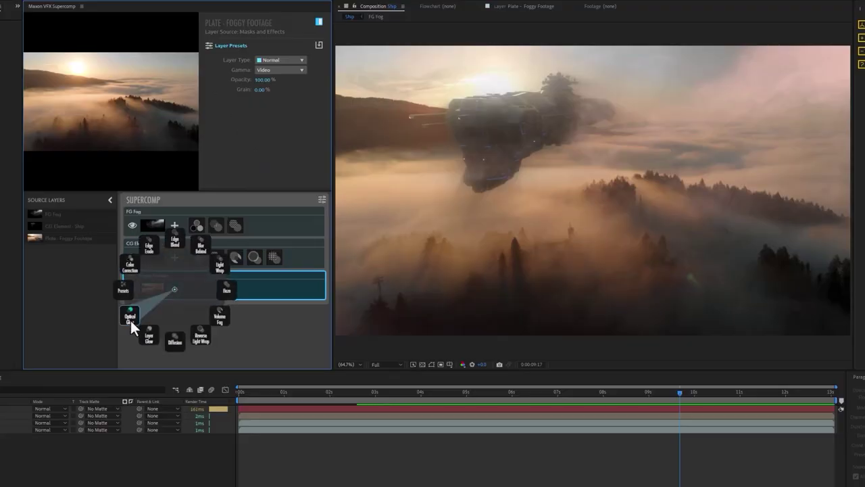
Add an Optical Glow effect to the Plate - Foggy Footage layer in Supercomp and scrub to check it.
{"action": "left_click", "coordinate": [130, 319]}
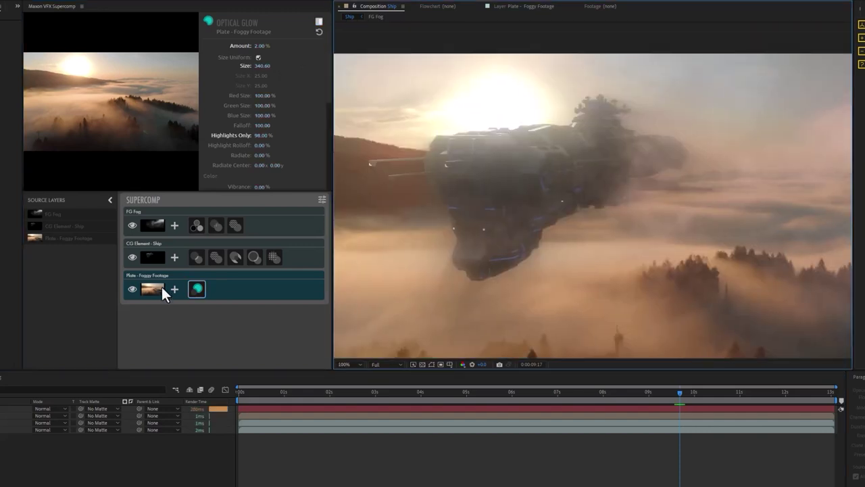
{"action": "left_click_drag", "start_coordinate": [680, 393], "coordinate": [539, 393]}
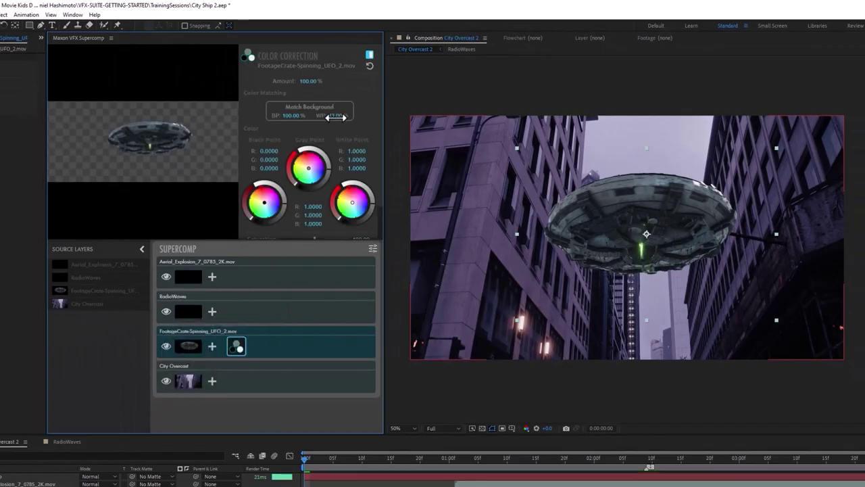
{"action": "left_click", "coordinate": [595, 257]}
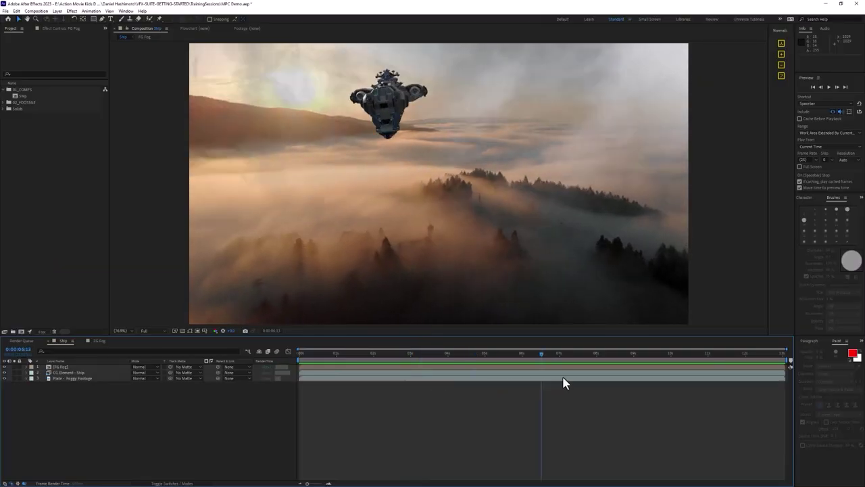
Review the shot over time, turning the CG Element - Ship and FG Fog layers back on one by one.
{"action": "left_click_drag", "start_coordinate": [563, 376], "coordinate": [604, 377]}
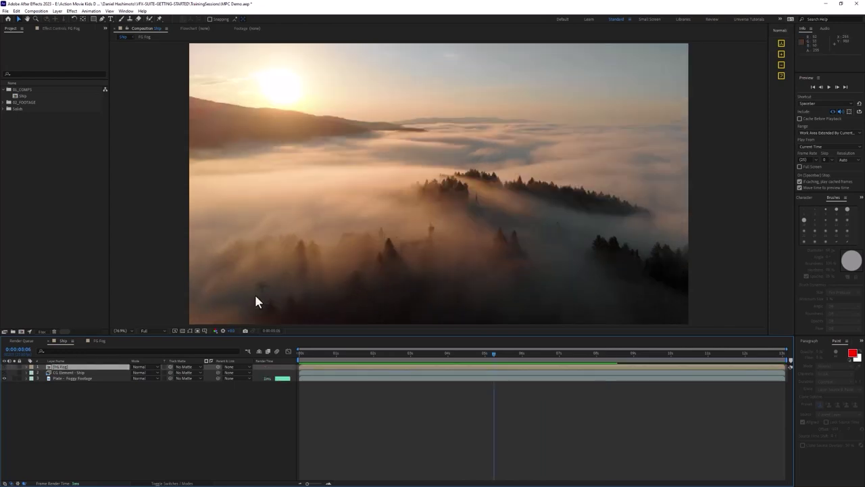
{"action": "left_click", "coordinate": [4, 372]}
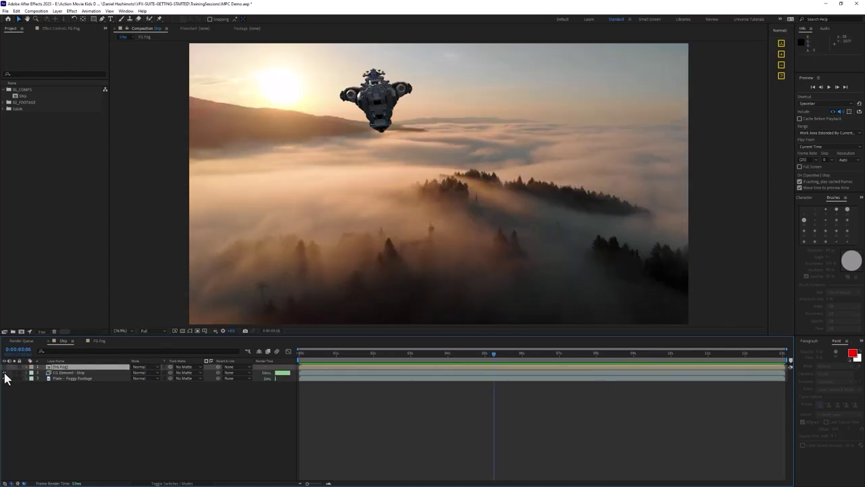
{"action": "left_click_drag", "start_coordinate": [492, 353], "coordinate": [399, 358]}
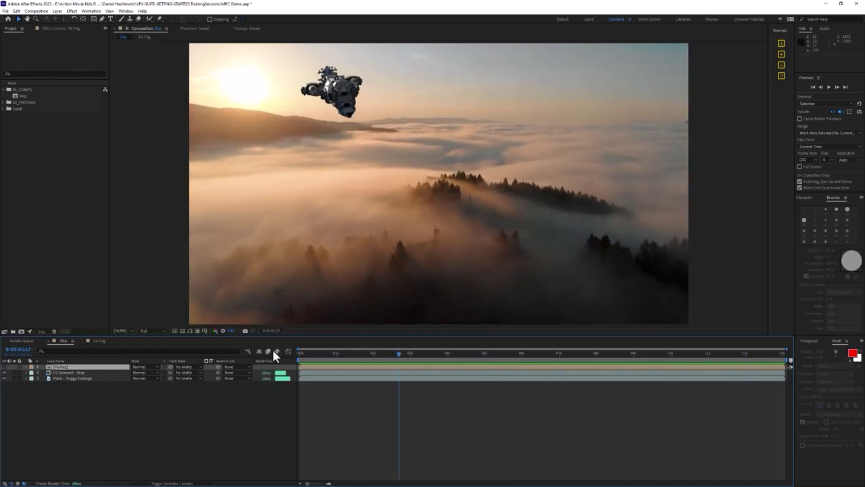
{"action": "left_click", "coordinate": [4, 366]}
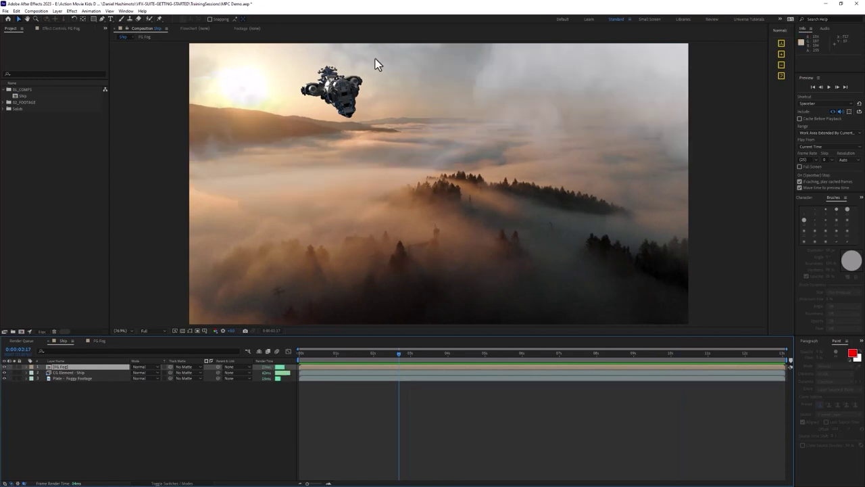
{"action": "left_click_drag", "start_coordinate": [438, 356], "coordinate": [604, 361]}
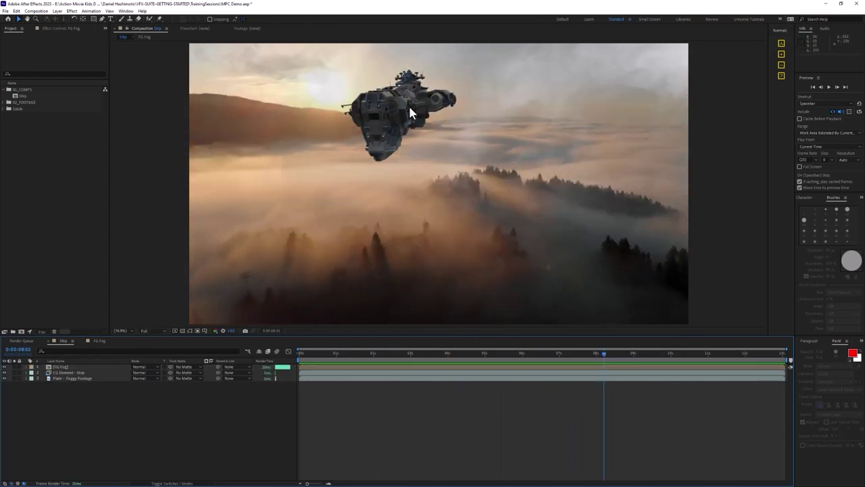
Apply the RG VFX Supercomp effect to the FG Fog, CG Element - Ship and Plate - Foggy Footage layers together and open its panel.
{"action": "left_click_drag", "start_coordinate": [104, 396], "coordinate": [54, 365]}
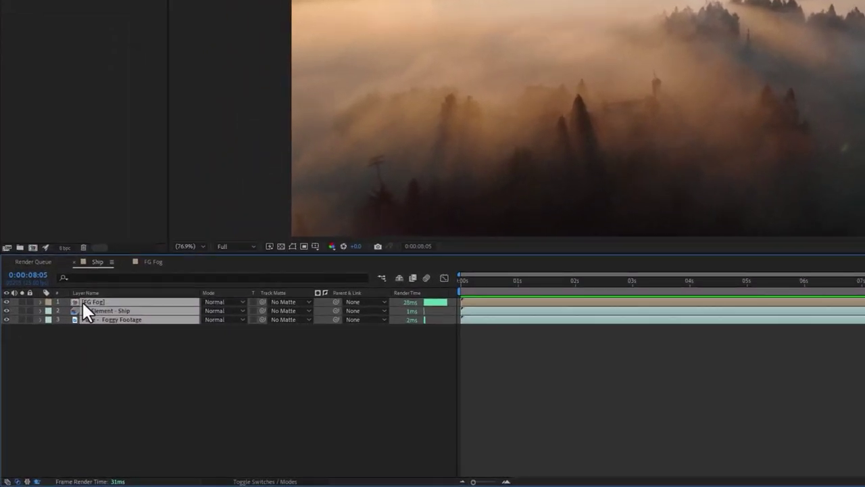
{"action": "right_click", "coordinate": [82, 300]}
{"action": "mouse_move", "coordinate": [161, 146]}
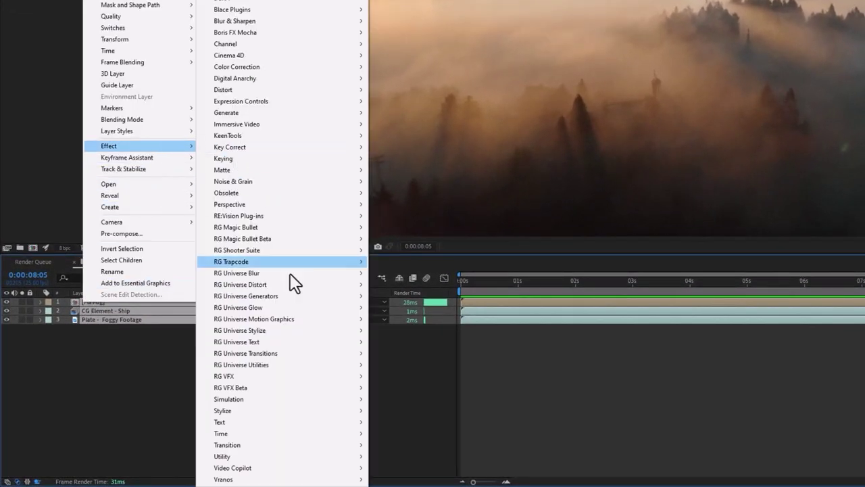
{"action": "mouse_move", "coordinate": [341, 380]}
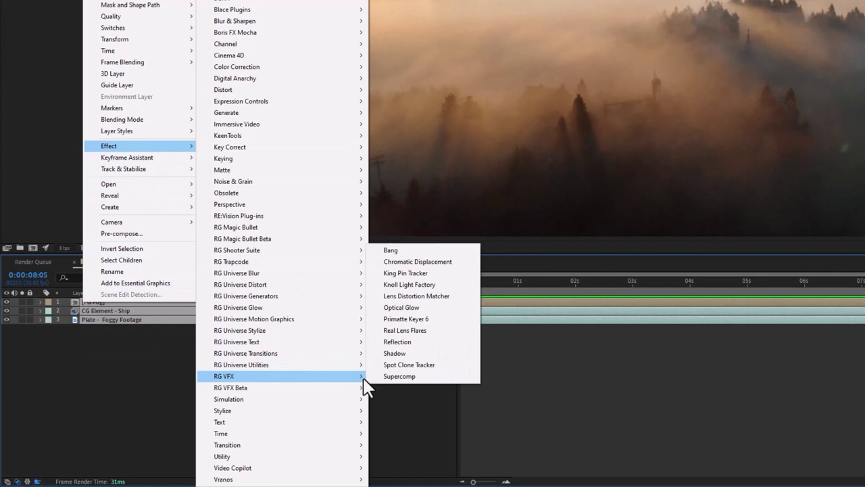
{"action": "left_click", "coordinate": [398, 376]}
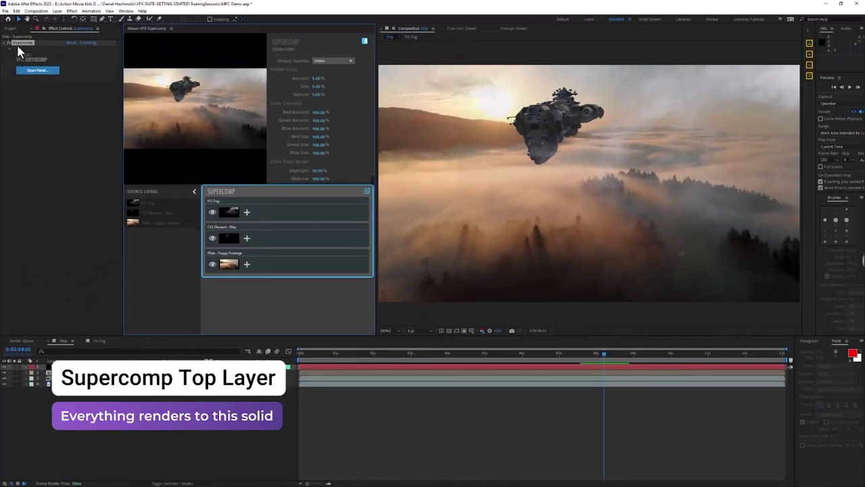
{"action": "left_click", "coordinate": [49, 73]}
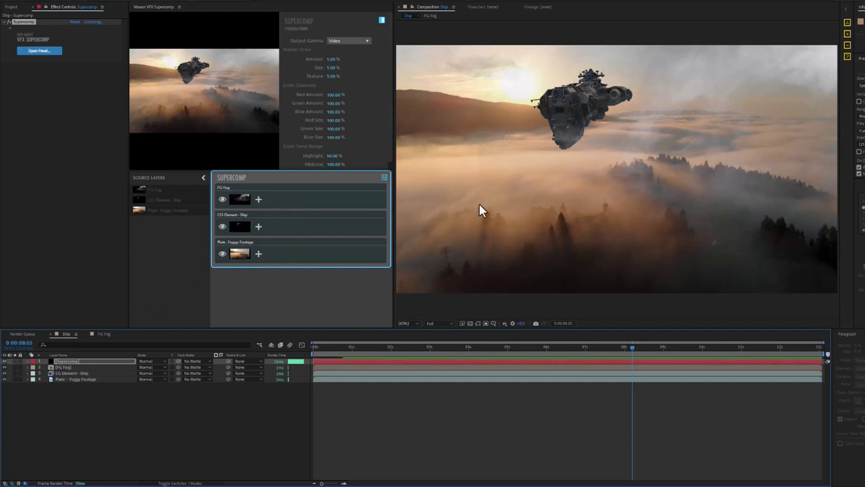
Move the CG Element - Ship layer slightly lower in the composition, and reselect the Supercomp layer.
{"action": "left_click", "coordinate": [78, 373]}
{"action": "left_click_drag", "start_coordinate": [581, 135], "coordinate": [673, 136]}
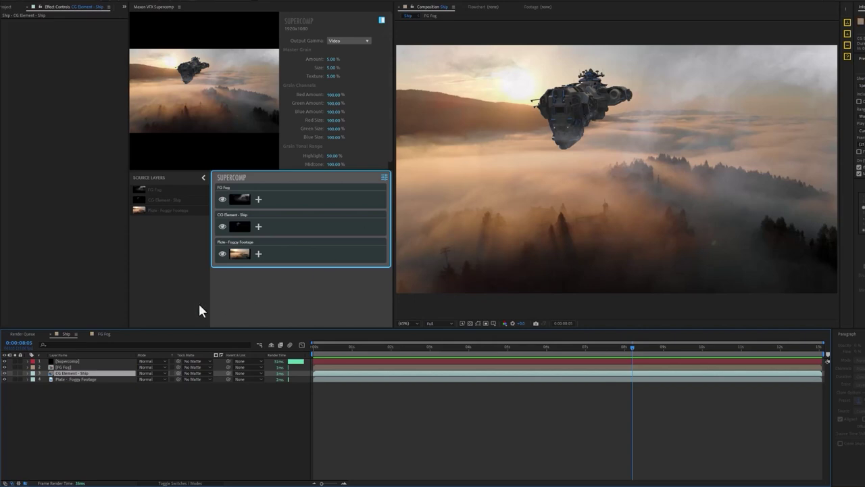
{"action": "left_click", "coordinate": [88, 361]}
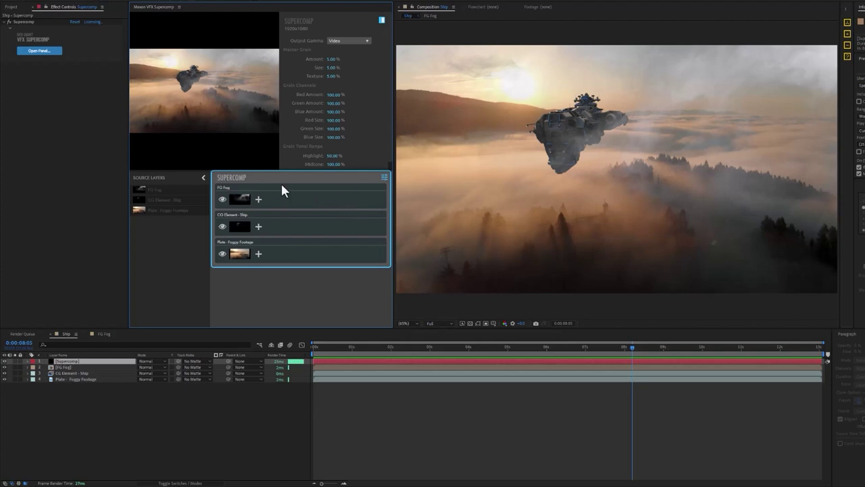
Apply the Hazy Integration preset from the Atmosphere presets to the CG Element - Ship layer in Supercomp.
{"action": "left_click", "coordinate": [275, 220]}
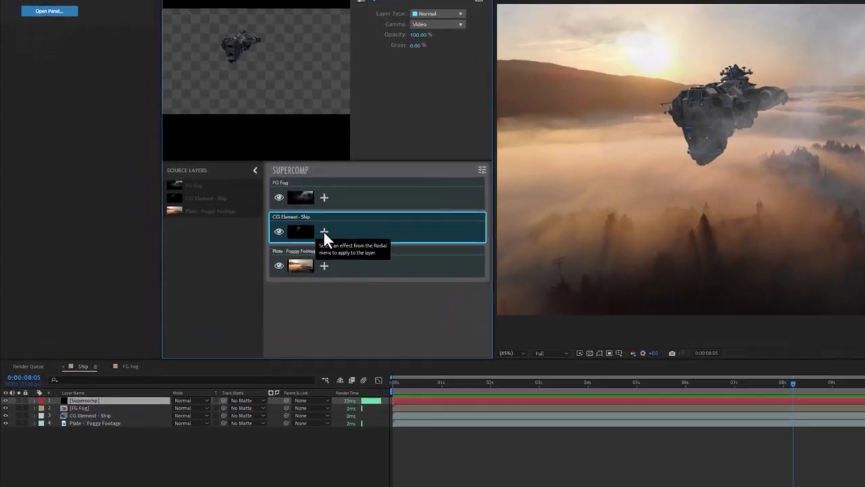
{"action": "left_click", "coordinate": [259, 226]}
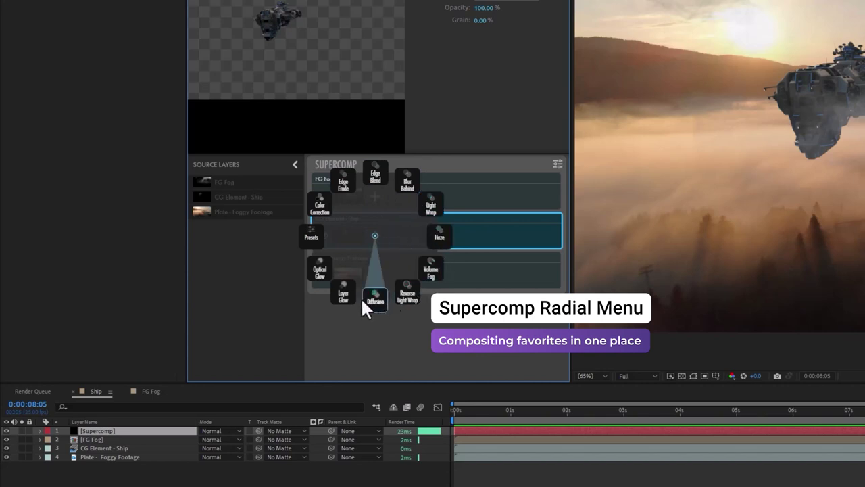
{"action": "left_click", "coordinate": [315, 234]}
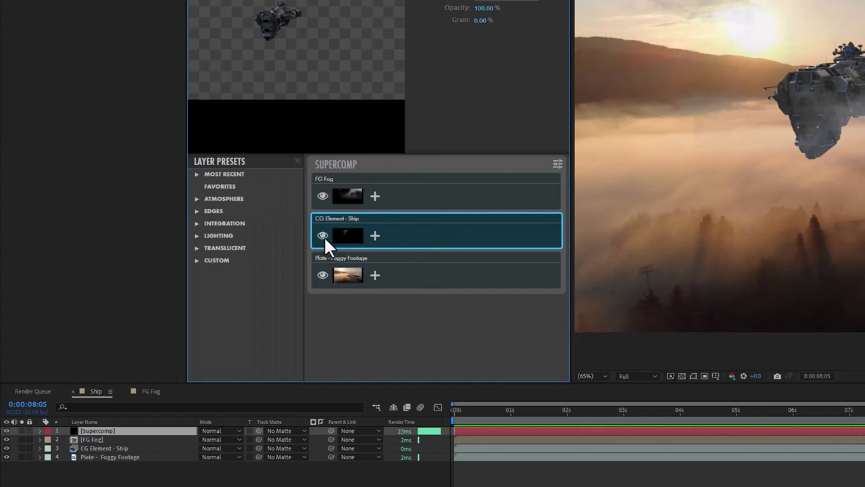
{"action": "left_click", "coordinate": [208, 197]}
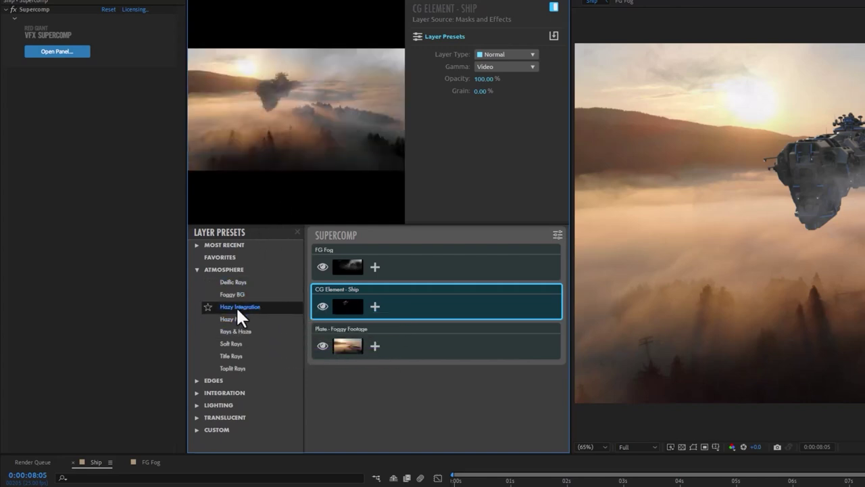
{"action": "left_click", "coordinate": [236, 306]}
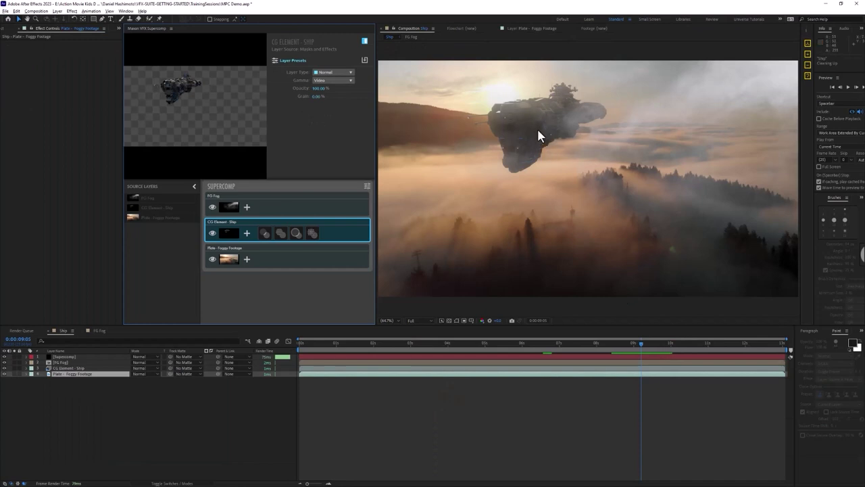
Add Color Correction to the FG Fog layer in Supercomp and match it to the background with the white point at 13.97%.
{"action": "left_click", "coordinate": [282, 209]}
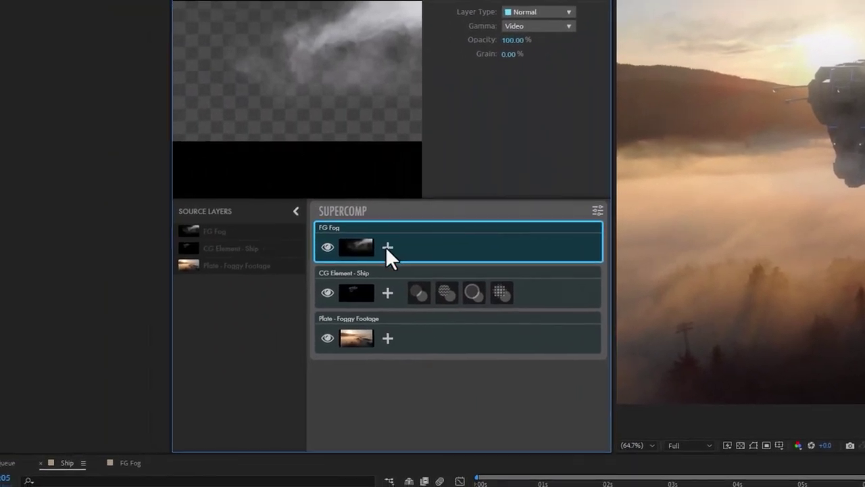
{"action": "left_click", "coordinate": [387, 247]}
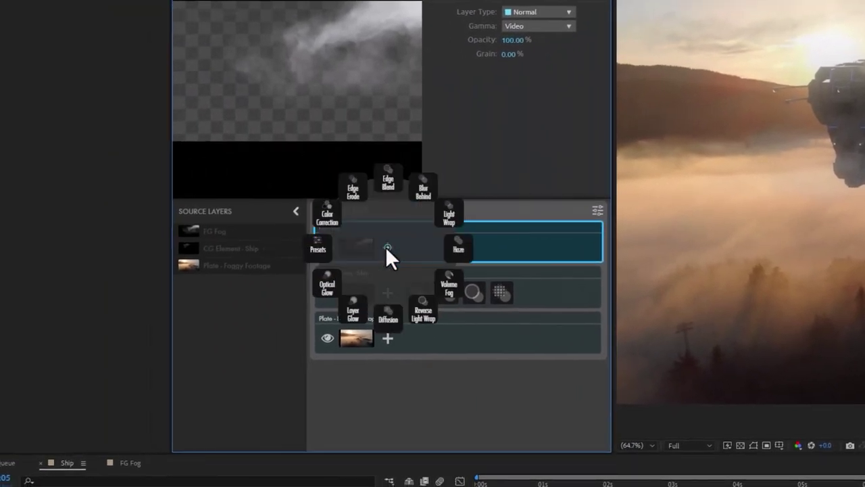
{"action": "left_click", "coordinate": [322, 218]}
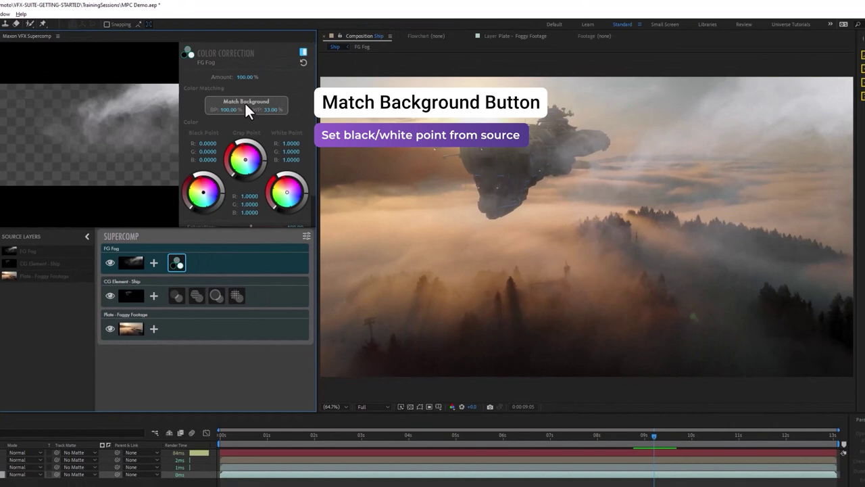
{"action": "left_click", "coordinate": [245, 105]}
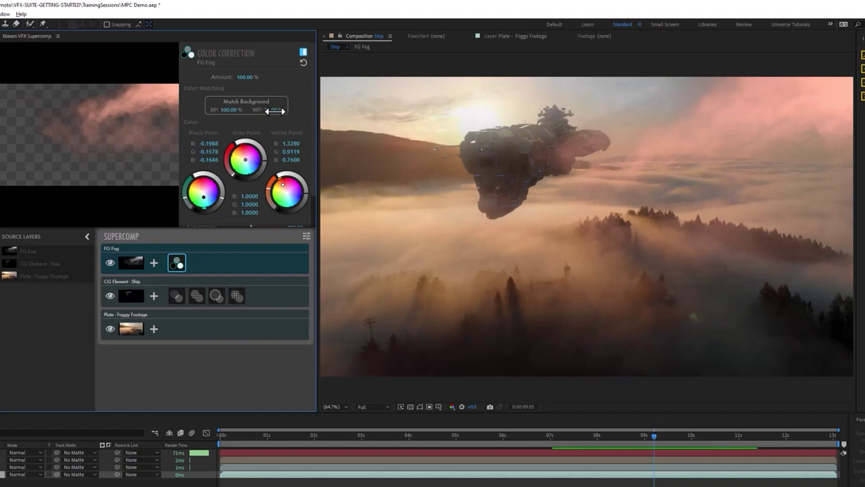
{"action": "mouse_move", "coordinate": [275, 111]}
{"action": "left_mouse_down"}
{"action": "mouse_move", "coordinate": [230, 111]}
{"action": "mouse_move", "coordinate": [271, 110]}
{"action": "mouse_move", "coordinate": [270, 102]}
{"action": "left_mouse_up"}
{"action": "left_click", "coordinate": [256, 98]}
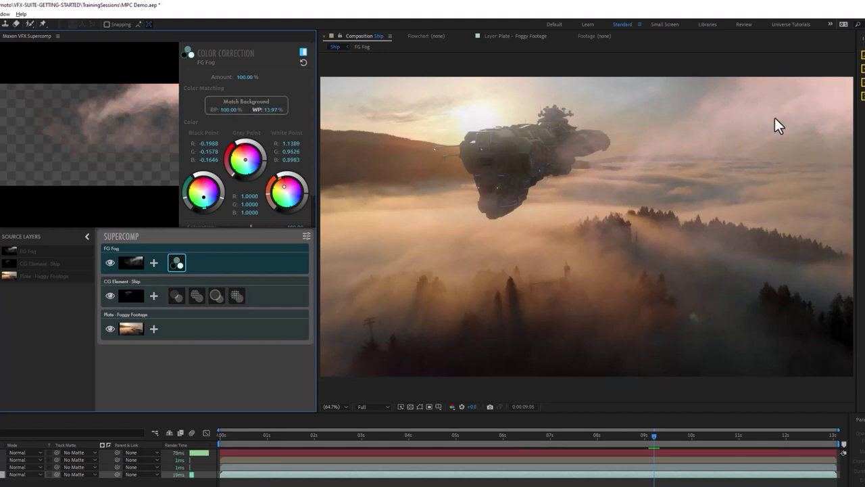
Add Haze to FG Fog with an amount of 26.05% and increased size, and set its Color Correction match white point to 17.37%.
{"action": "left_click", "coordinate": [151, 263]}
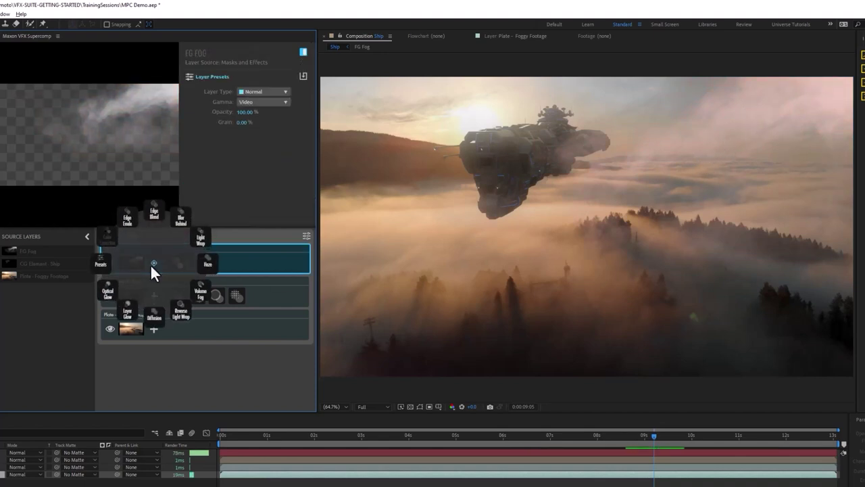
{"action": "left_click", "coordinate": [207, 265]}
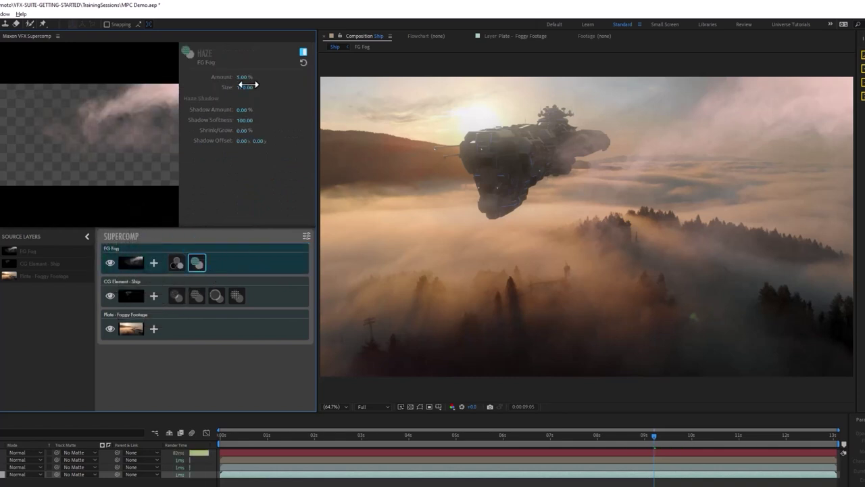
{"action": "left_click_drag", "start_coordinate": [246, 77], "coordinate": [300, 84]}
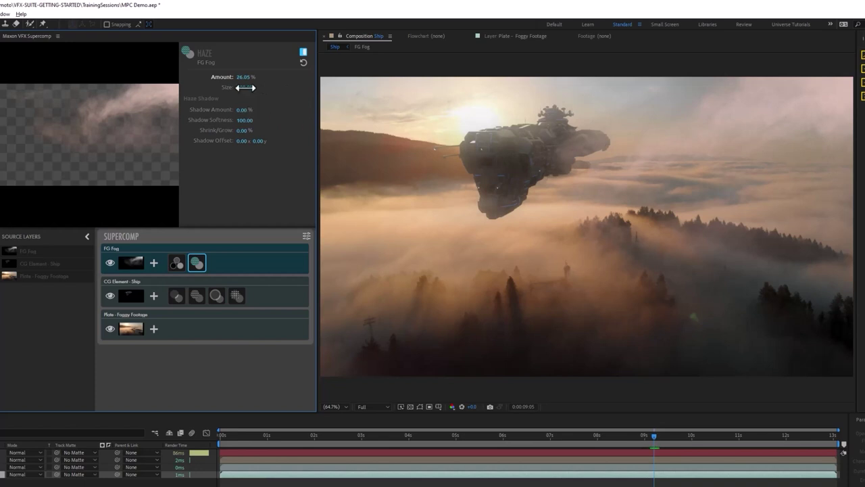
{"action": "left_click_drag", "start_coordinate": [245, 87], "coordinate": [259, 87]}
{"action": "left_click", "coordinate": [176, 262]}
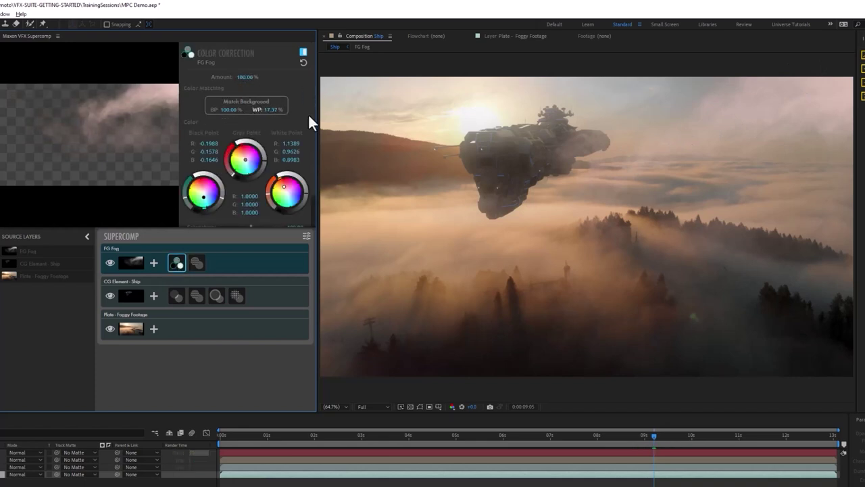
{"action": "left_click_drag", "start_coordinate": [274, 111], "coordinate": [278, 112]}
Add Blur Behind to the FG Fog layer with an amount of 57.43% and check the ship's details through the fog.
{"action": "left_click", "coordinate": [152, 263]}
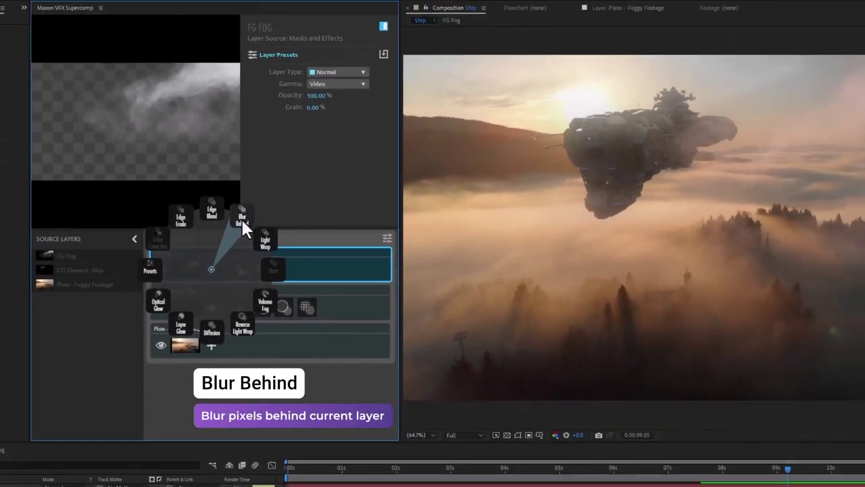
{"action": "left_click", "coordinate": [346, 173]}
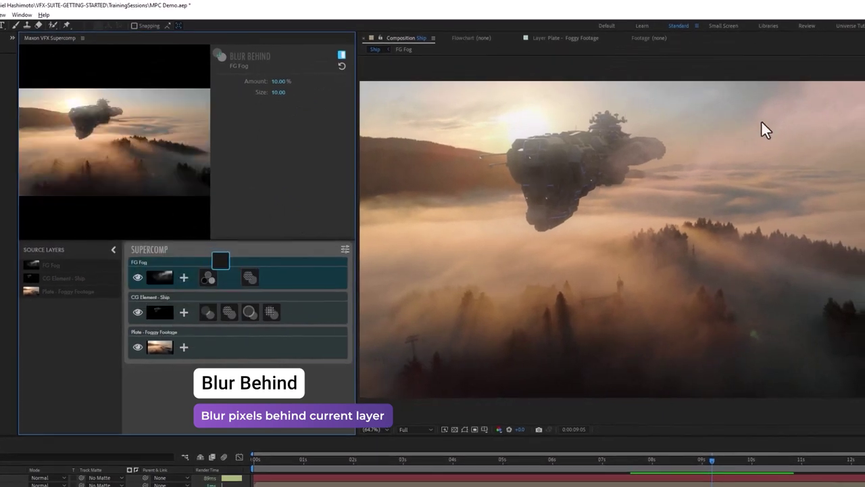
{"action": "mouse_move", "coordinate": [288, 82]}
{"action": "left_mouse_down"}
{"action": "mouse_move", "coordinate": [305, 81]}
{"action": "mouse_move", "coordinate": [271, 86]}
{"action": "mouse_move", "coordinate": [297, 81]}
{"action": "left_mouse_up"}
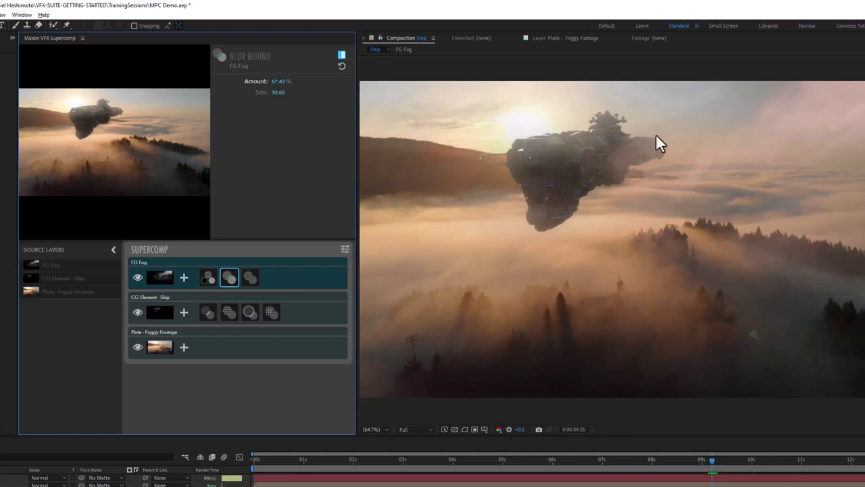
{"action": "scroll", "coordinate": [659, 143], "scroll_direction": "up", "scroll_amount": 4}
{"action": "left_click_drag", "start_coordinate": [663, 150], "coordinate": [518, 304]}
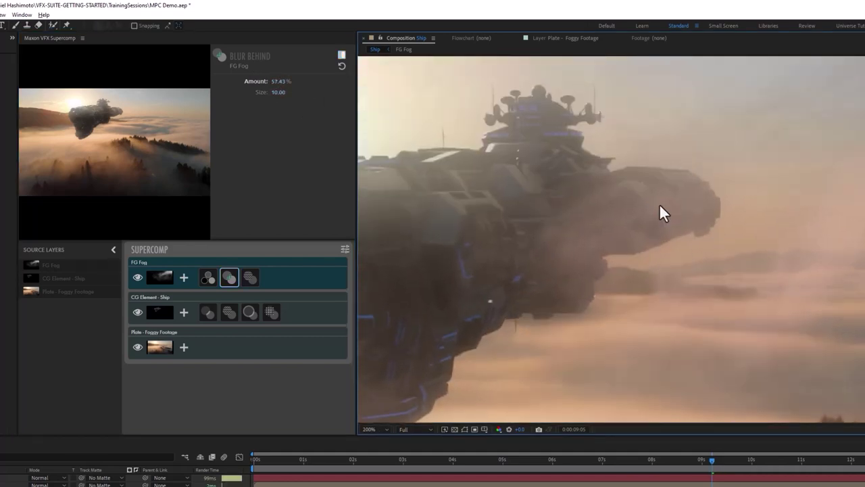
{"action": "left_click_drag", "start_coordinate": [707, 464], "coordinate": [744, 464]}
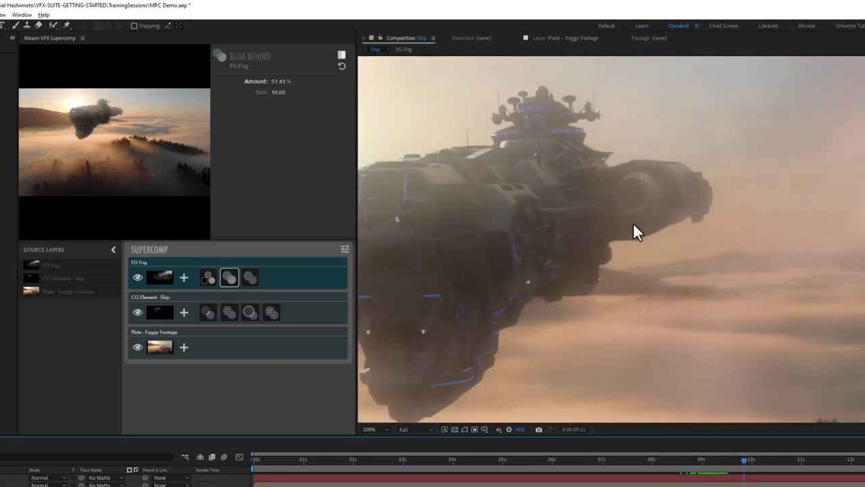
{"action": "scroll", "coordinate": [614, 273], "scroll_direction": "down", "scroll_amount": 1}
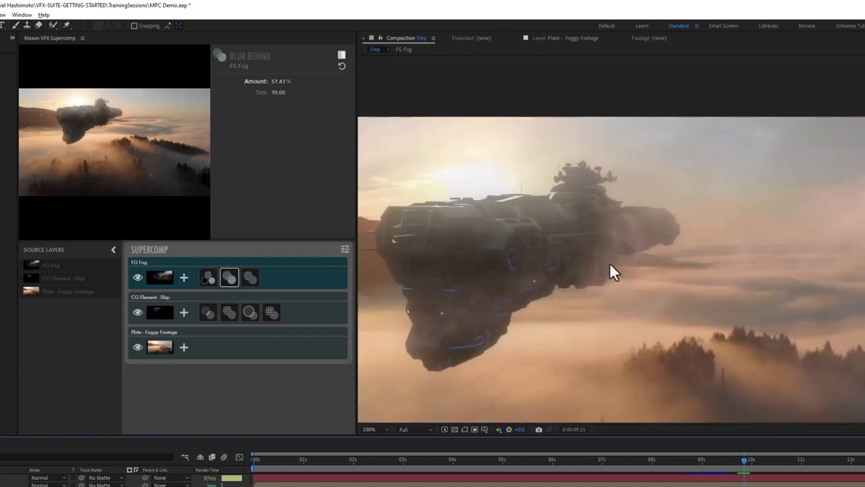
Toggle the Supercomp layer's visibility to compare the composite with the original layers, and select the FG Fog layer in Supercomp.
{"action": "left_click_drag", "start_coordinate": [609, 264], "coordinate": [775, 133]}
{"action": "key", "text": "shift+/"}
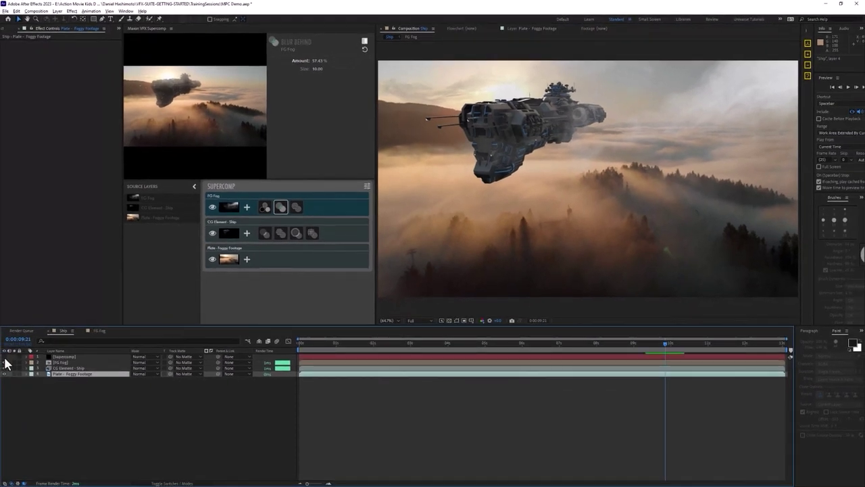
{"action": "left_click", "coordinate": [4, 357]}
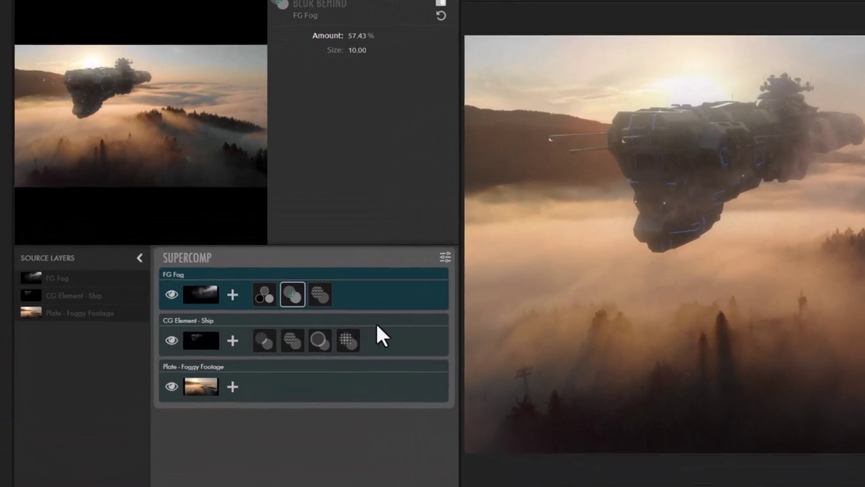
{"action": "left_click", "coordinate": [231, 301]}
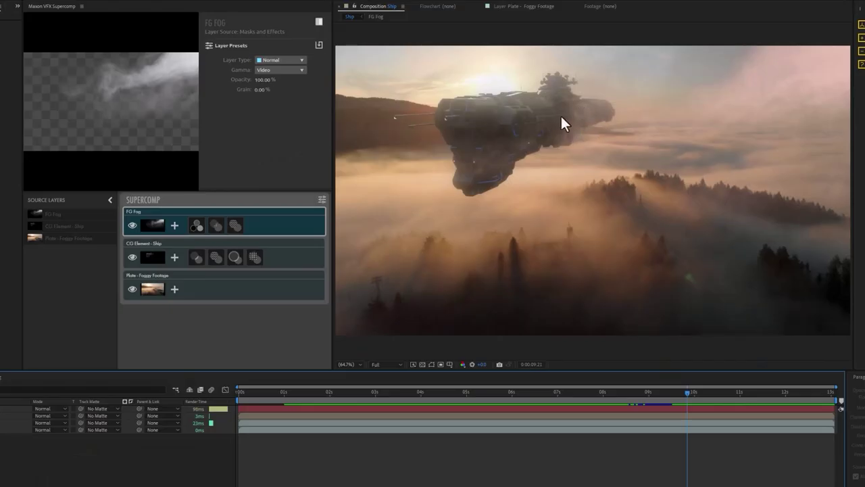
Add the Volume Fog effect to the CG Element - Ship layer in Supercomp.
{"action": "left_click", "coordinate": [174, 258]}
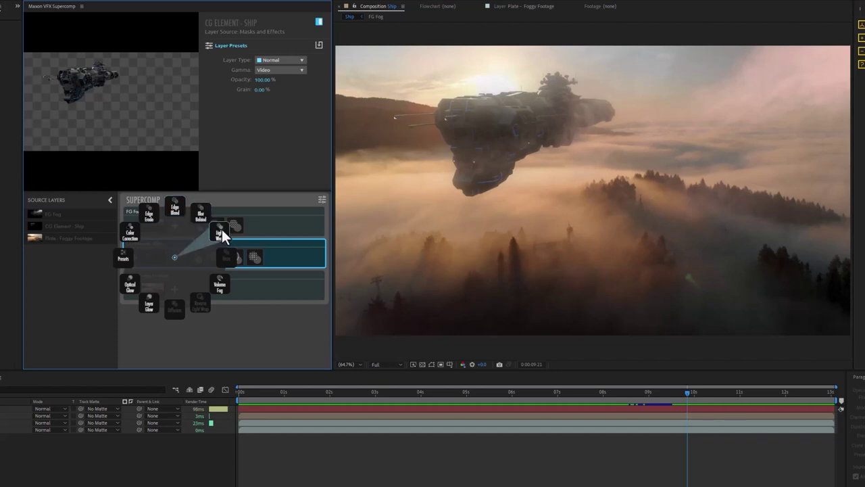
{"action": "left_click", "coordinate": [223, 286]}
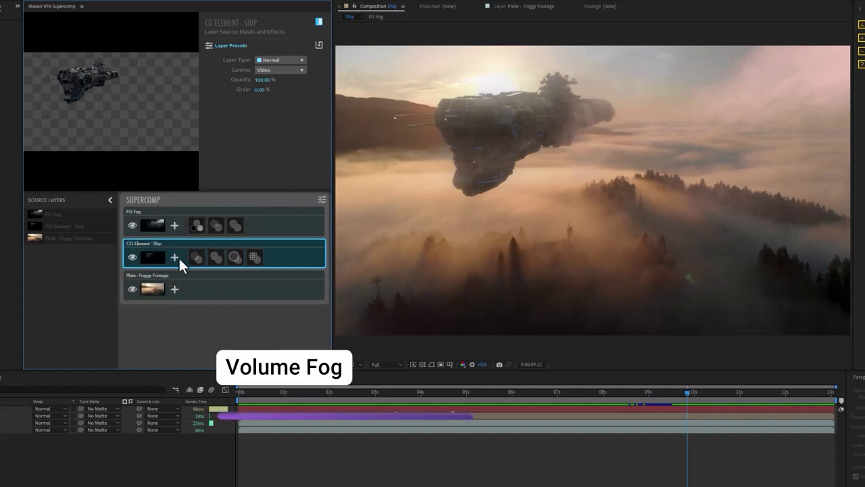
{"action": "left_click", "coordinate": [175, 258]}
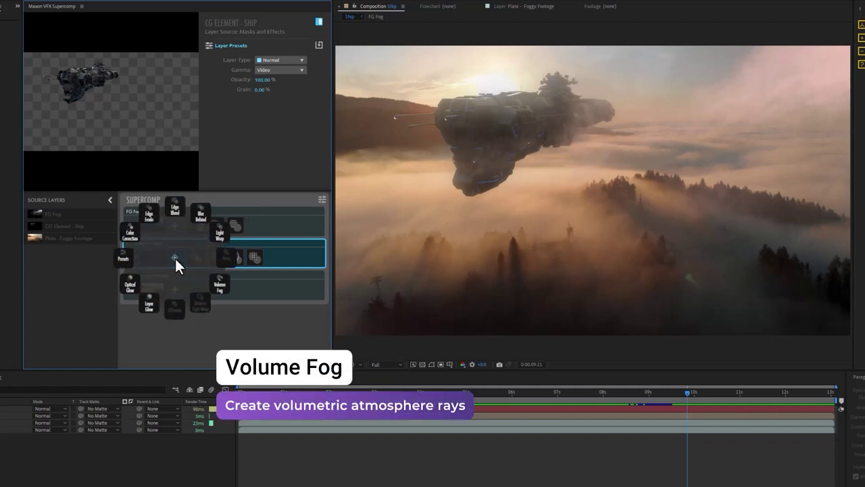
{"action": "left_click", "coordinate": [220, 285]}
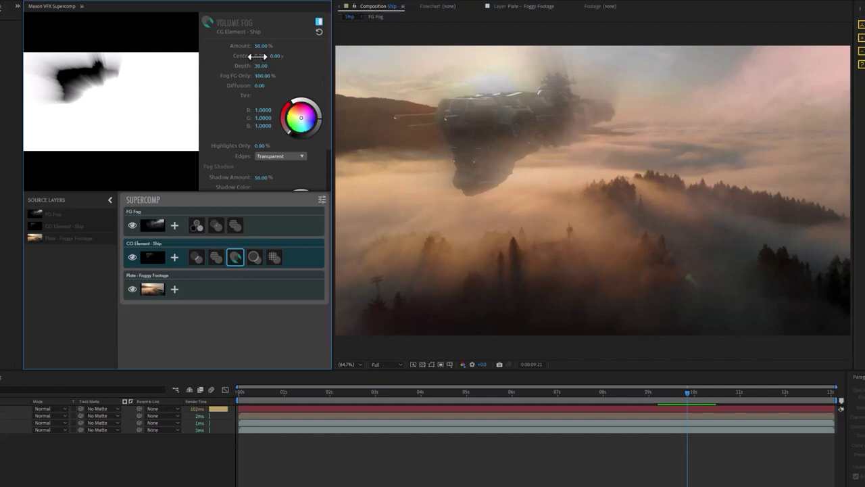
Set the ship's Volume Fog center to -14.25, -41.90, depth to 68.85, diffusion to 19.95 and amount to 18.25%.
{"action": "mouse_move", "coordinate": [258, 57]}
{"action": "left_mouse_down"}
{"action": "mouse_move", "coordinate": [287, 52]}
{"action": "mouse_move", "coordinate": [273, 64]}
{"action": "mouse_move", "coordinate": [277, 57]}
{"action": "left_mouse_up"}
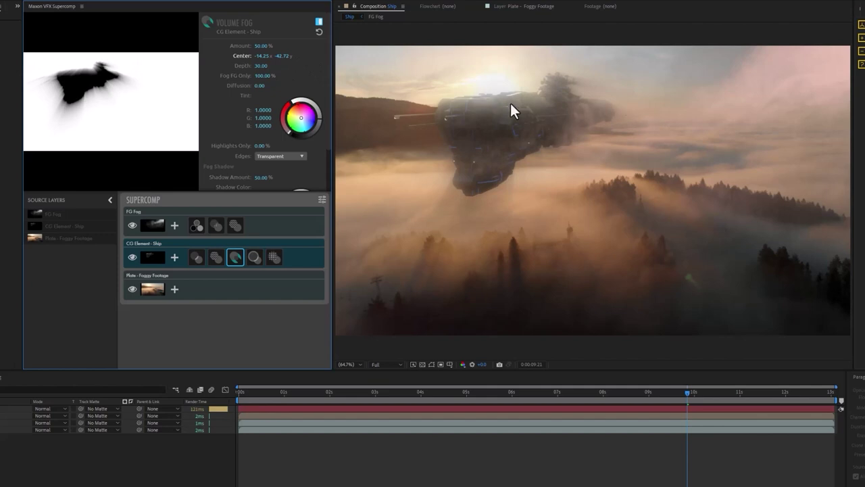
{"action": "left_click_drag", "start_coordinate": [261, 65], "coordinate": [348, 67]}
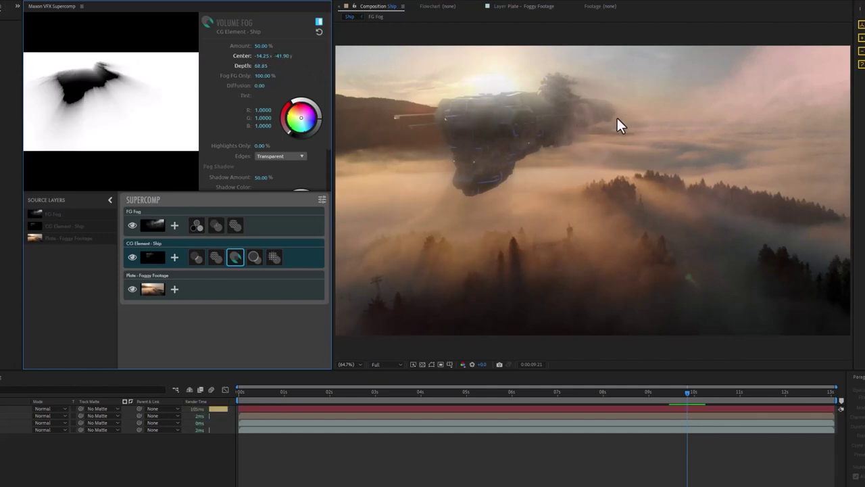
{"action": "left_click_drag", "start_coordinate": [259, 85], "coordinate": [270, 86]}
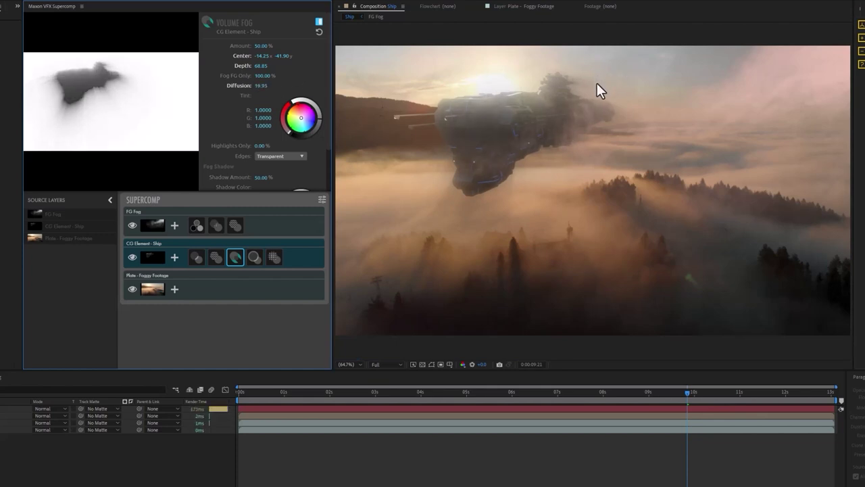
{"action": "left_click_drag", "start_coordinate": [262, 45], "coordinate": [240, 46]}
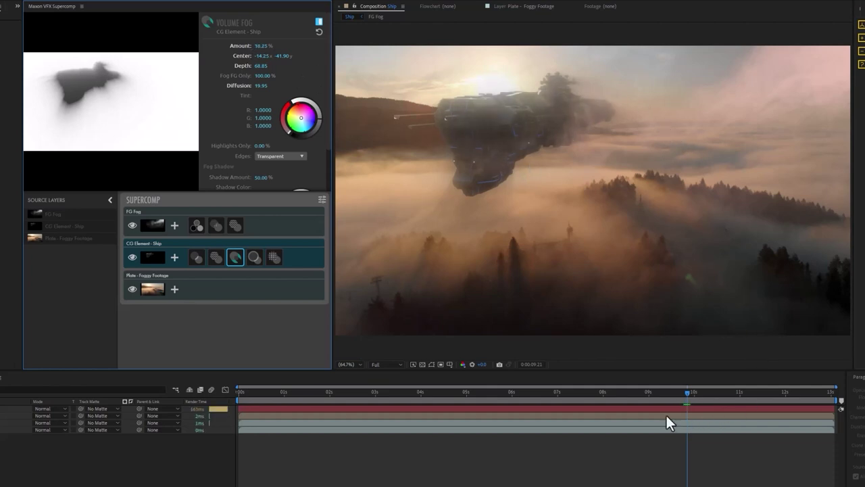
Scrub through the shot between about 8 and 10 seconds to check the fog rays around the ship.
{"action": "left_click_drag", "start_coordinate": [666, 393], "coordinate": [610, 392]}
{"action": "left_click", "coordinate": [712, 393]}
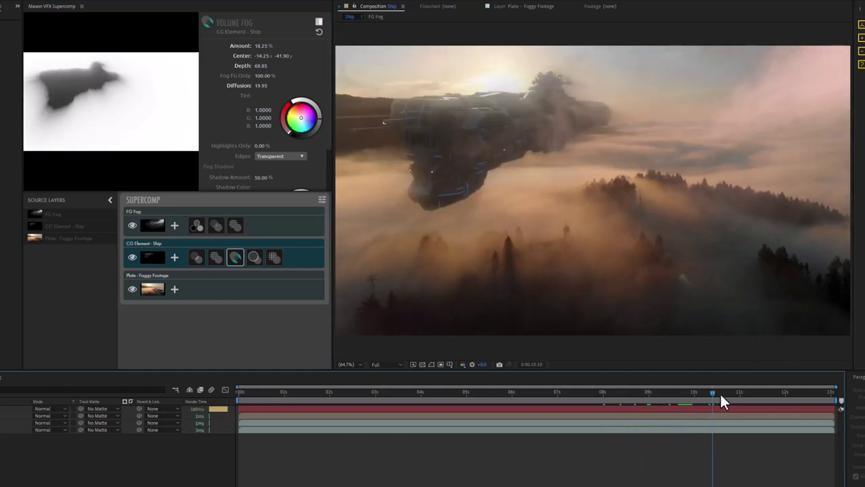
{"action": "mouse_move", "coordinate": [720, 392]}
{"action": "left_mouse_down"}
{"action": "mouse_move", "coordinate": [809, 392]}
{"action": "mouse_move", "coordinate": [703, 394]}
{"action": "left_mouse_up"}
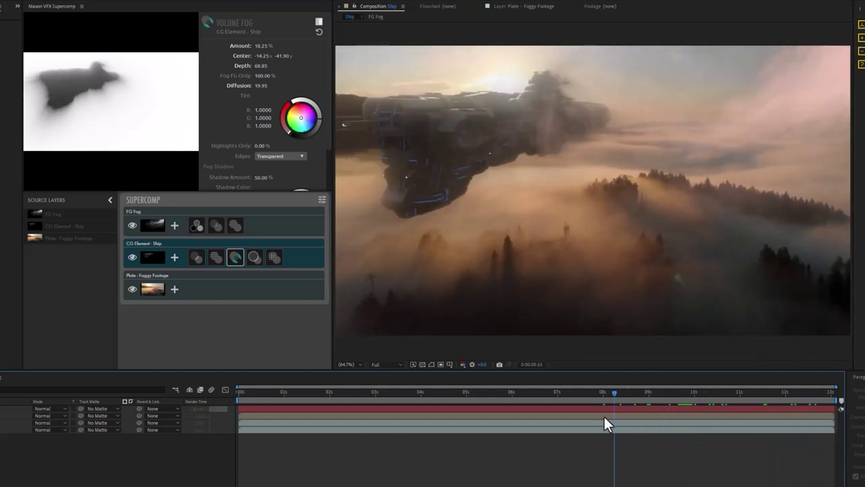
{"action": "left_click", "coordinate": [602, 393]}
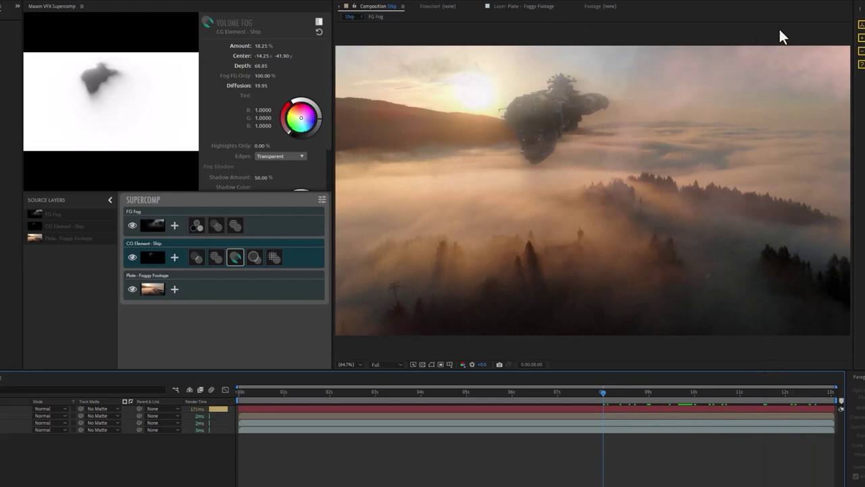
{"action": "left_click", "coordinate": [679, 392]}
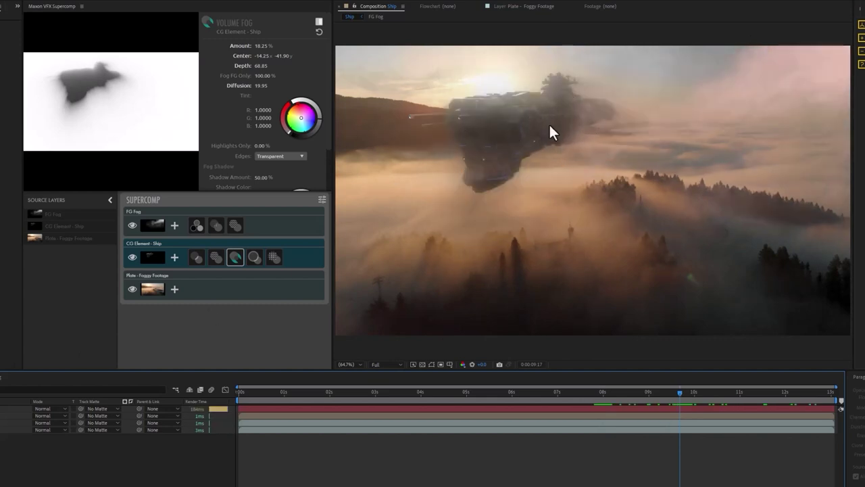
Set the fog shadow amount of the ship's Volume Fog to 55.92%.
{"action": "left_click_drag", "start_coordinate": [328, 69], "coordinate": [328, 119]}
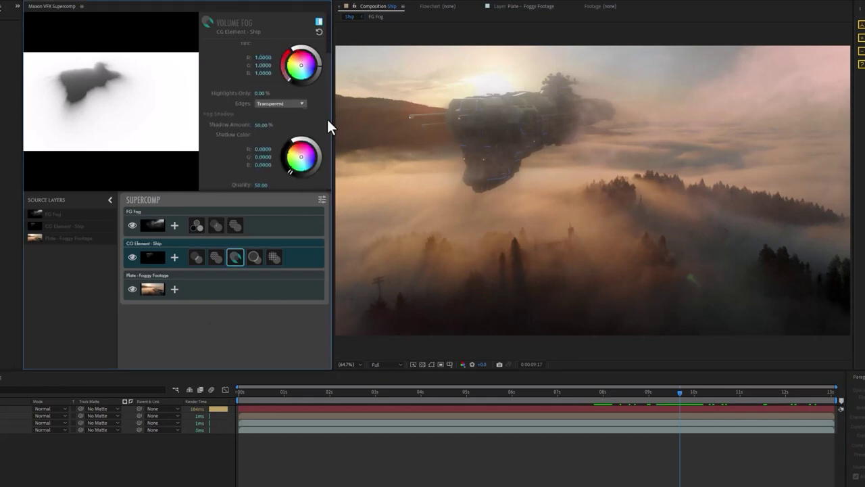
{"action": "left_click_drag", "start_coordinate": [265, 124], "coordinate": [510, 148]}
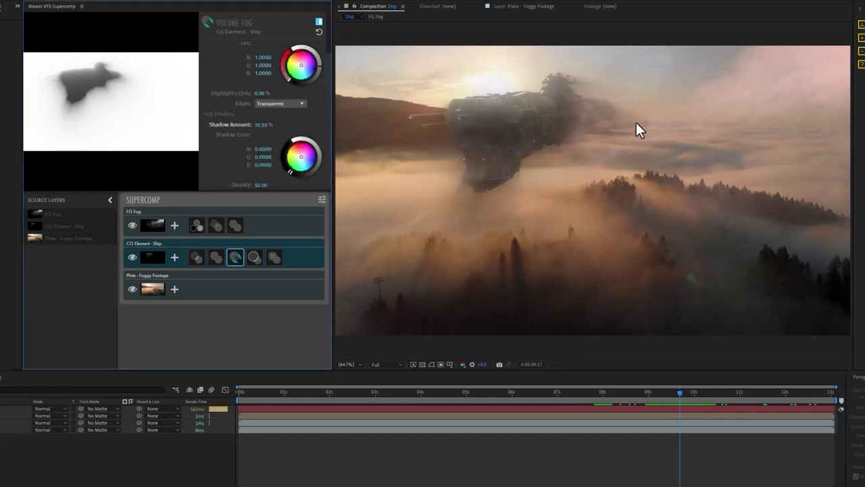
{"action": "left_click_drag", "start_coordinate": [262, 124], "coordinate": [223, 125]}
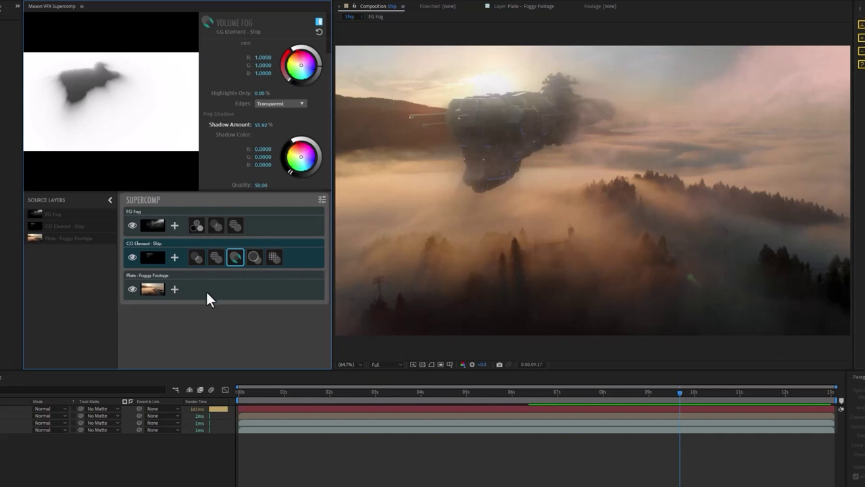
Add Optical Glow to the Plate - Foggy Footage layer and set Highlights Only to 98%.
{"action": "left_click", "coordinate": [226, 290]}
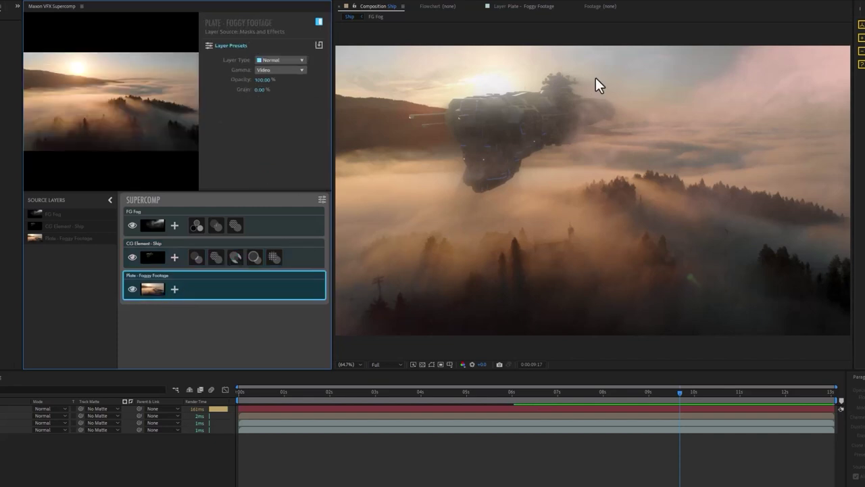
{"action": "left_click", "coordinate": [175, 289]}
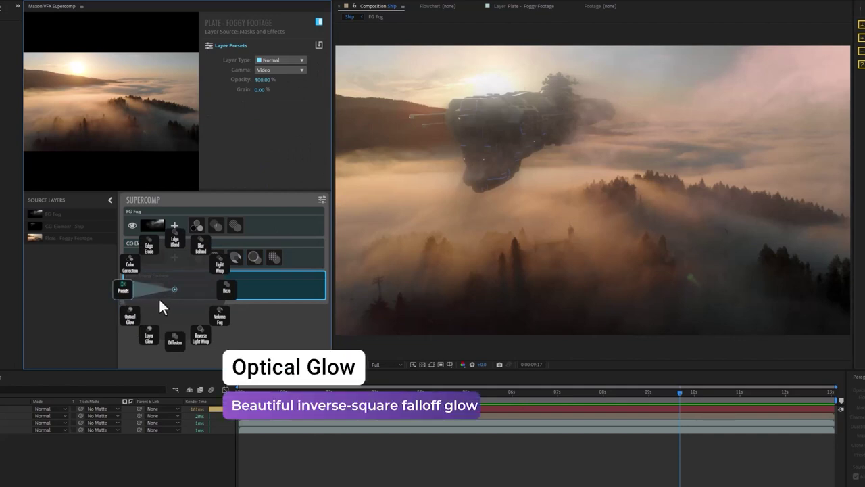
{"action": "left_click", "coordinate": [128, 316]}
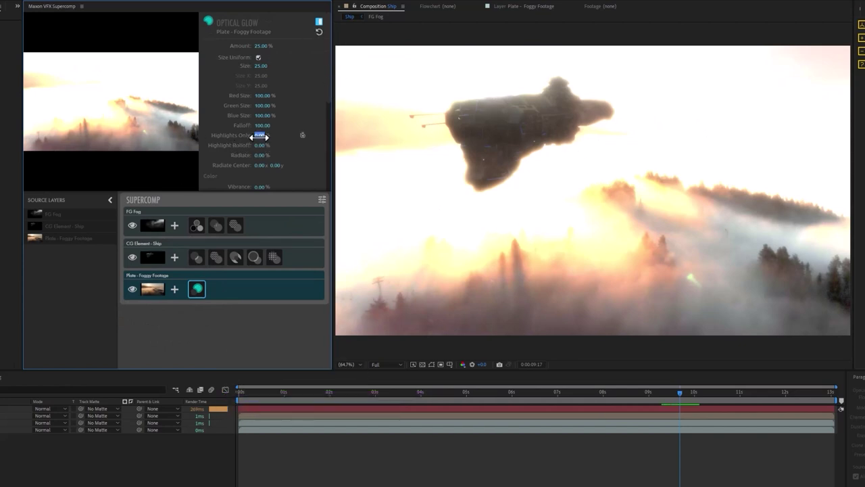
{"action": "left_click_drag", "start_coordinate": [259, 136], "coordinate": [272, 135]}
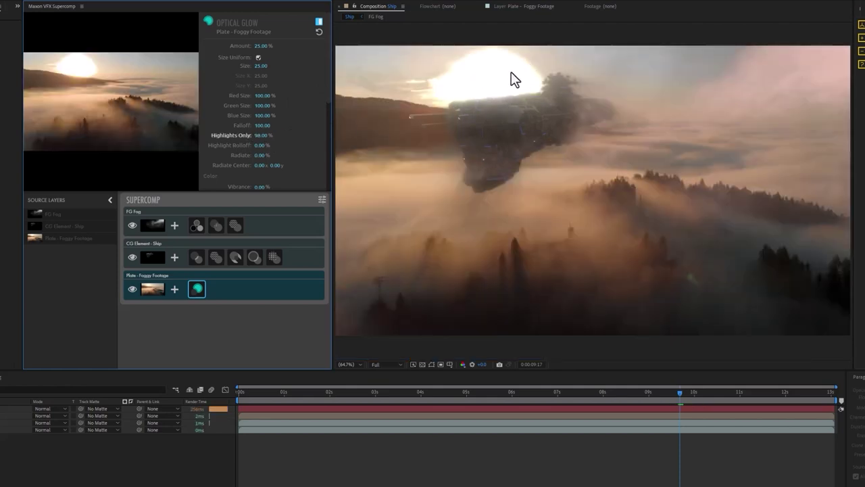
Set the plate's Optical Glow amount to 2% and its size to 340.60.
{"action": "left_click", "coordinate": [263, 47]}
{"action": "type", "text": "2"}
{"action": "key", "text": "Return"}
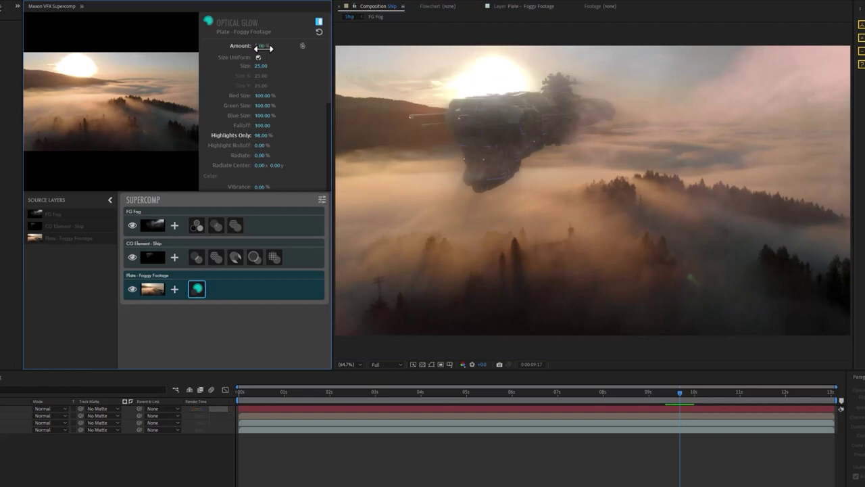
{"action": "left_click_drag", "start_coordinate": [270, 63], "coordinate": [278, 75]}
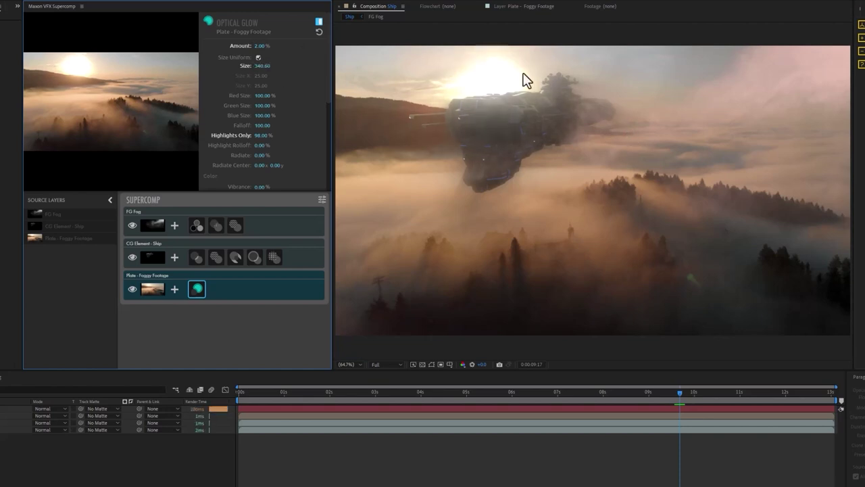
Examine the sun glow around the ship up close at different times in the shot.
{"action": "scroll", "coordinate": [481, 77], "scroll_direction": "up", "scroll_amount": 1}
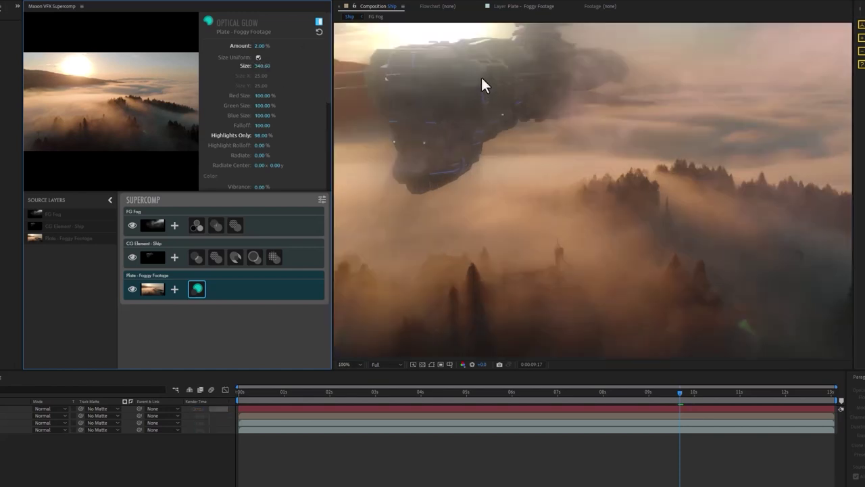
{"action": "left_click_drag", "start_coordinate": [486, 75], "coordinate": [547, 162]}
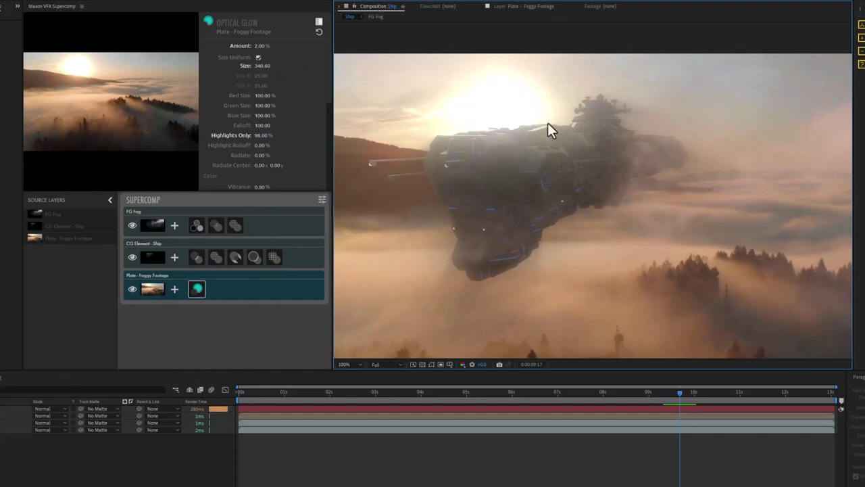
{"action": "left_click_drag", "start_coordinate": [686, 389], "coordinate": [538, 407]}
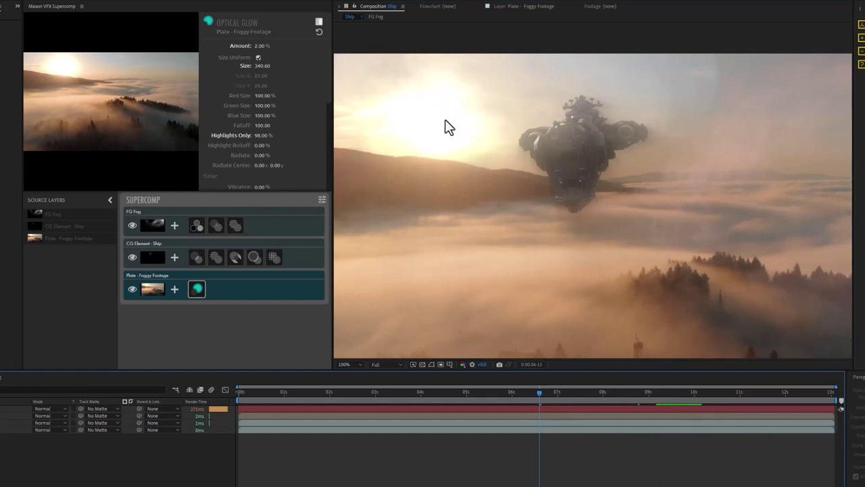
{"action": "left_click_drag", "start_coordinate": [549, 390], "coordinate": [700, 399]}
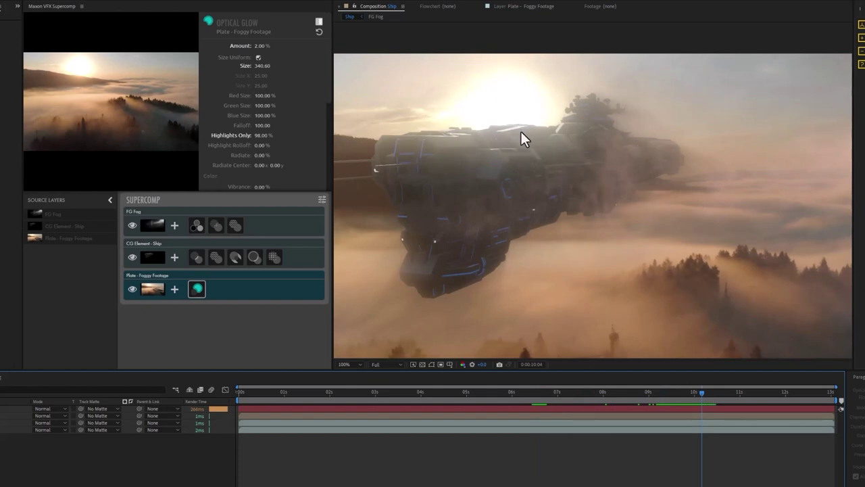
{"action": "left_click_drag", "start_coordinate": [642, 400], "coordinate": [680, 398]}
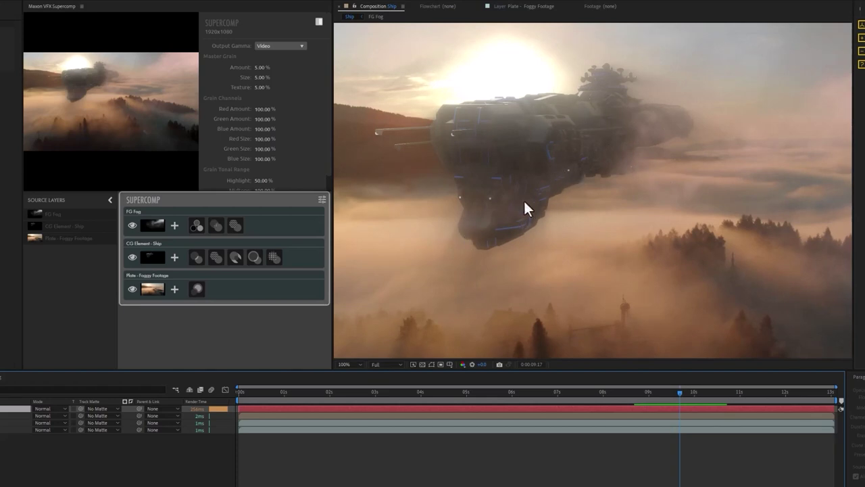
Increase the Haze shadow amount on the CG Element - Ship layer.
{"action": "left_click", "coordinate": [218, 258]}
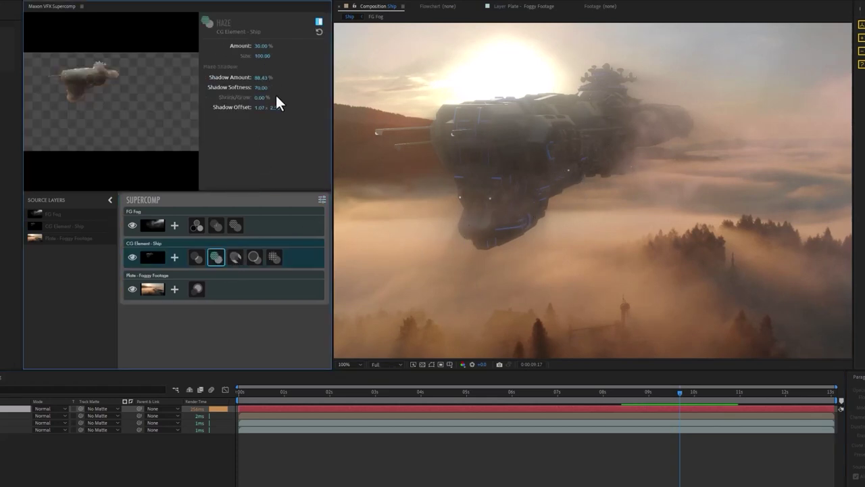
{"action": "left_click_drag", "start_coordinate": [263, 79], "coordinate": [303, 77]}
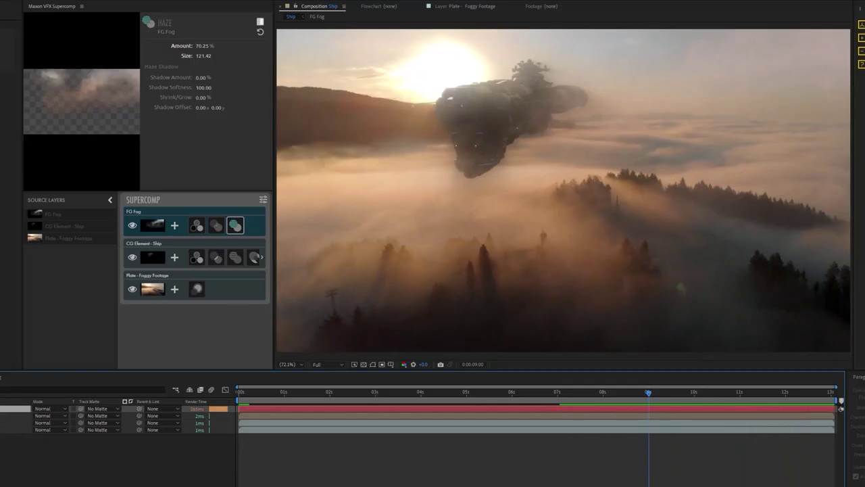
Hide the Supercomp layer and scrub the timeline to compare the raw elements with the finished composite.
{"action": "key", "text": "ctrl+alt+shift+v"}
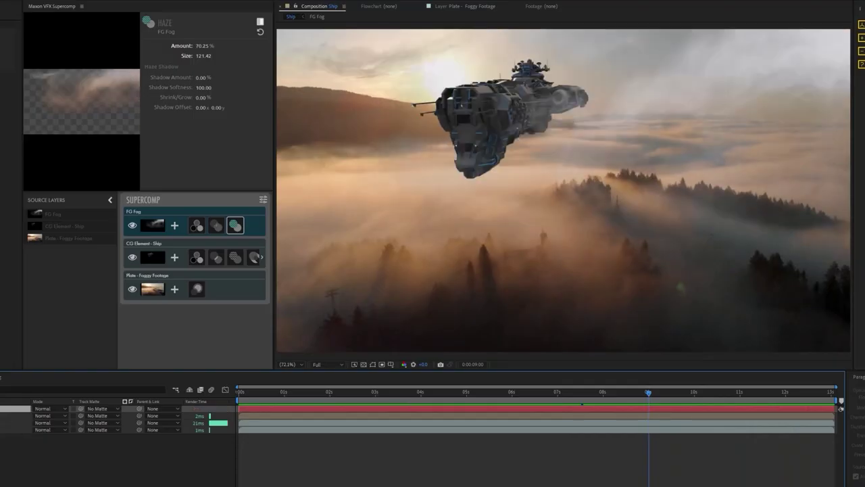
{"action": "left_click_drag", "start_coordinate": [653, 392], "coordinate": [724, 386]}
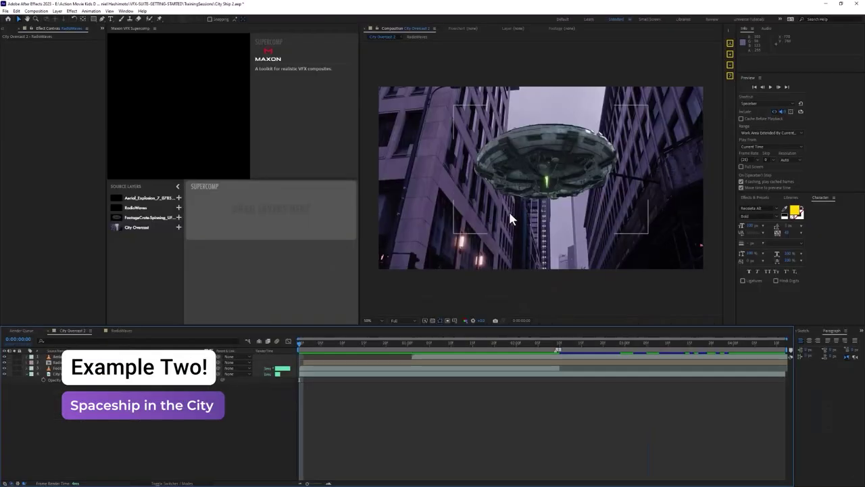
{"action": "left_click", "coordinate": [454, 141]}
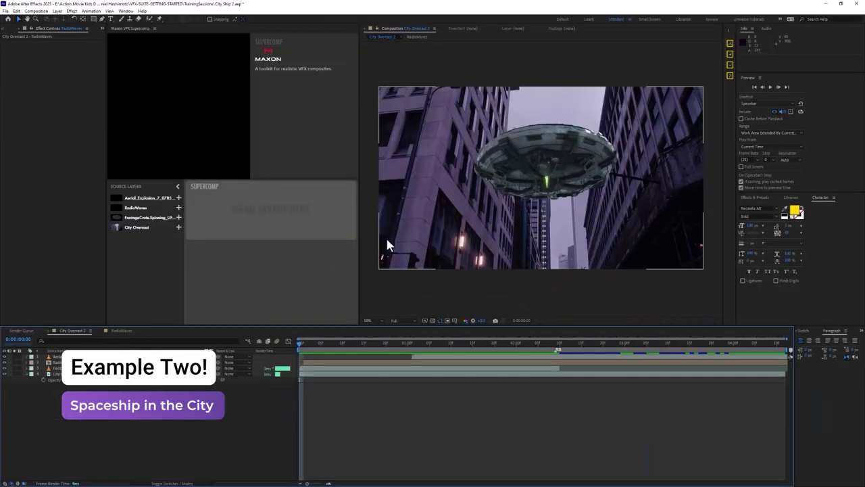
{"action": "left_click", "coordinate": [462, 331]}
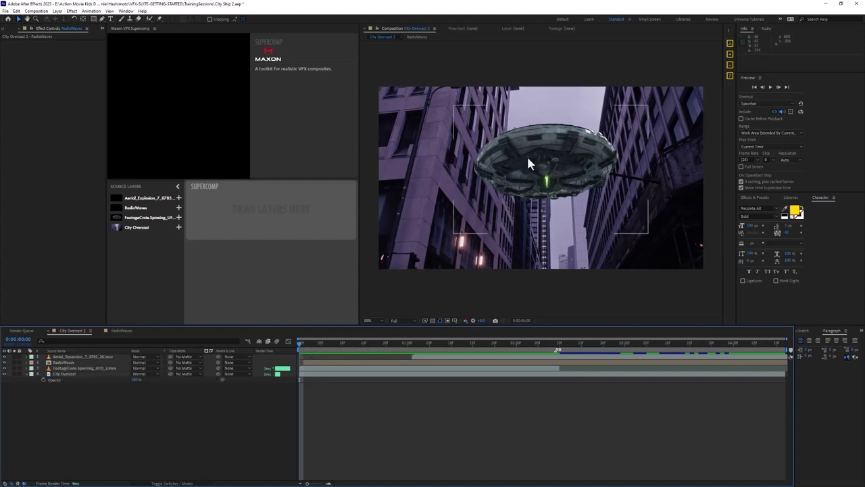
Preview the City Overcast 2 composition, inspect its RadioWaves precomp, and return to the first frame.
{"action": "key", "text": "space"}
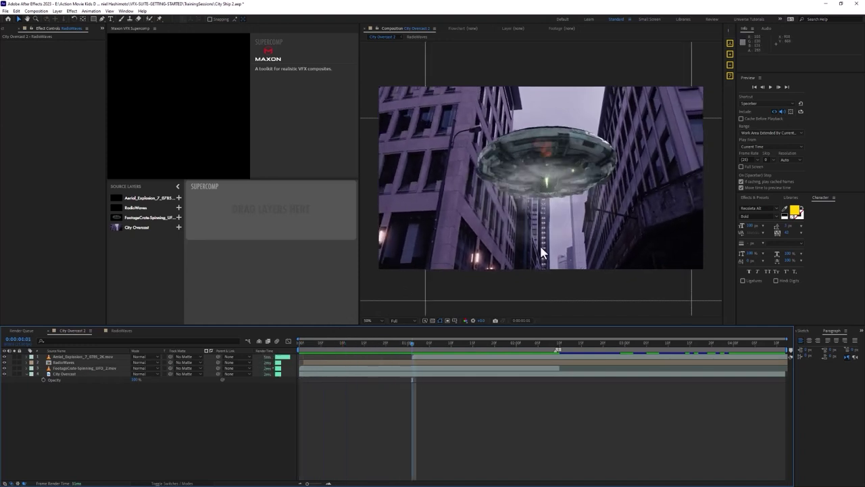
{"action": "left_click", "coordinate": [125, 329]}
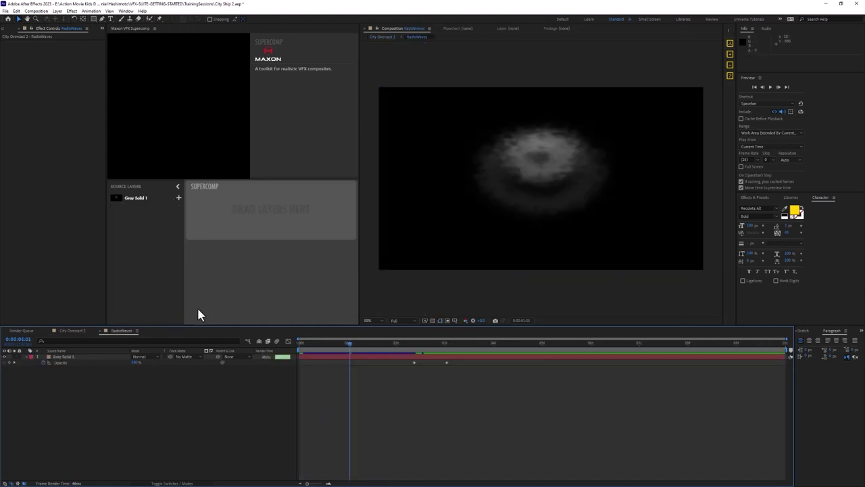
{"action": "left_click", "coordinate": [71, 330]}
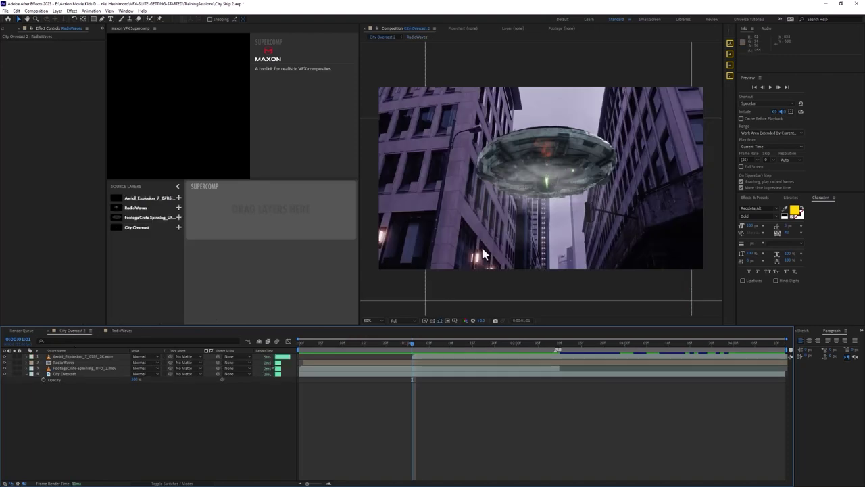
{"action": "left_click_drag", "start_coordinate": [413, 344], "coordinate": [511, 348]}
{"action": "key", "text": "Home"}
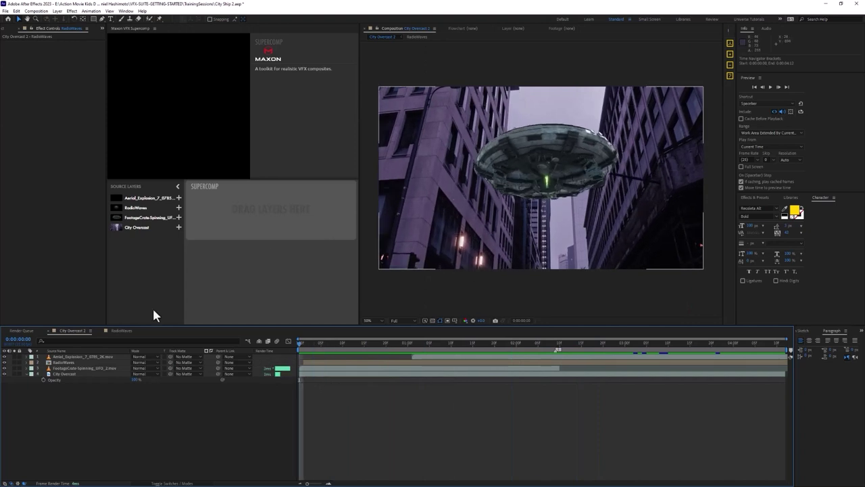
Create an empty Supercomp layer above the four source layers in City Overcast 2.
{"action": "left_click_drag", "start_coordinate": [130, 403], "coordinate": [69, 353]}
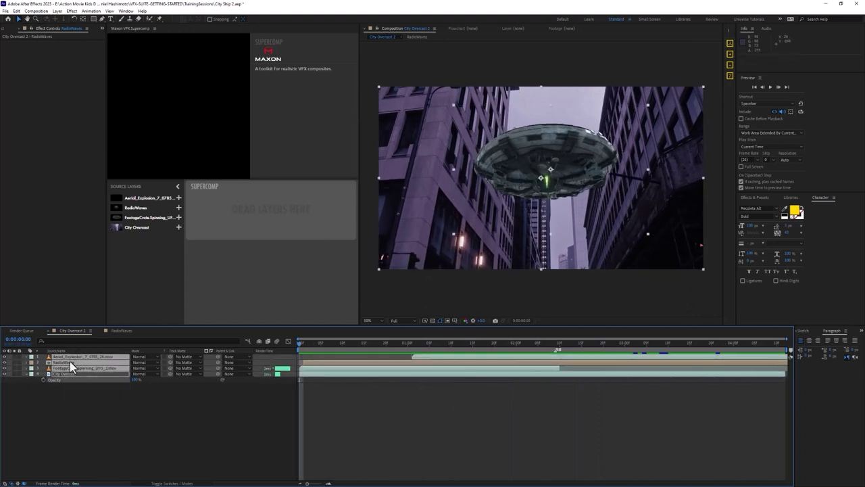
{"action": "right_click", "coordinate": [74, 373]}
{"action": "left_click", "coordinate": [228, 446]}
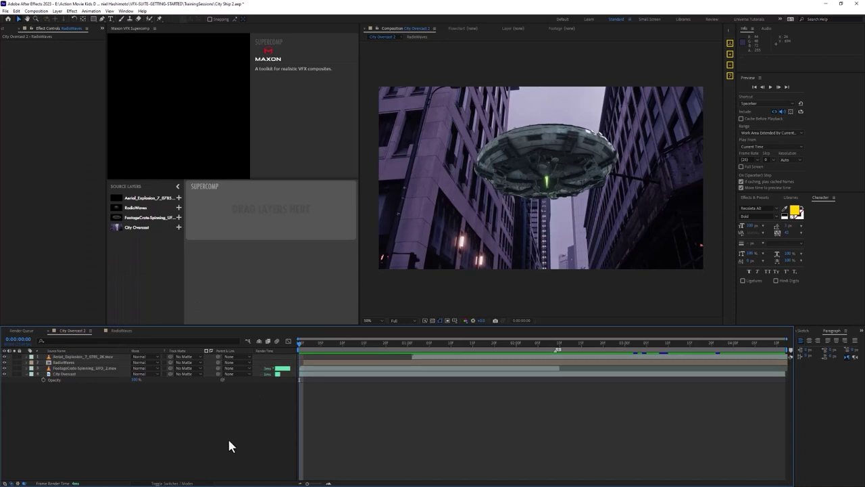
{"action": "left_click", "coordinate": [142, 30]}
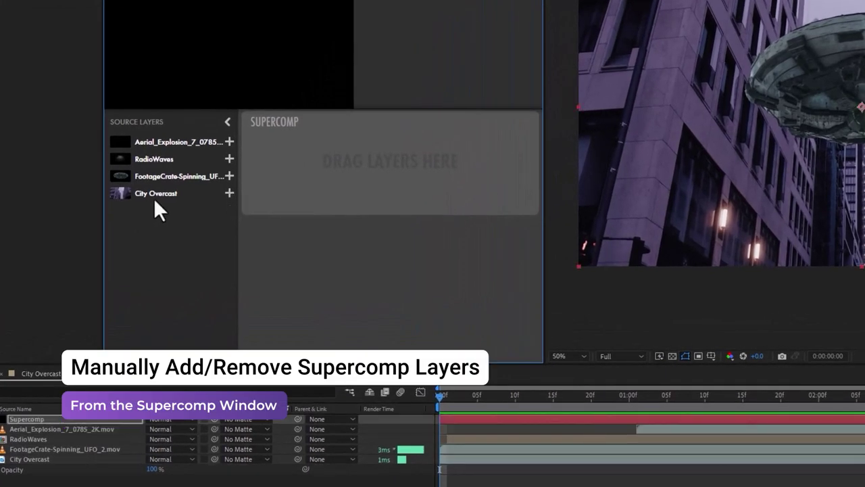
Add City Overcast, FootageCrate-Spinning_UFO_2.mov, RadioWaves and Aerial_Explosion_7_0785_2K.mov to the Supercomp.
{"action": "left_click_drag", "start_coordinate": [210, 198], "coordinate": [424, 188]}
{"action": "left_click", "coordinate": [230, 176]}
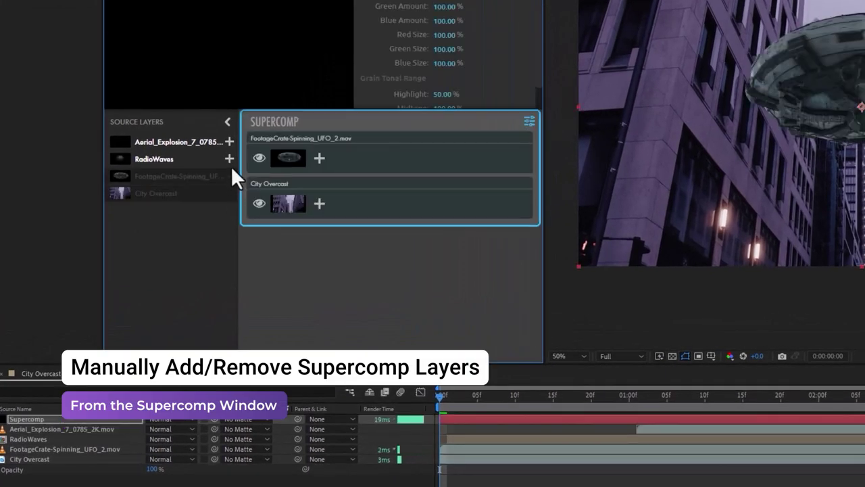
{"action": "left_click", "coordinate": [230, 159]}
{"action": "left_click", "coordinate": [230, 142]}
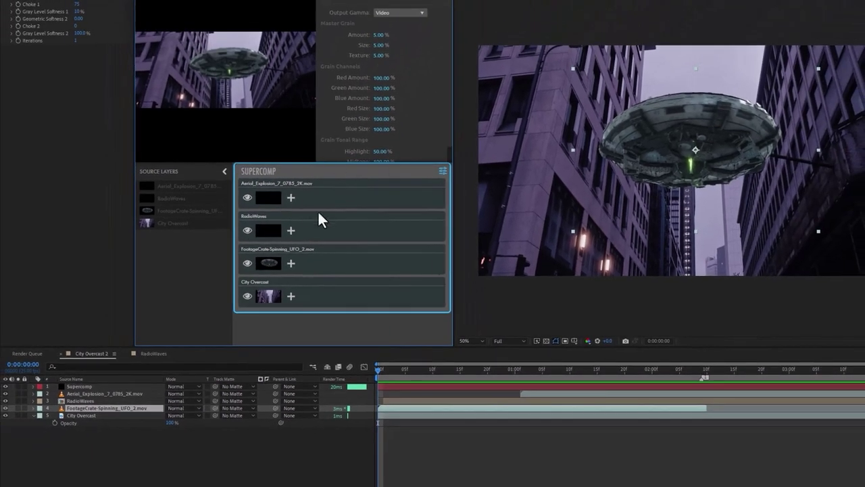
Select the FootageCrate-Spinning_UFO_2.mov source layer and reposition the ship slightly lower between the buildings.
{"action": "left_click", "coordinate": [101, 387]}
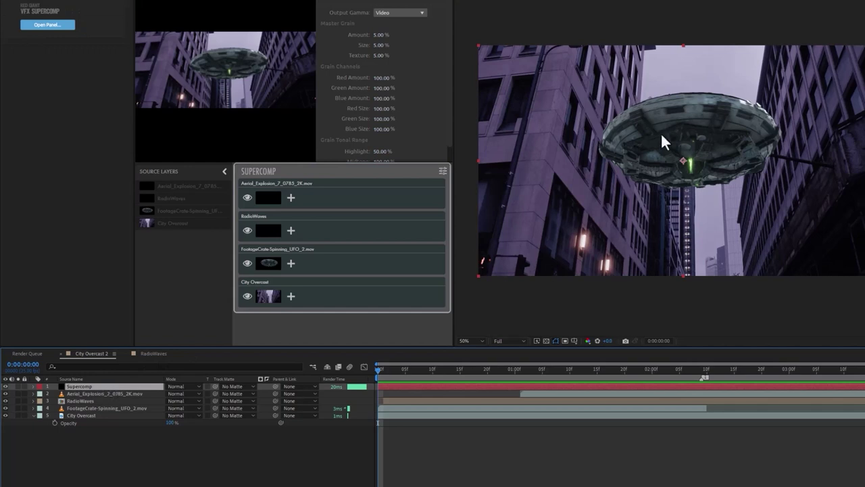
{"action": "left_click", "coordinate": [106, 409]}
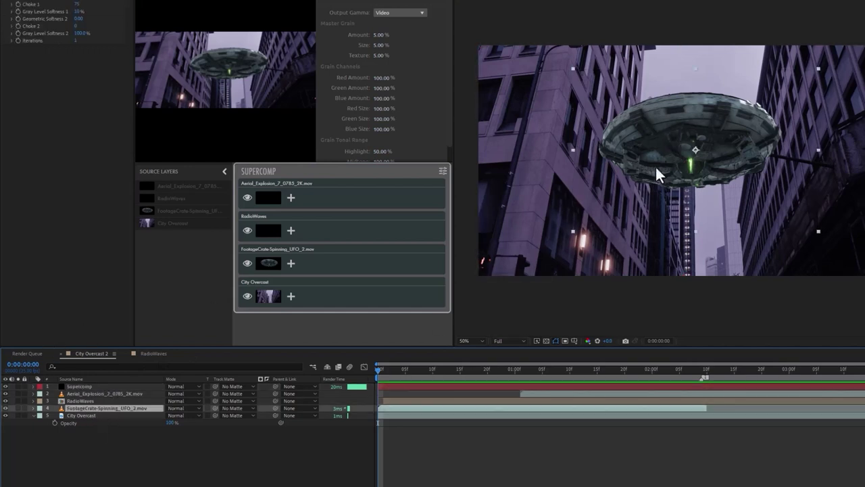
{"action": "left_click_drag", "start_coordinate": [743, 128], "coordinate": [659, 163]}
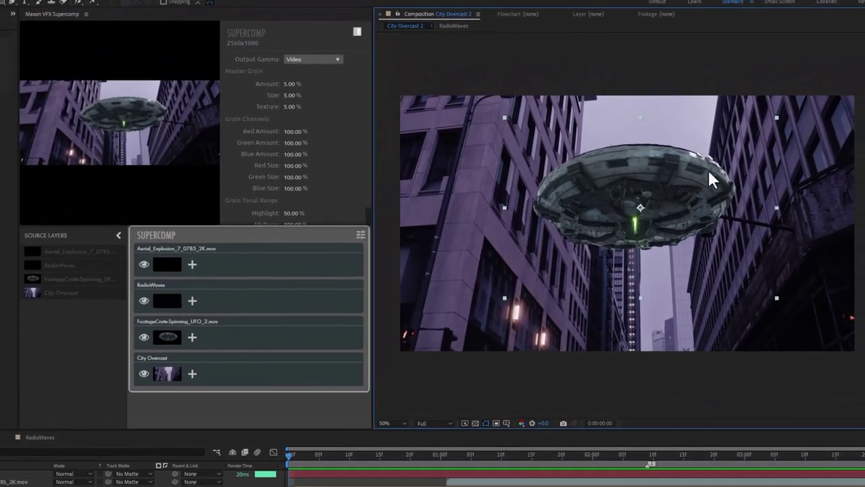
{"action": "left_click_drag", "start_coordinate": [697, 196], "coordinate": [703, 215]}
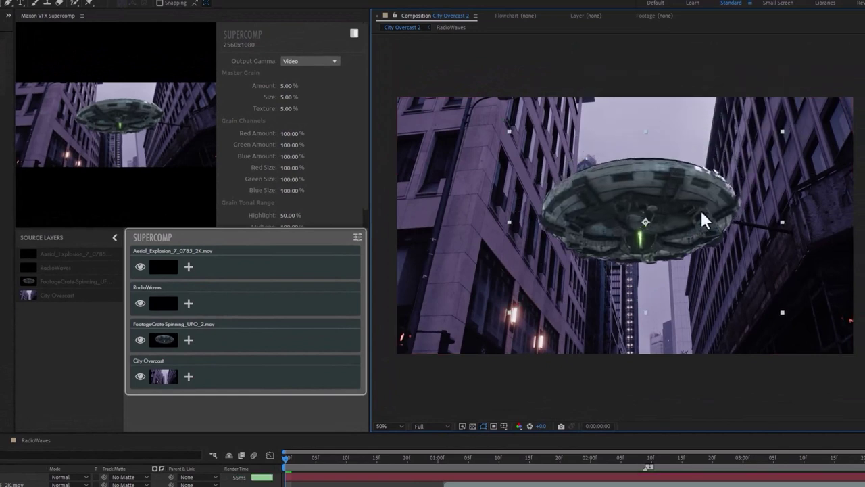
Add Color Correction to the FootageCrate-Spinning_UFO_2.mov layer in the Supercomp and match it to the background.
{"action": "left_click", "coordinate": [214, 339]}
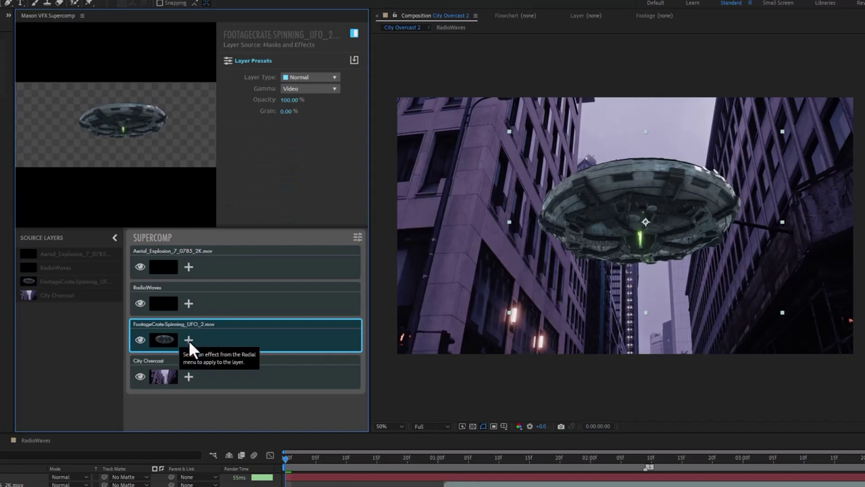
{"action": "left_click", "coordinate": [188, 340]}
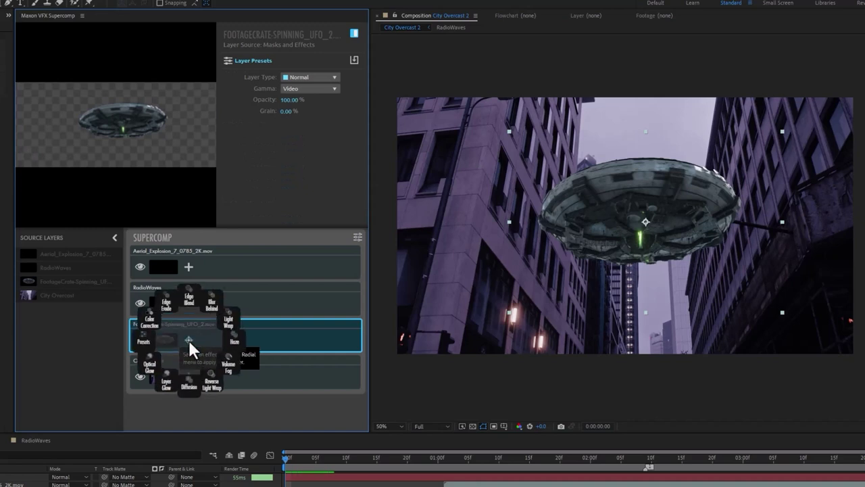
{"action": "left_click", "coordinate": [137, 312]}
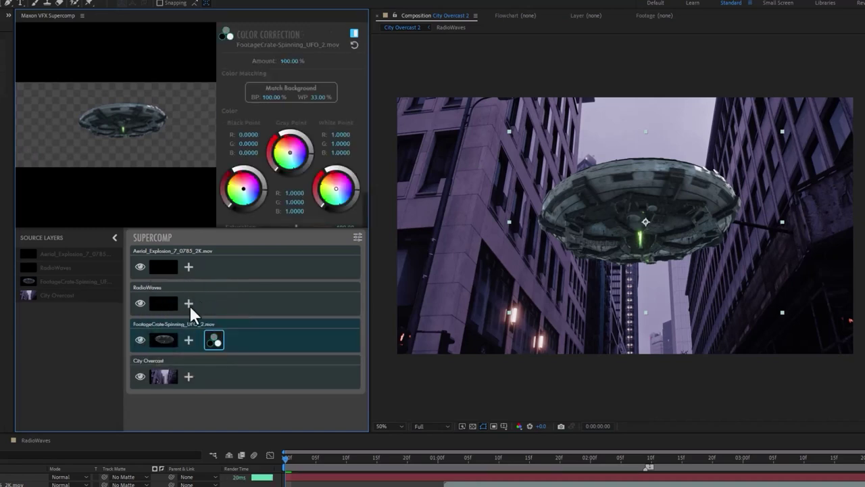
{"action": "left_click", "coordinate": [293, 88]}
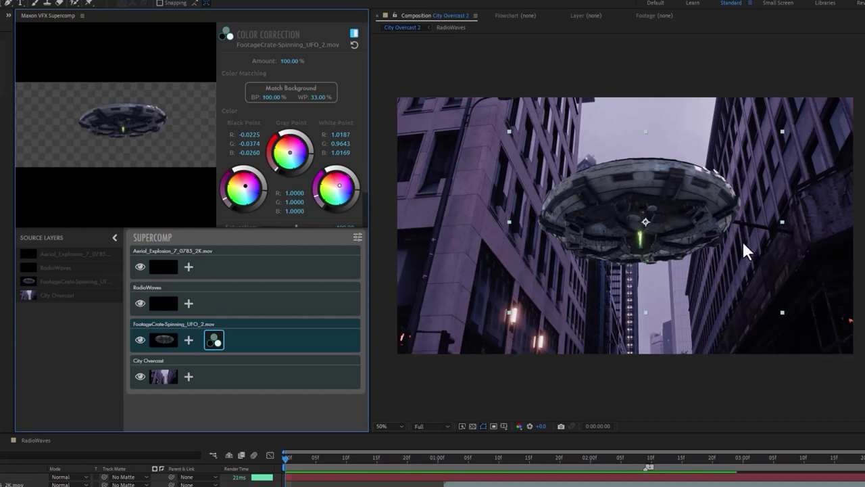
Switch the ship's Color Correction off and on to compare the original and matched colors.
{"action": "left_click", "coordinate": [354, 33]}
{"action": "left_click", "coordinate": [355, 34]}
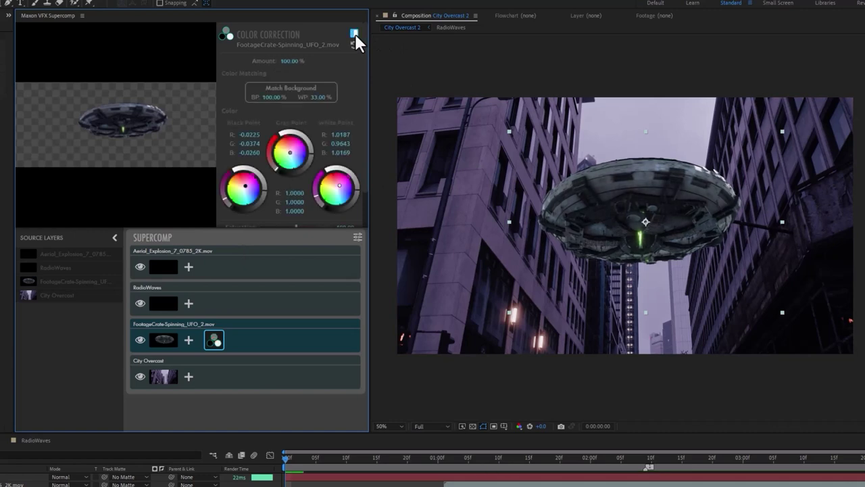
{"action": "left_click", "coordinate": [355, 34]}
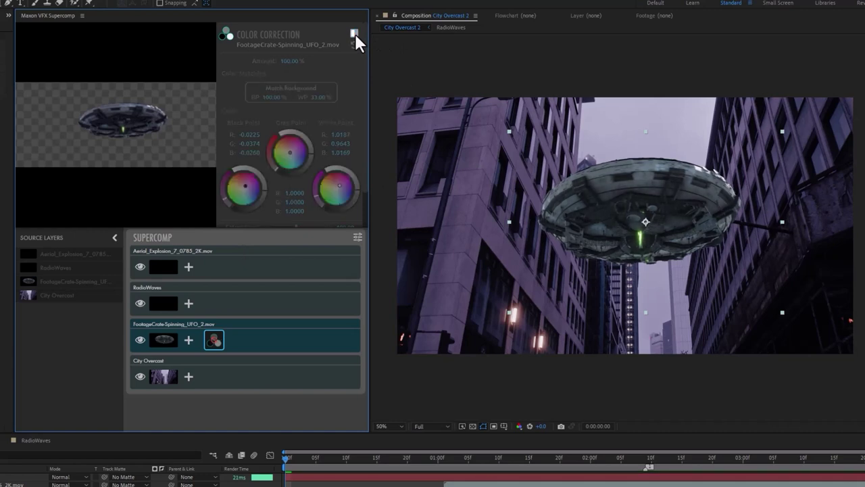
{"action": "left_click", "coordinate": [355, 34]}
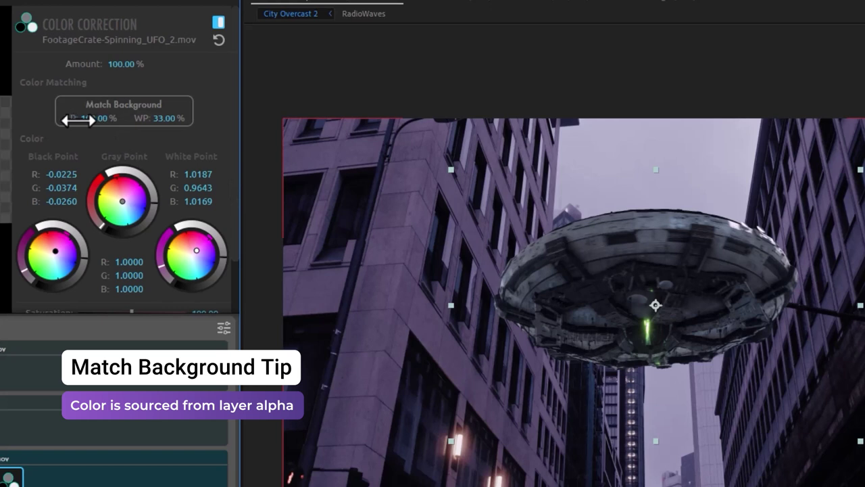
Hide and show the ship layer repeatedly to examine the part of the background behind it.
{"action": "key", "text": "ctrl+alt+shift+v"}
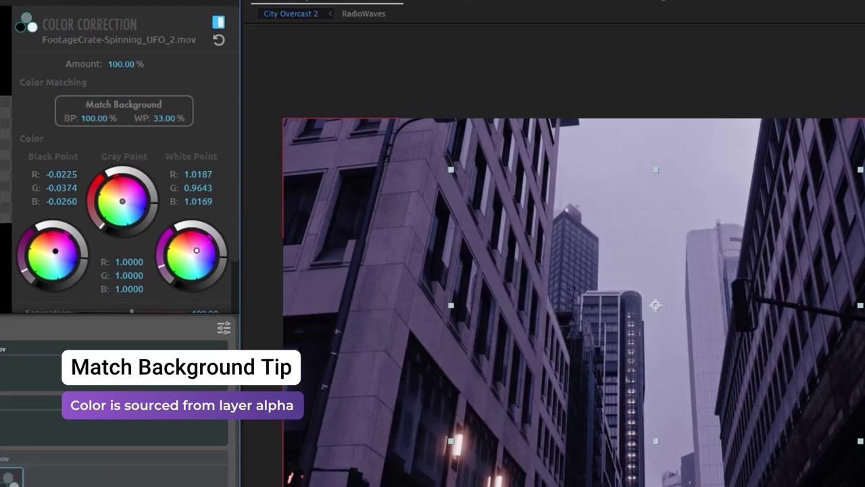
{"action": "key", "text": "ctrl+alt+shift+v"}
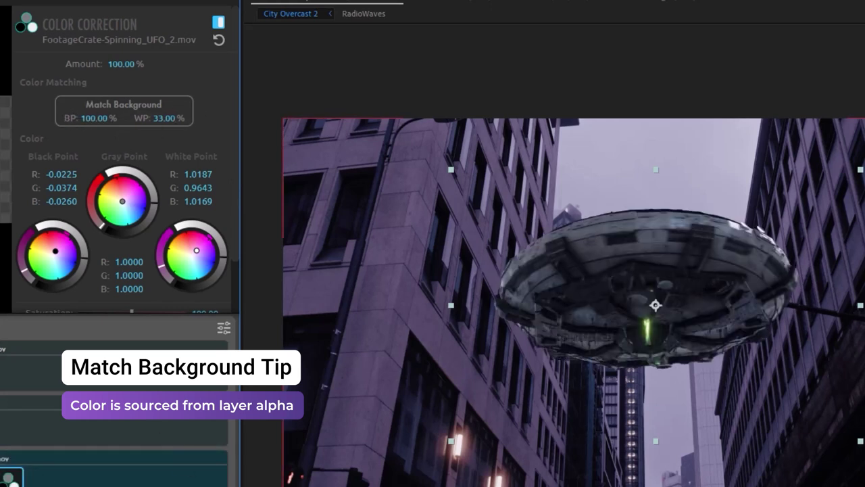
{"action": "key", "text": "ctrl+alt+shift+v"}
{"action": "key", "text": "ctrl+alt+shift+v"}
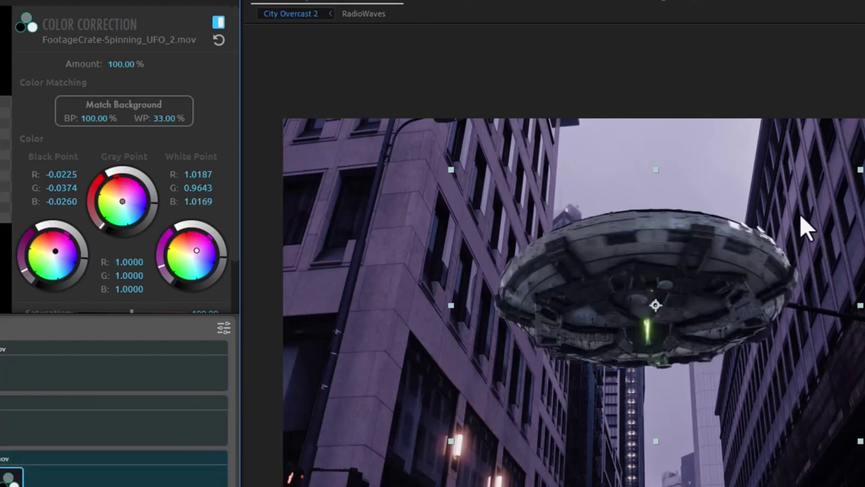
Scale the ship down to about half its size and move it up against the sky between the buildings.
{"action": "left_click_drag", "start_coordinate": [860, 169], "coordinate": [756, 228]}
{"action": "left_click_drag", "start_coordinate": [657, 289], "coordinate": [664, 246]}
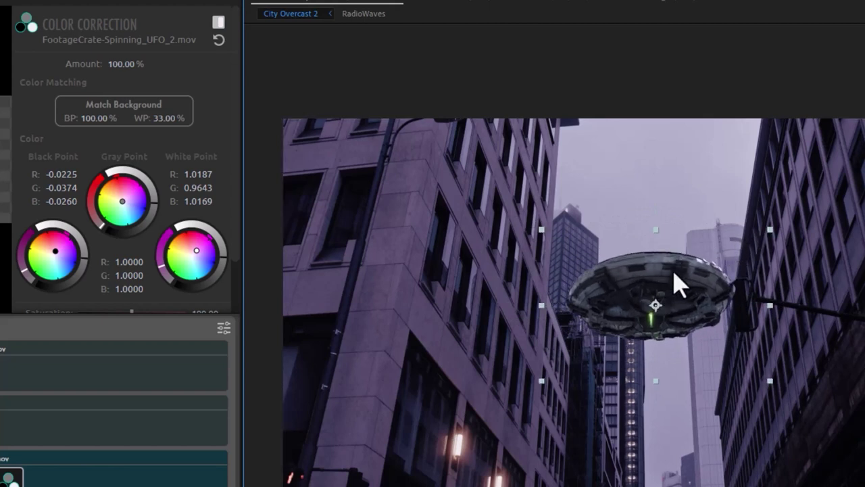
{"action": "left_click_drag", "start_coordinate": [677, 287], "coordinate": [680, 260]}
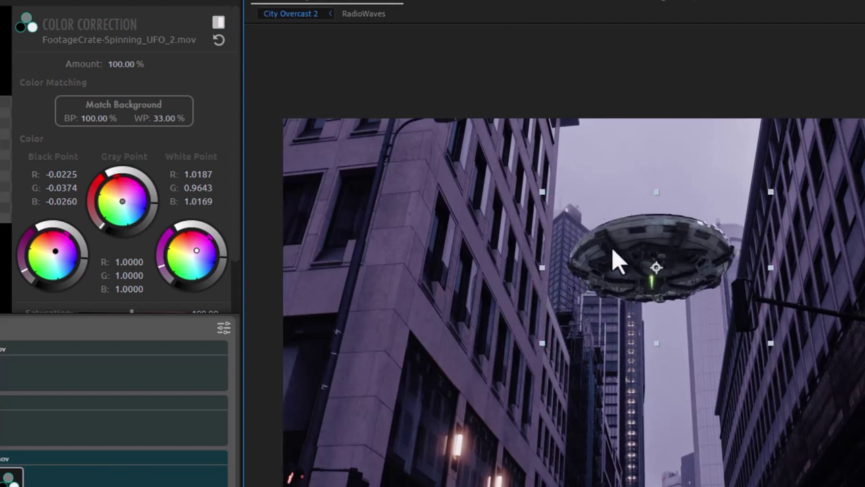
Match the smaller ship's Color Correction to the sky behind it and save the project.
{"action": "left_click", "coordinate": [155, 115]}
{"action": "left_click", "coordinate": [156, 115]}
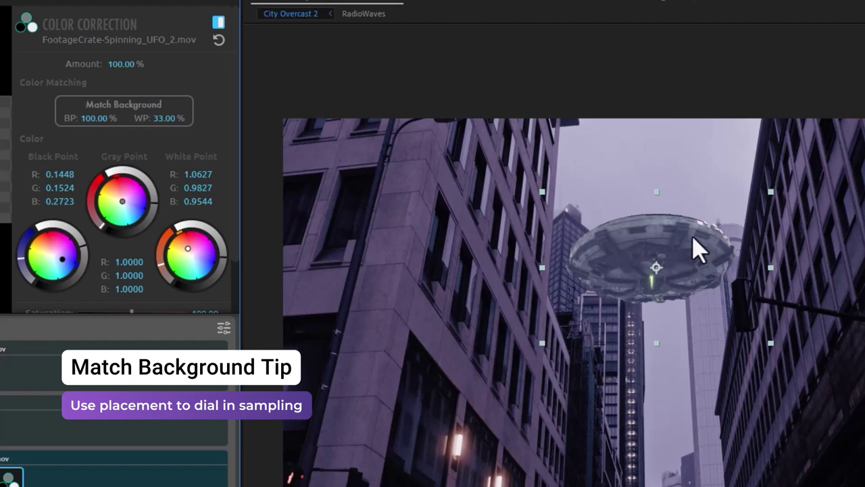
{"action": "key", "text": "ctrl+s"}
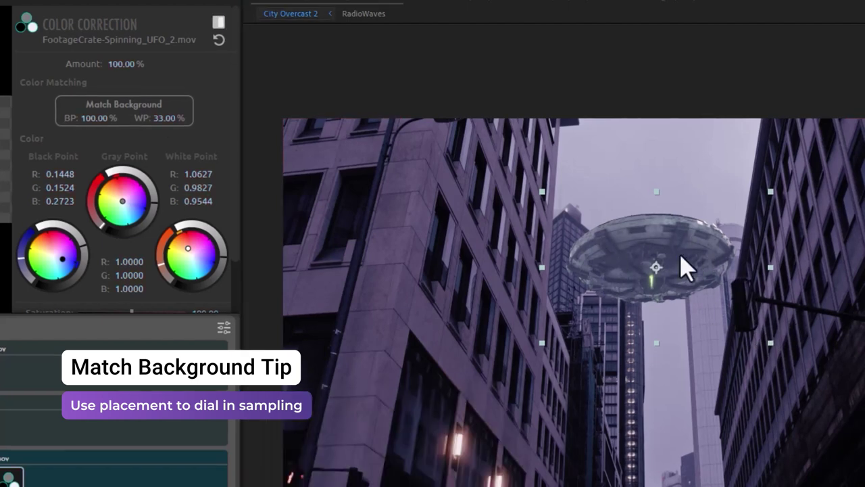
Move the ship down in front of the left building's dark lower facade and match its color to that background.
{"action": "left_click_drag", "start_coordinate": [681, 257], "coordinate": [496, 344]}
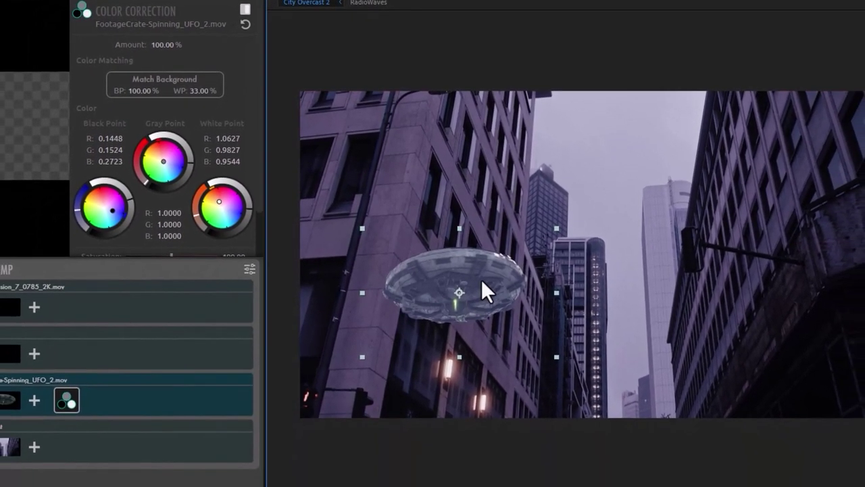
{"action": "left_click_drag", "start_coordinate": [490, 312], "coordinate": [490, 392]}
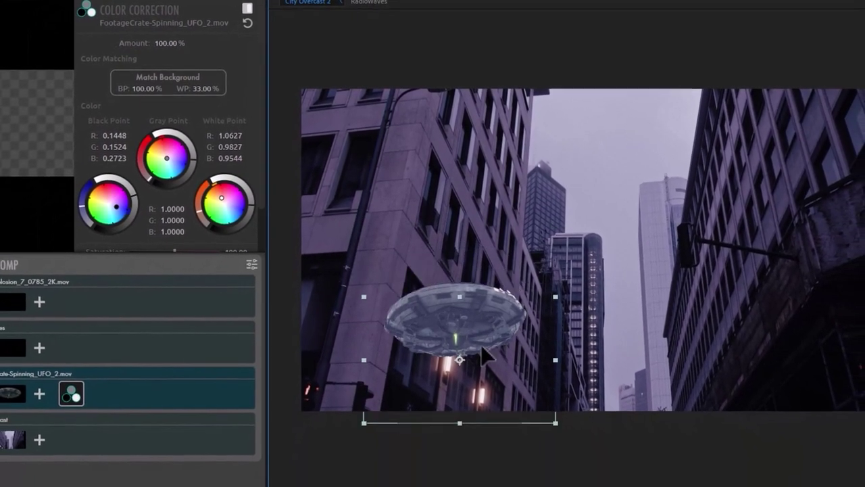
{"action": "mouse_move", "coordinate": [483, 355]}
{"action": "left_mouse_down"}
{"action": "mouse_move", "coordinate": [473, 384]}
{"action": "mouse_move", "coordinate": [473, 348]}
{"action": "left_mouse_up"}
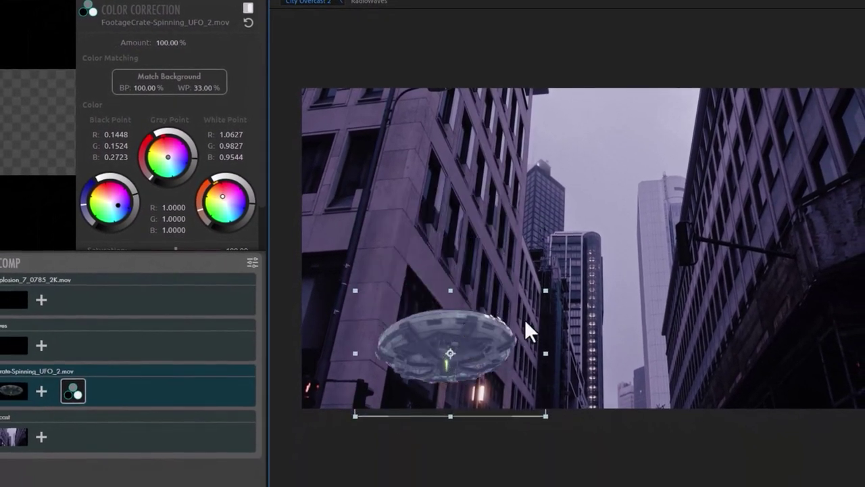
{"action": "left_click", "coordinate": [179, 81]}
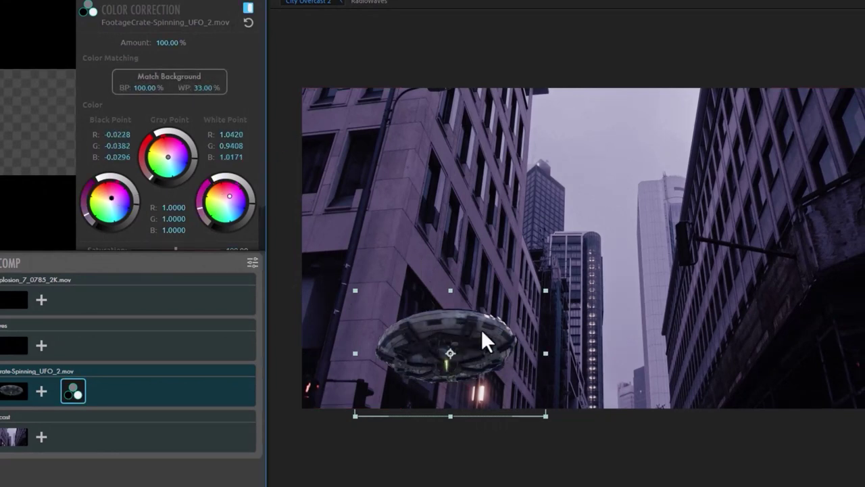
{"action": "mouse_move", "coordinate": [490, 344]}
{"action": "left_mouse_down"}
{"action": "mouse_move", "coordinate": [846, 323]}
{"action": "mouse_move", "coordinate": [473, 329]}
{"action": "mouse_move", "coordinate": [484, 329]}
{"action": "left_mouse_up"}
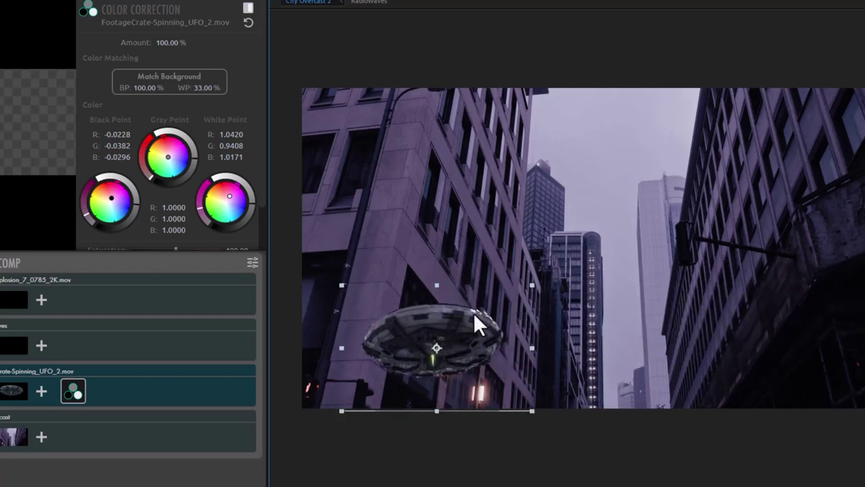
Raise the Match Background white point percentage to 100% and rematch the ship's color.
{"action": "left_click", "coordinate": [190, 85]}
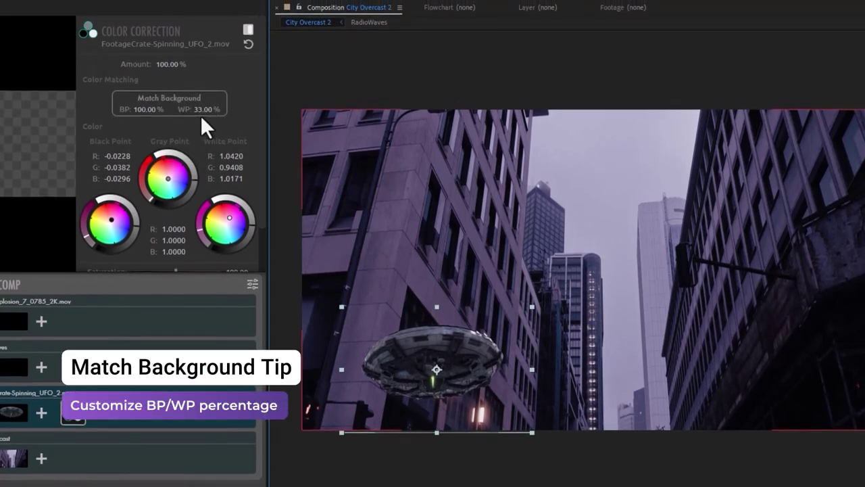
{"action": "left_click_drag", "start_coordinate": [201, 109], "coordinate": [204, 109]}
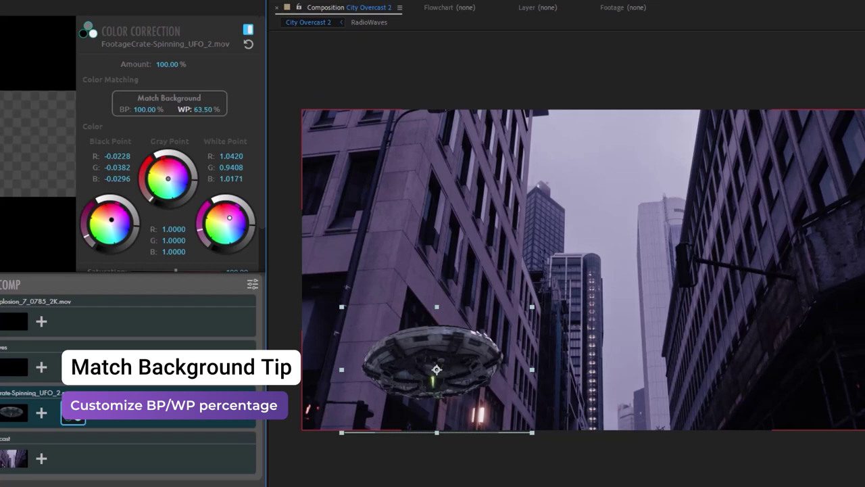
{"action": "left_click_drag", "start_coordinate": [185, 110], "coordinate": [241, 110]}
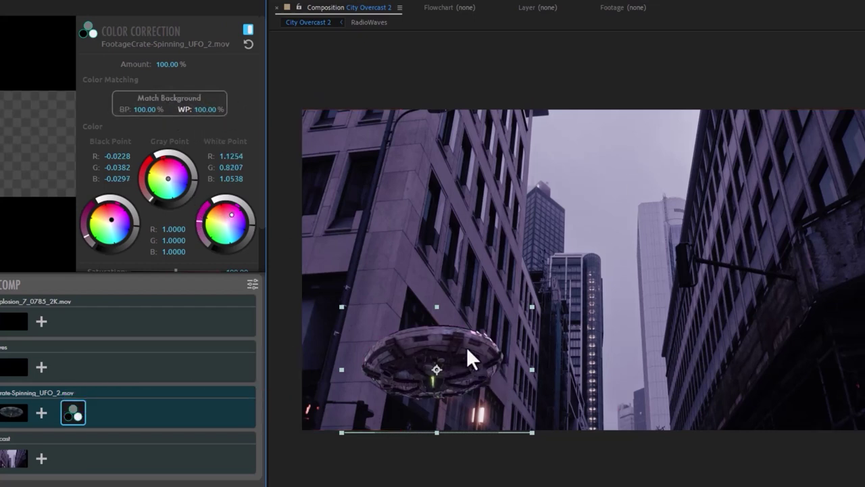
Move the ship up the left building's facade and undo the ship's repositioning, scaling and color matching back to its original state.
{"action": "left_click_drag", "start_coordinate": [464, 373], "coordinate": [447, 311]}
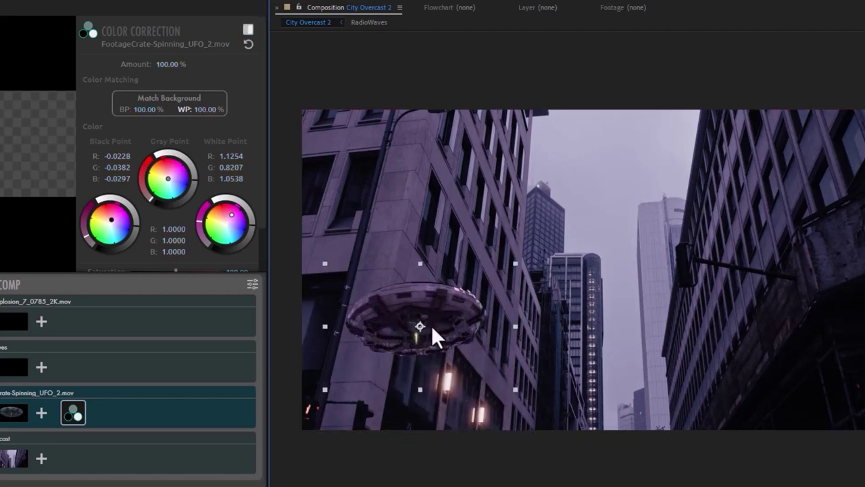
{"action": "left_click", "coordinate": [248, 46]}
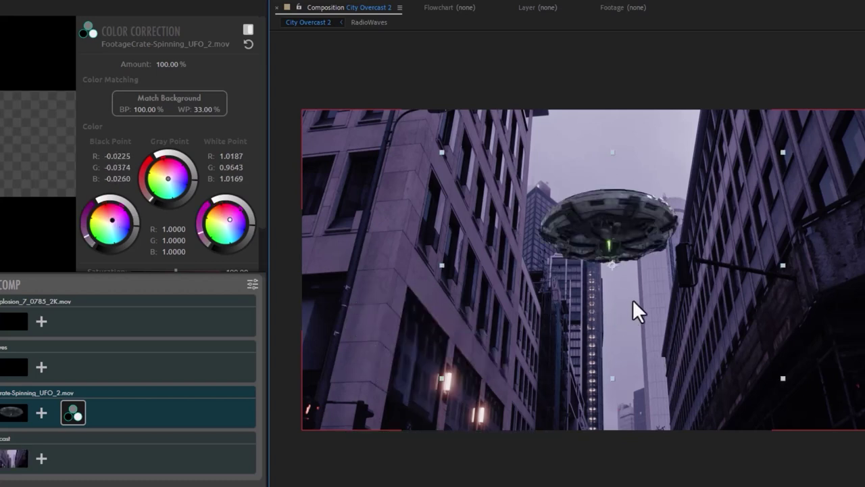
{"action": "key", "text": "ctrl+z"}
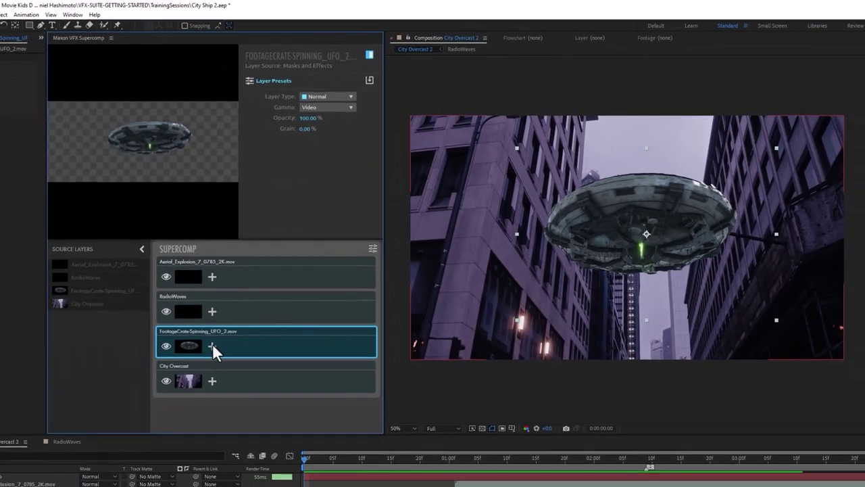
Add Color Correction to the spinning UFO layer and match it to the background with a white point percentage of 45.33%.
{"action": "left_click", "coordinate": [212, 346]}
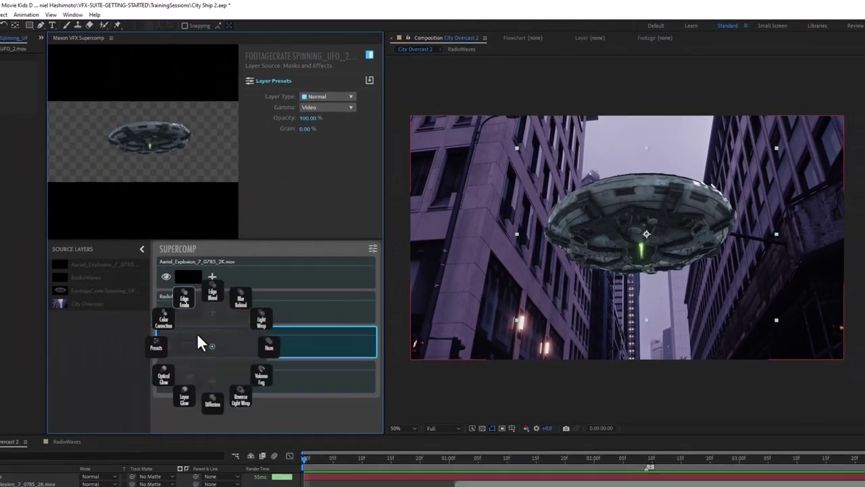
{"action": "left_click", "coordinate": [168, 316]}
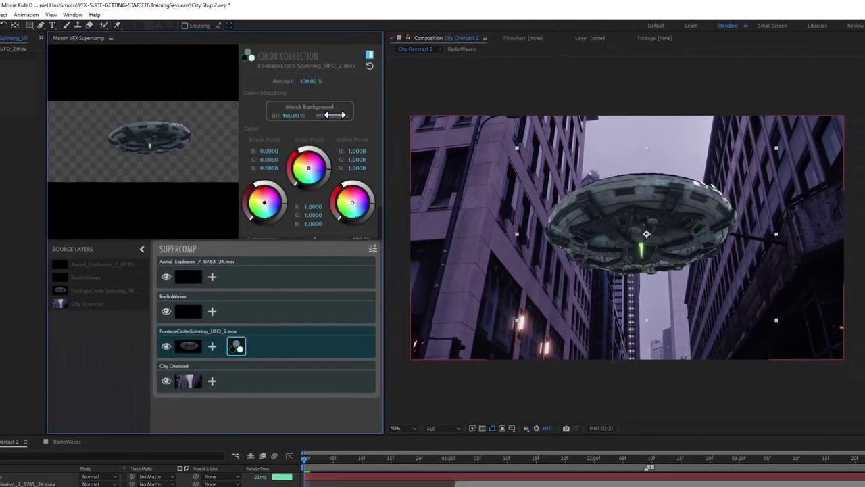
{"action": "left_click", "coordinate": [314, 108]}
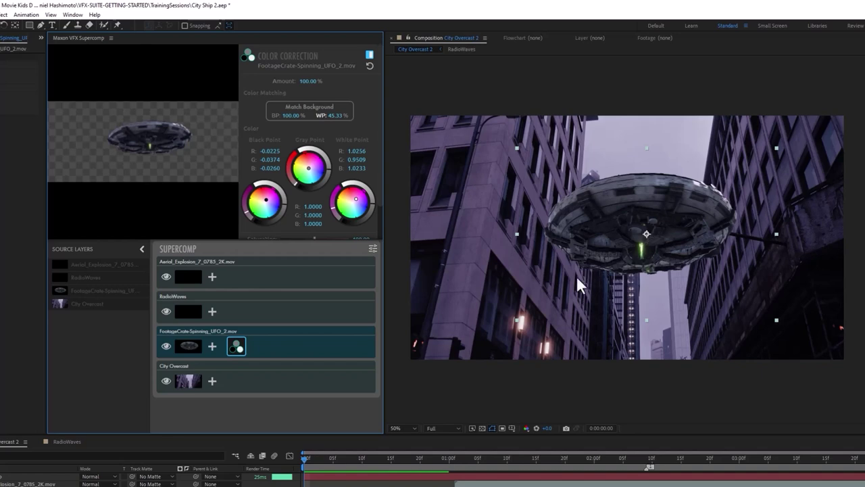
Go to frame 0:00:00:23 and change the RadioWaves layer's type to Adjustment.
{"action": "left_click_drag", "start_coordinate": [304, 464], "coordinate": [438, 465]}
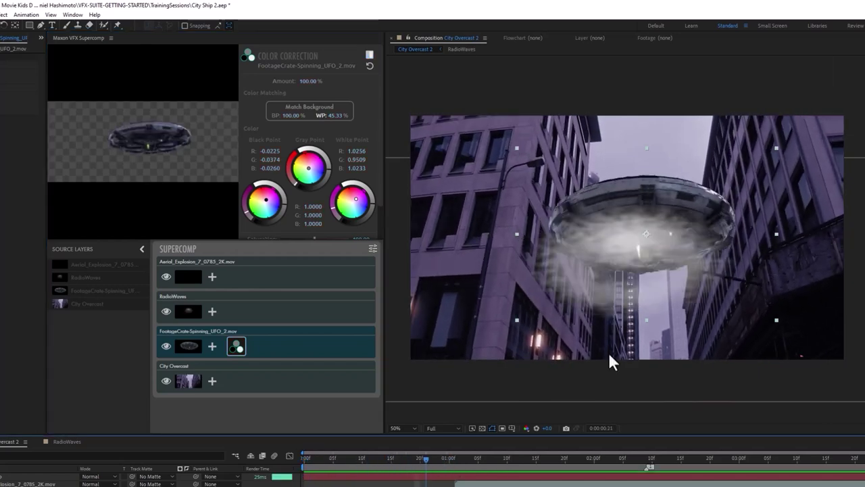
{"action": "left_click", "coordinate": [679, 210]}
{"action": "left_click_drag", "start_coordinate": [679, 209], "coordinate": [676, 207]}
{"action": "left_click", "coordinate": [286, 311]}
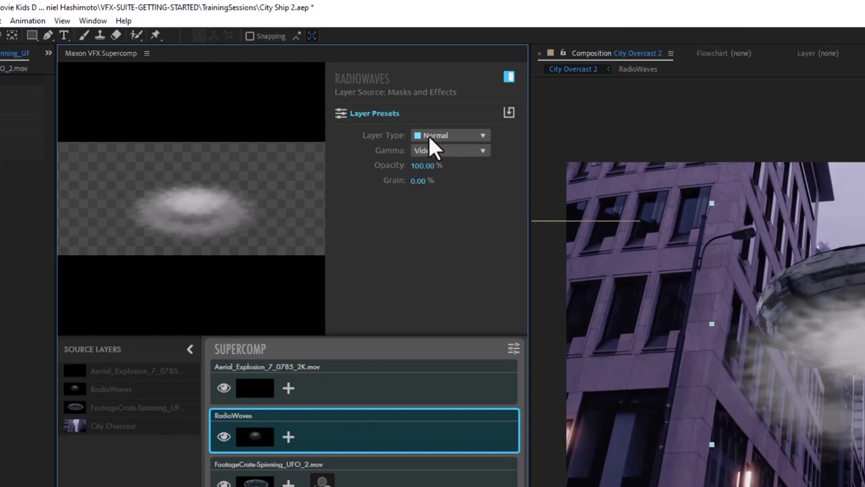
{"action": "left_click", "coordinate": [462, 135]}
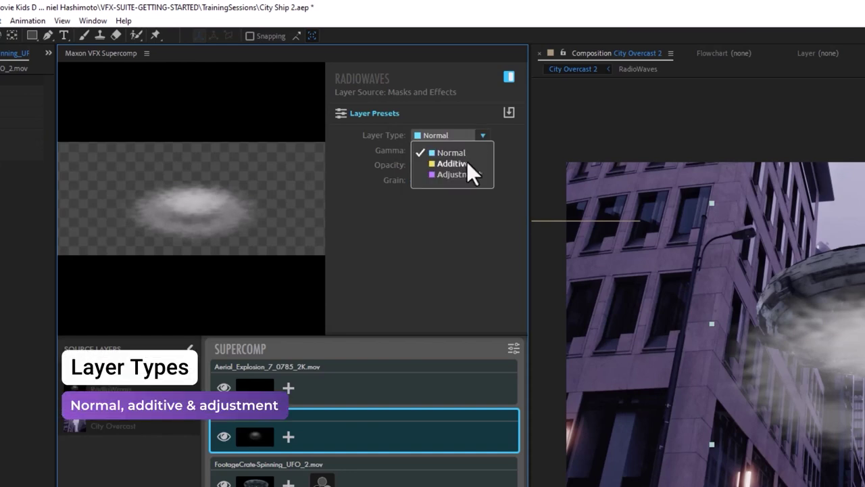
{"action": "left_click", "coordinate": [471, 179]}
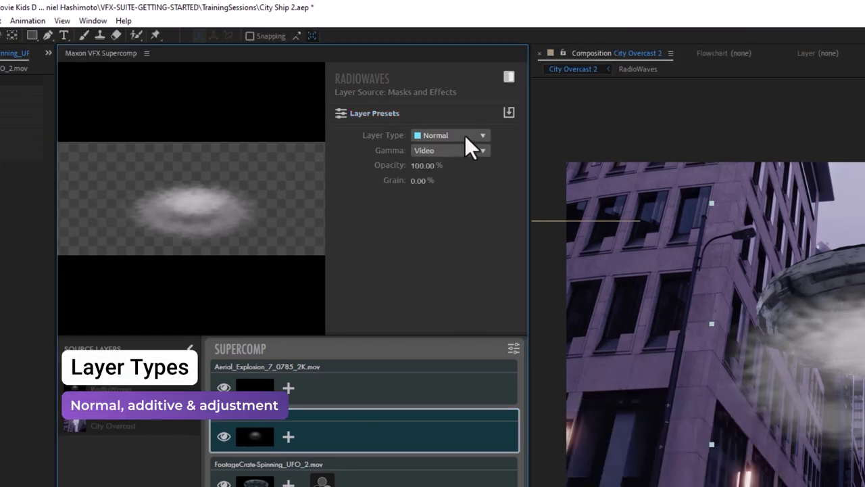
{"action": "left_click", "coordinate": [440, 134]}
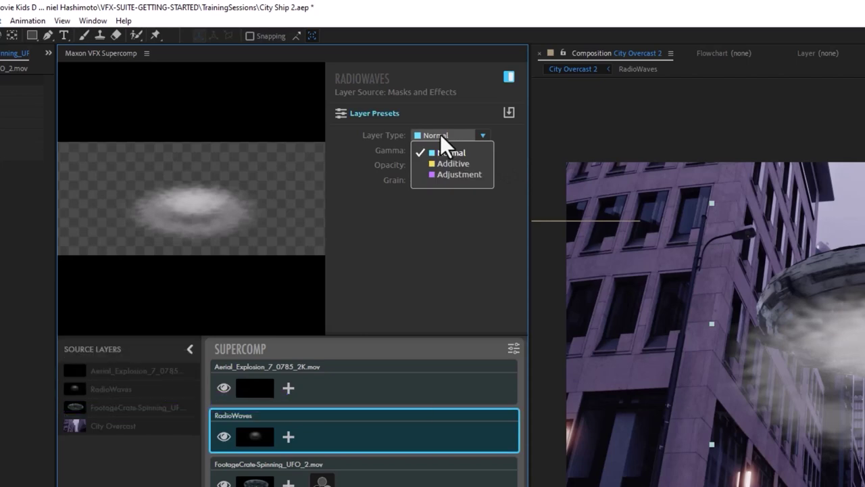
{"action": "left_click", "coordinate": [471, 173]}
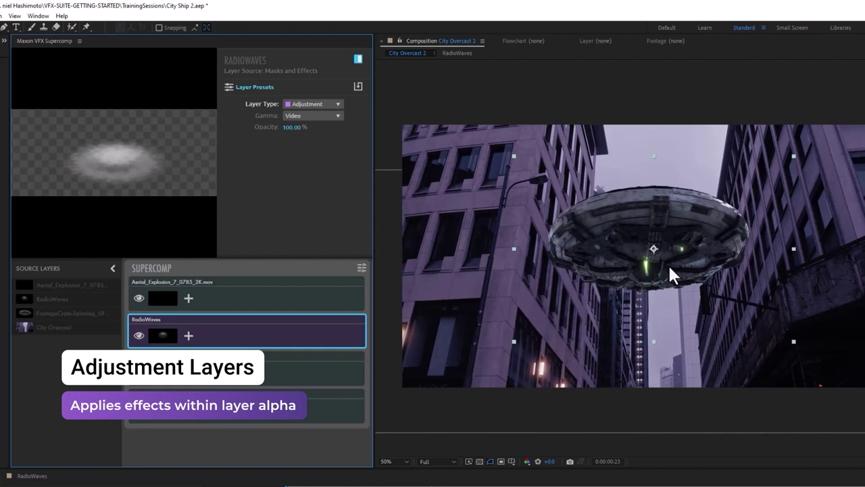
Try Color Correction on the RadioWaves adjustment layer with the gray point shifted to blue, and delete the effect.
{"action": "left_click", "coordinate": [189, 336]}
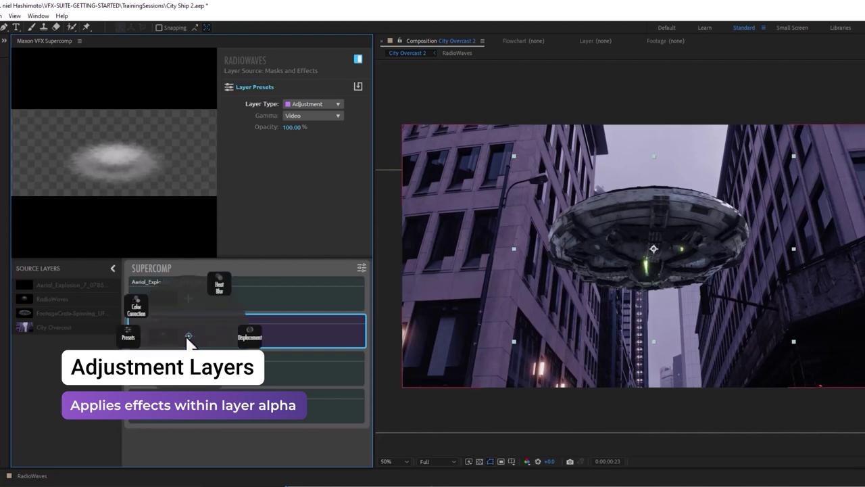
{"action": "left_click", "coordinate": [136, 309]}
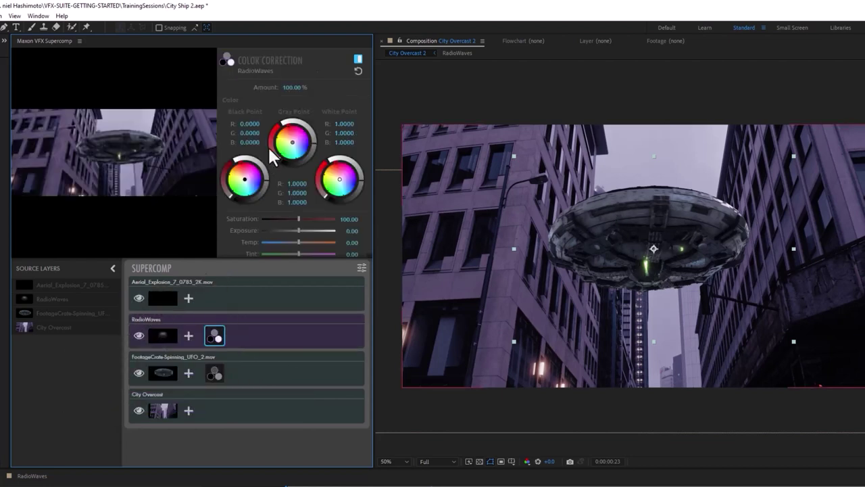
{"action": "left_click_drag", "start_coordinate": [293, 143], "coordinate": [304, 145]}
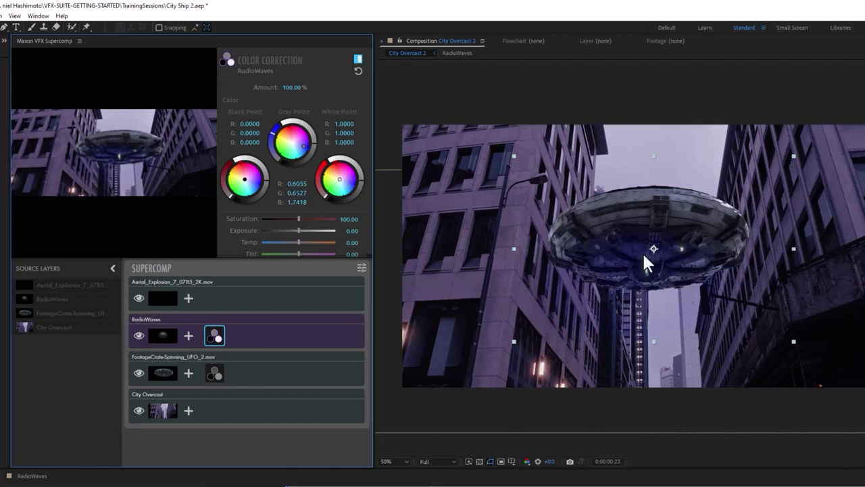
{"action": "key", "text": "Delete"}
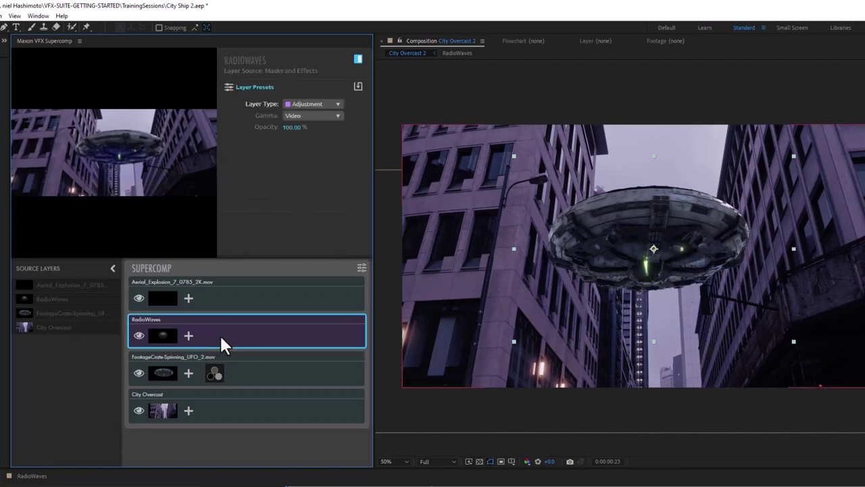
Add Heat Blur to the RadioWaves layer with Add Texture 9.25 and Displacement 16.63, and play back the shot.
{"action": "left_click", "coordinate": [189, 336]}
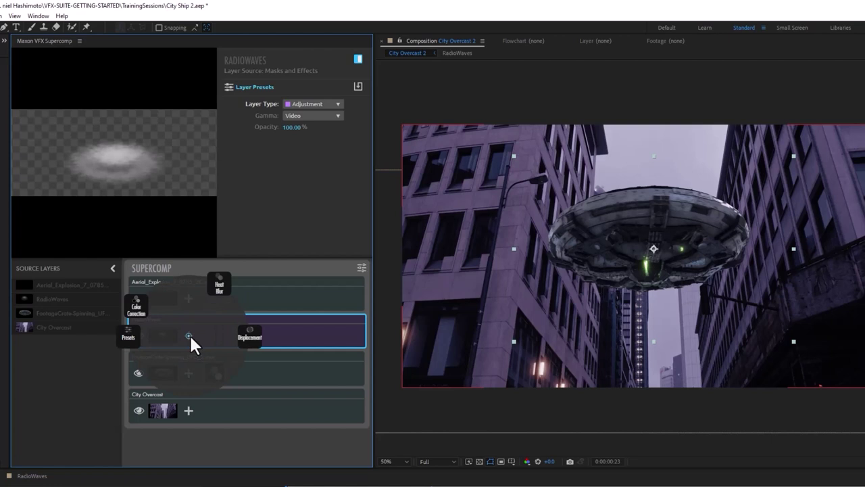
{"action": "left_click", "coordinate": [227, 285]}
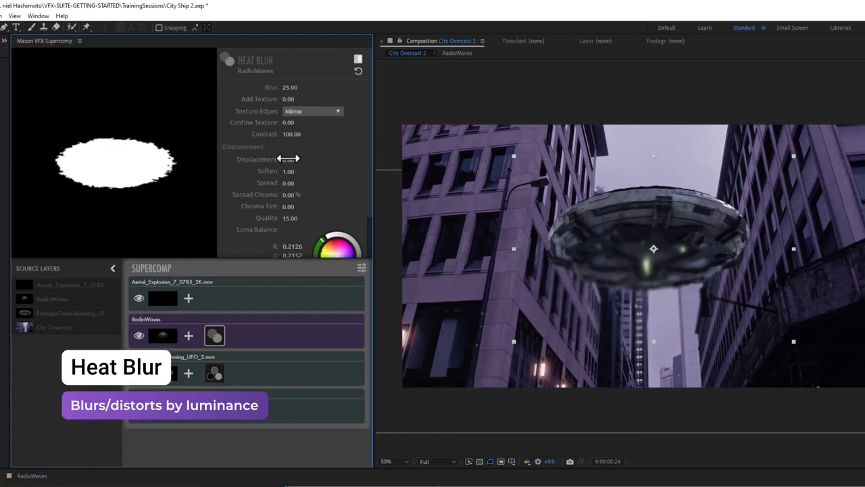
{"action": "left_click_drag", "start_coordinate": [288, 159], "coordinate": [298, 159]}
{"action": "left_click", "coordinate": [338, 160]}
{"action": "scroll", "coordinate": [698, 292], "scroll_direction": "up", "scroll_amount": 1}
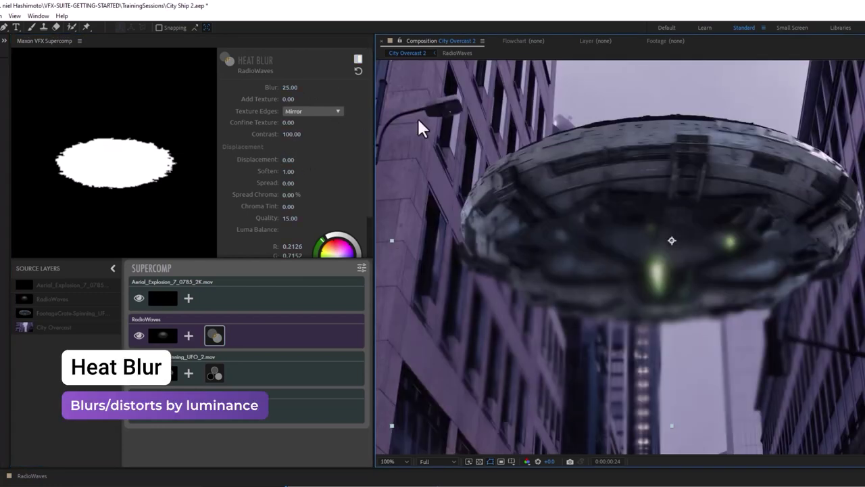
{"action": "left_click_drag", "start_coordinate": [288, 99], "coordinate": [248, 135]}
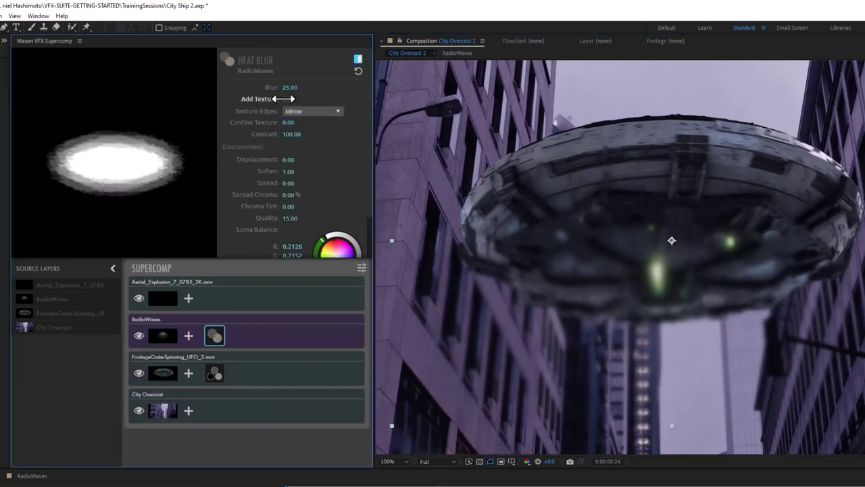
{"action": "left_click_drag", "start_coordinate": [283, 98], "coordinate": [304, 98]}
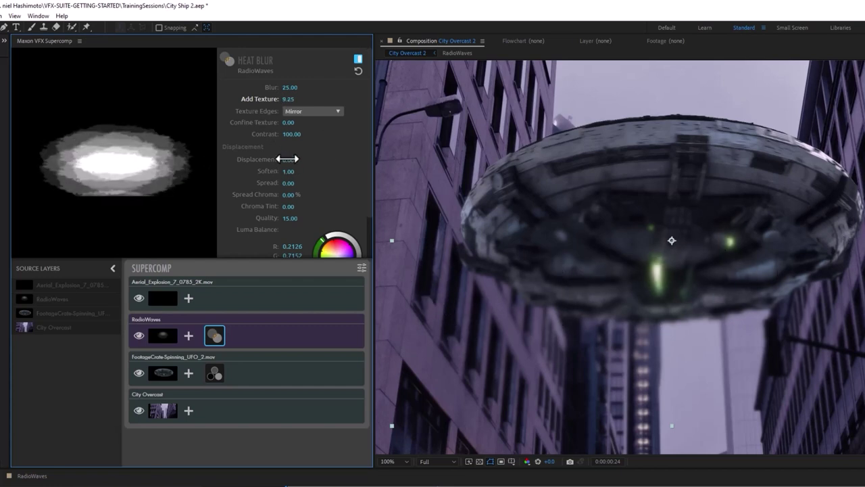
{"action": "left_click_drag", "start_coordinate": [287, 159], "coordinate": [299, 159]}
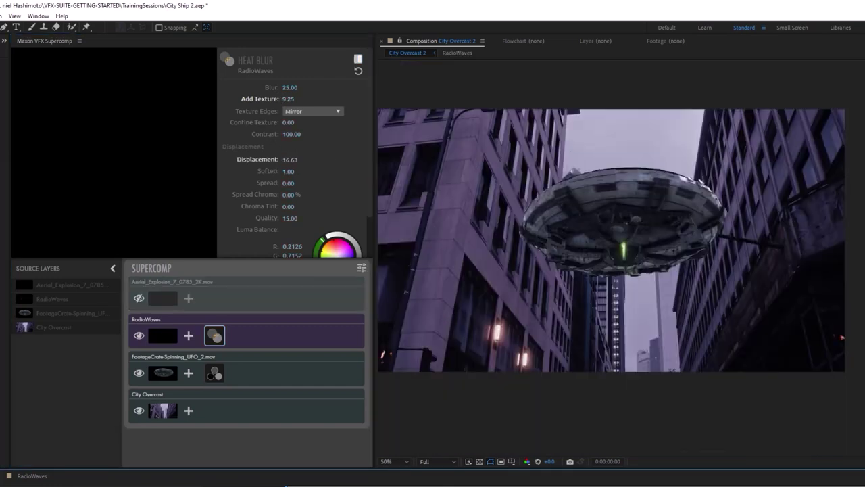
{"action": "key", "text": "space"}
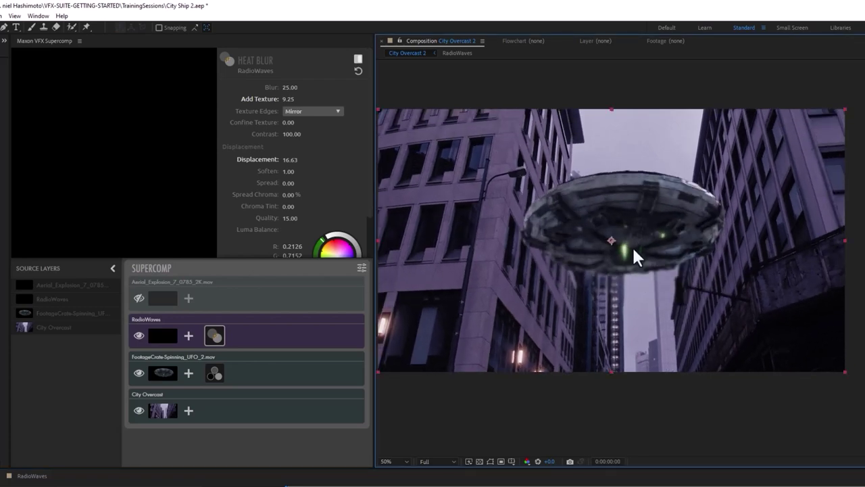
{"action": "key", "text": "space"}
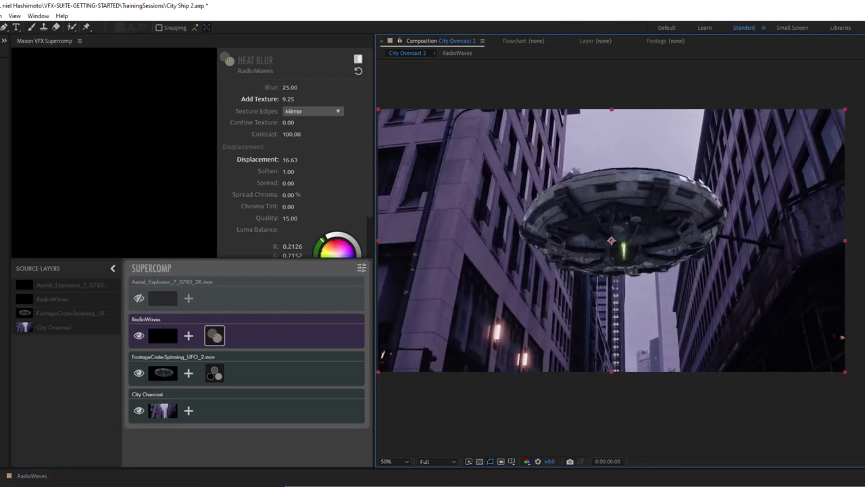
At frame 0:00:00:18, add Optical Glow to the spinning UFO layer, set Highlights Only to 95.67% and adjust the glow amount.
{"action": "left_click", "coordinate": [448, 485]}
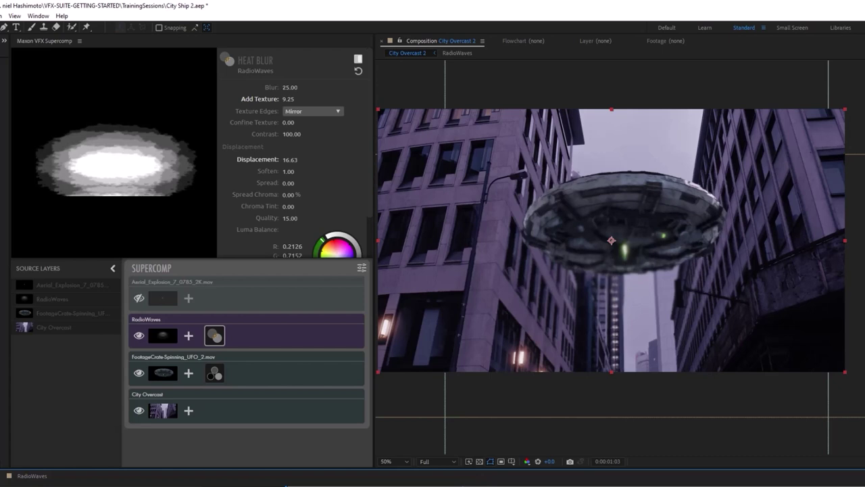
{"action": "key", "text": "shift+Page_Up"}
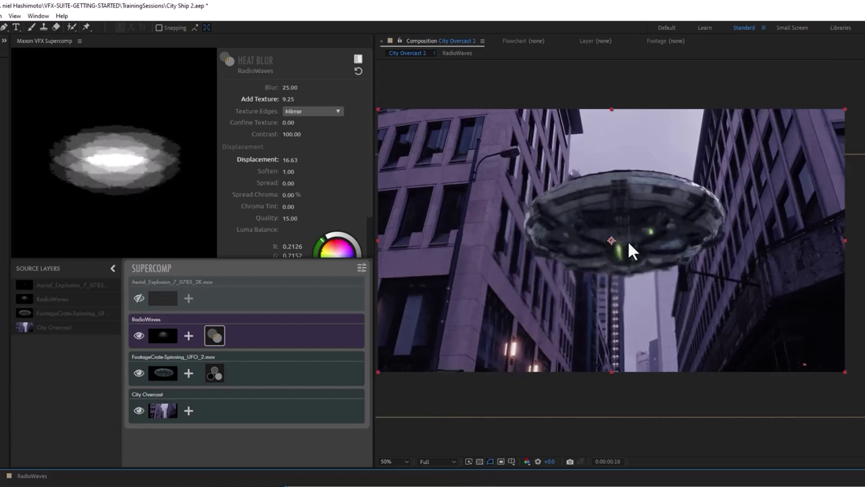
{"action": "left_click", "coordinate": [189, 370]}
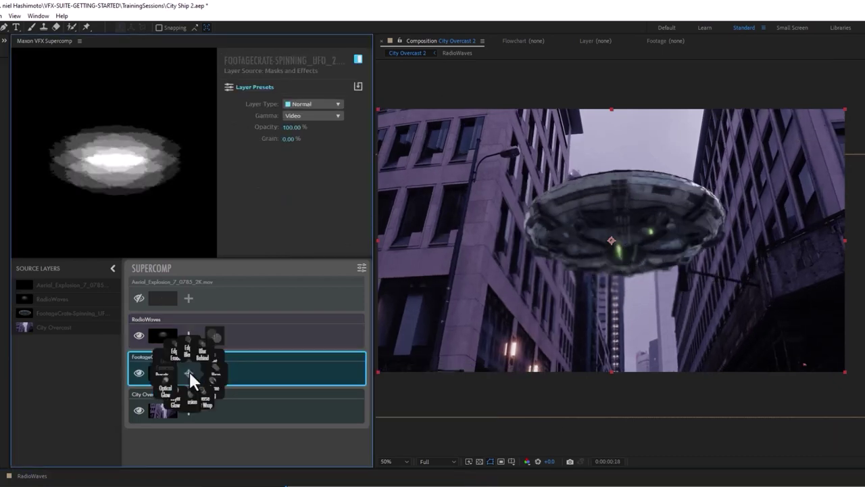
{"action": "left_click", "coordinate": [137, 404]}
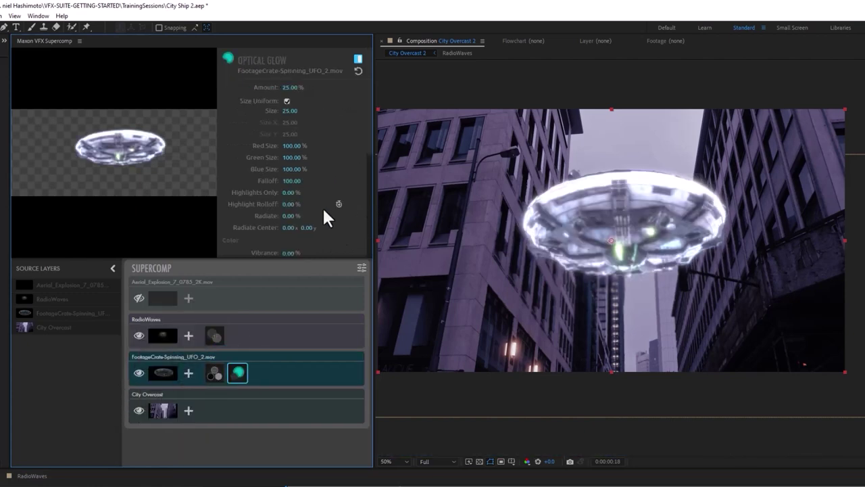
{"action": "left_click_drag", "start_coordinate": [287, 192], "coordinate": [324, 192]}
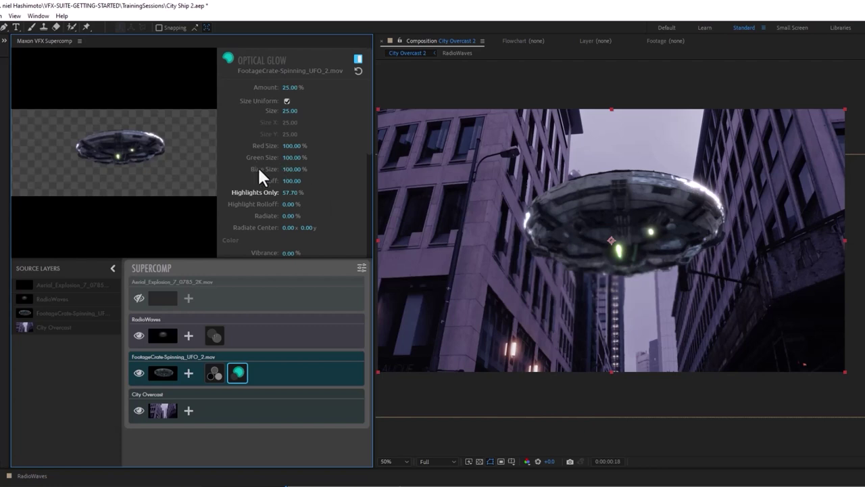
{"action": "left_click_drag", "start_coordinate": [289, 192], "coordinate": [339, 192]}
{"action": "left_click_drag", "start_coordinate": [294, 192], "coordinate": [363, 192]}
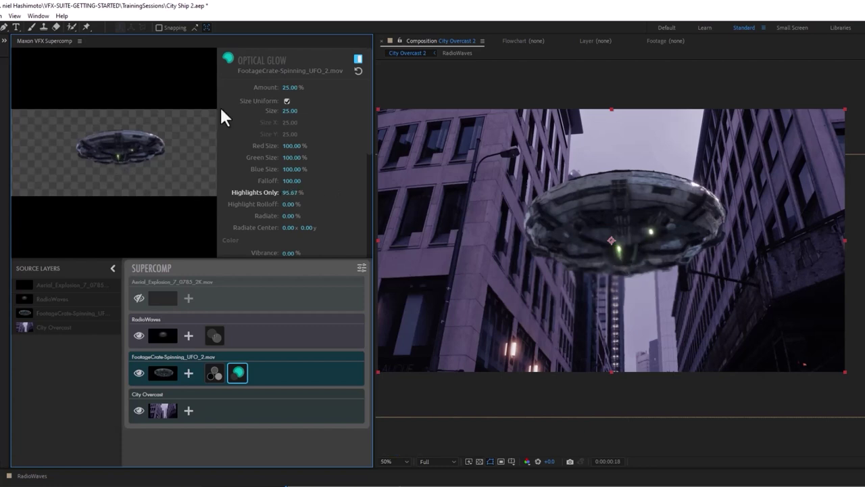
{"action": "left_click_drag", "start_coordinate": [287, 87], "coordinate": [595, 247]}
{"action": "key", "text": "space"}
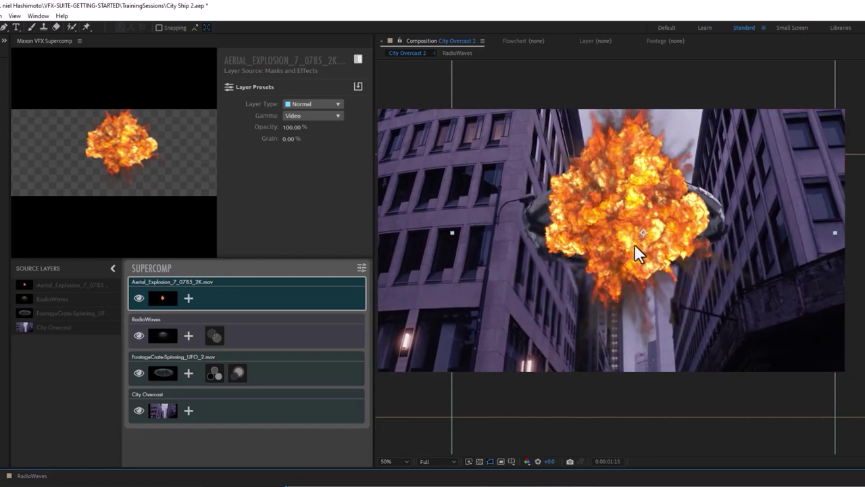
Change the Aerial_Explosion layer's type to Additive and preview the explosion over the ship.
{"action": "left_click", "coordinate": [248, 292]}
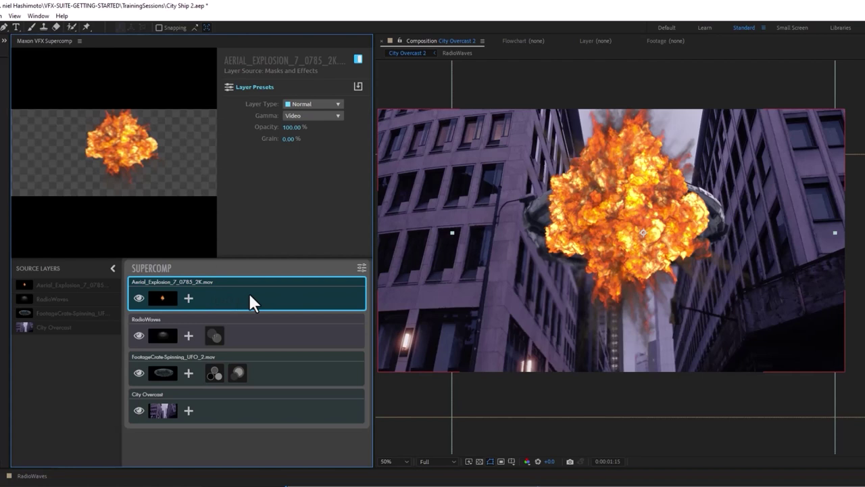
{"action": "left_click", "coordinate": [330, 107]}
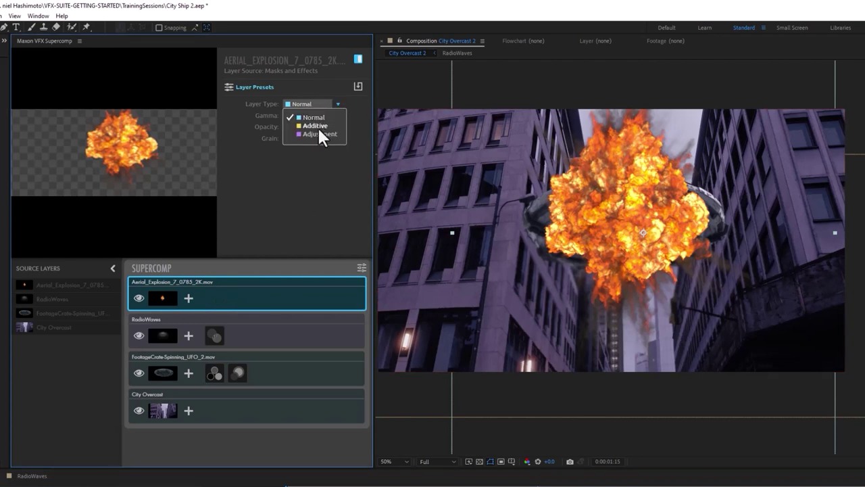
{"action": "left_click", "coordinate": [316, 126]}
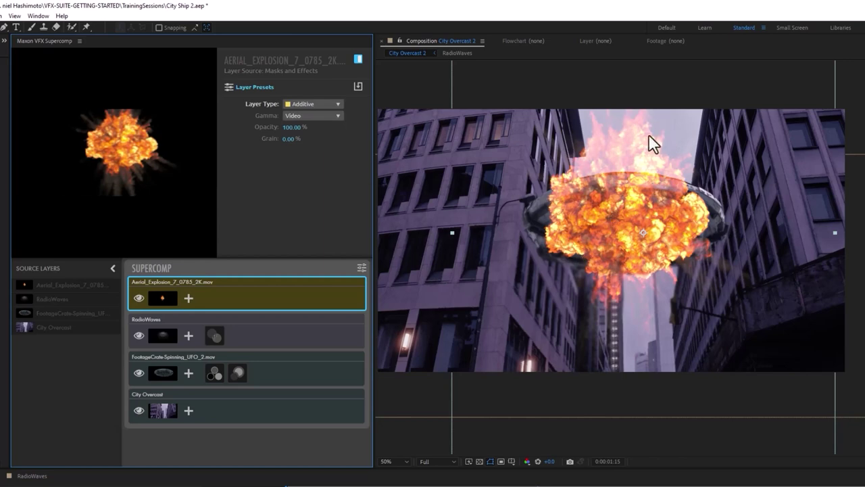
{"action": "key", "text": "space"}
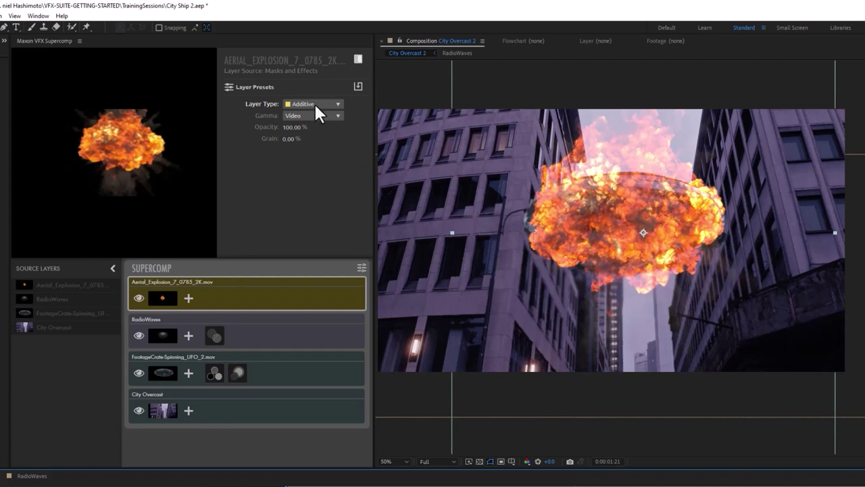
Apply the Big Fire layer preset from Pyrotechnics to the Aerial_Explosion layer.
{"action": "left_click", "coordinate": [189, 298]}
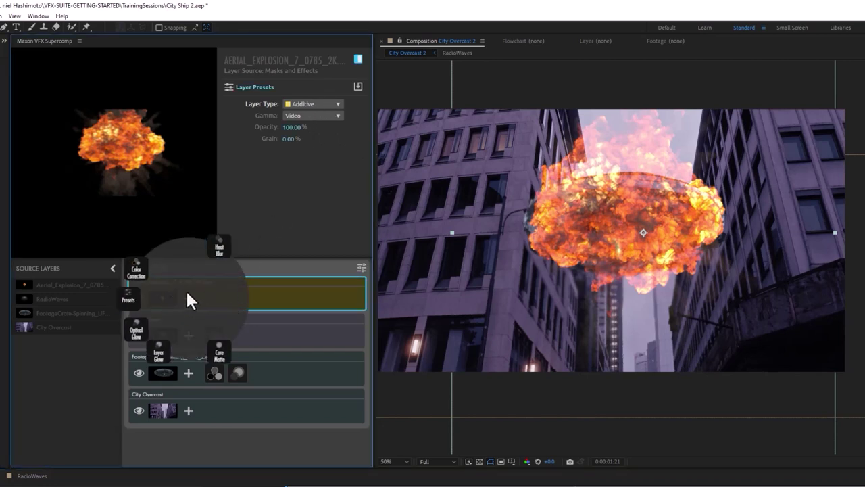
{"action": "left_click", "coordinate": [126, 297]}
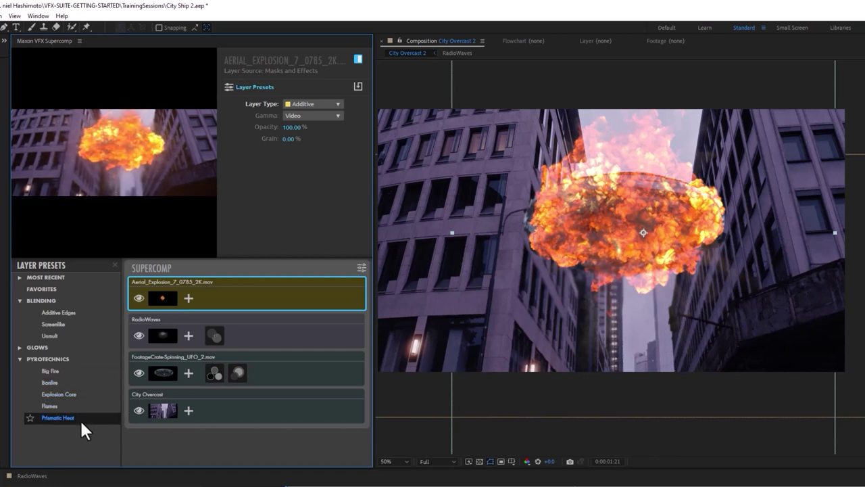
{"action": "left_click", "coordinate": [60, 372]}
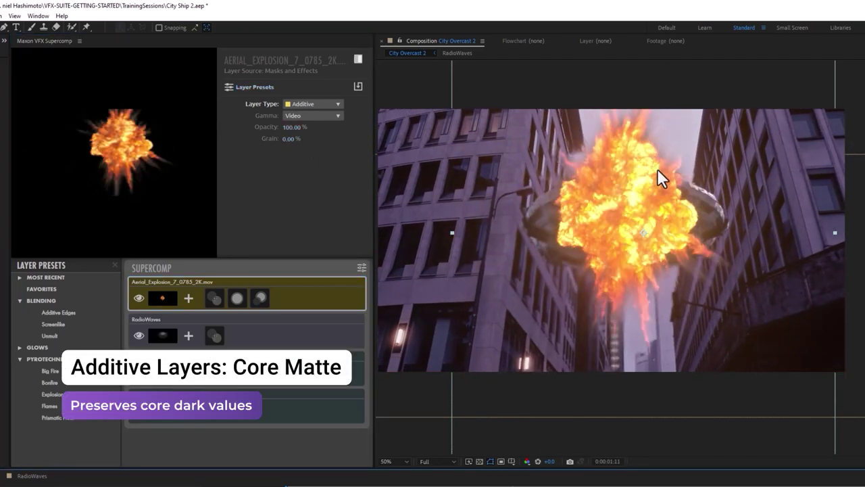
Preview the explosion and set its Core Matte to Soften 74.55 and Erode 56.50.
{"action": "left_click", "coordinate": [261, 298]}
{"action": "left_click", "coordinate": [235, 299]}
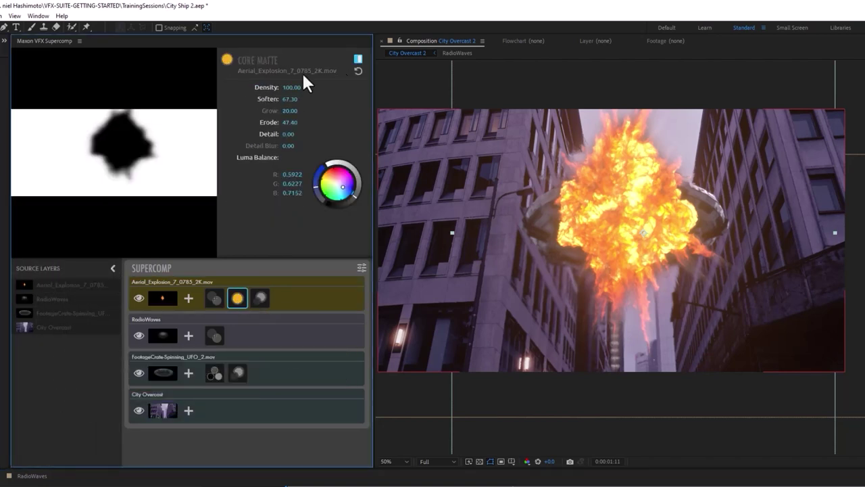
{"action": "left_click_drag", "start_coordinate": [567, 486], "coordinate": [541, 486]}
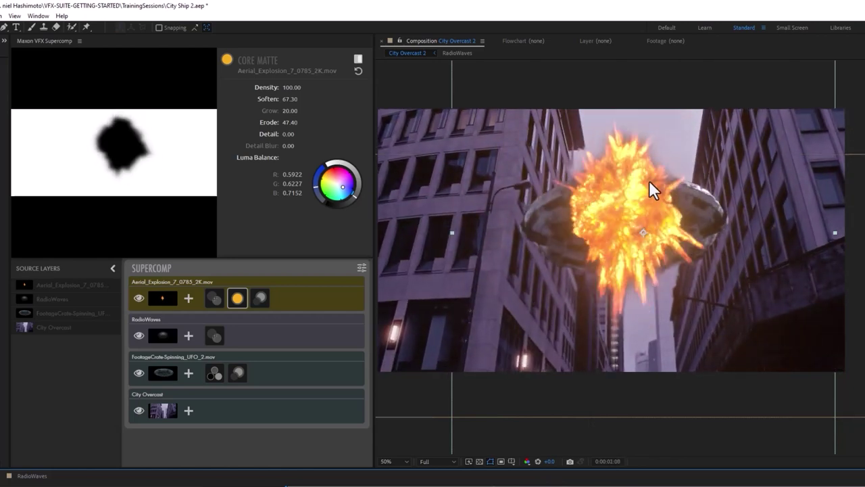
{"action": "key", "text": "space"}
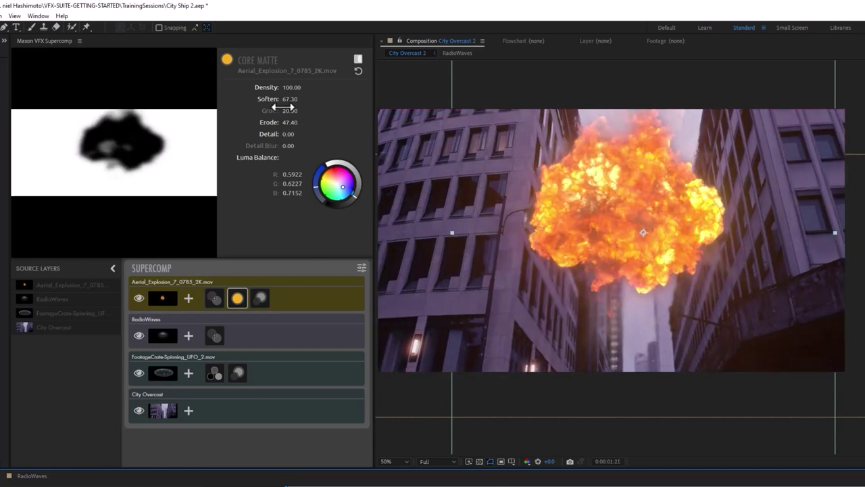
{"action": "left_click_drag", "start_coordinate": [290, 99], "coordinate": [326, 99]}
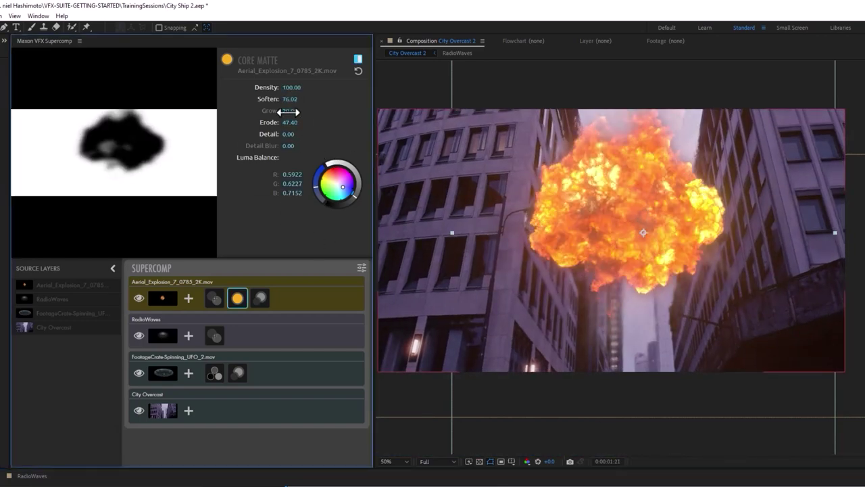
{"action": "left_click_drag", "start_coordinate": [289, 122], "coordinate": [392, 122]}
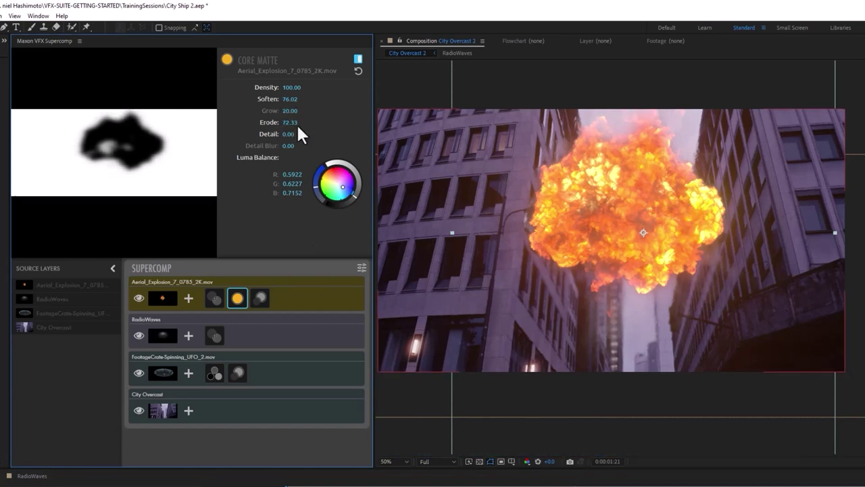
{"action": "left_click_drag", "start_coordinate": [289, 122], "coordinate": [282, 99]}
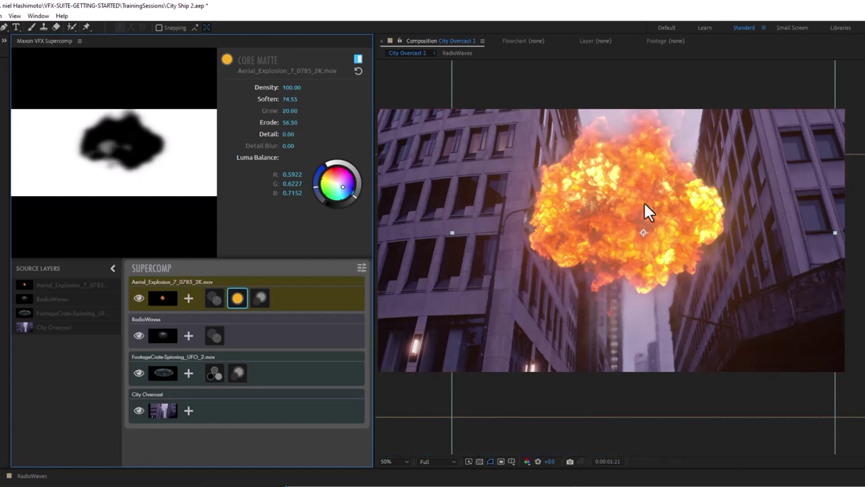
Set the Blur of the explosion's Heat Blur to 108.73 and check the heat distortion around the flames up close.
{"action": "left_click", "coordinate": [213, 298]}
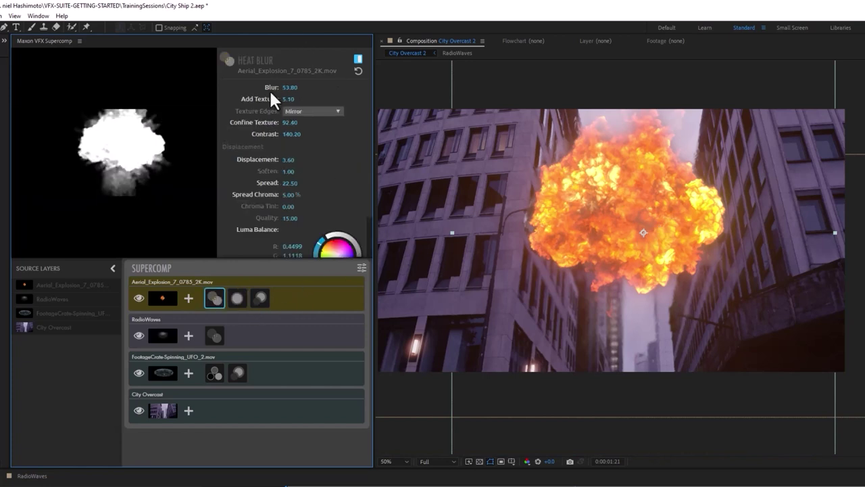
{"action": "left_click_drag", "start_coordinate": [287, 90], "coordinate": [311, 90]}
{"action": "scroll", "coordinate": [619, 292], "scroll_direction": "up", "scroll_amount": 4}
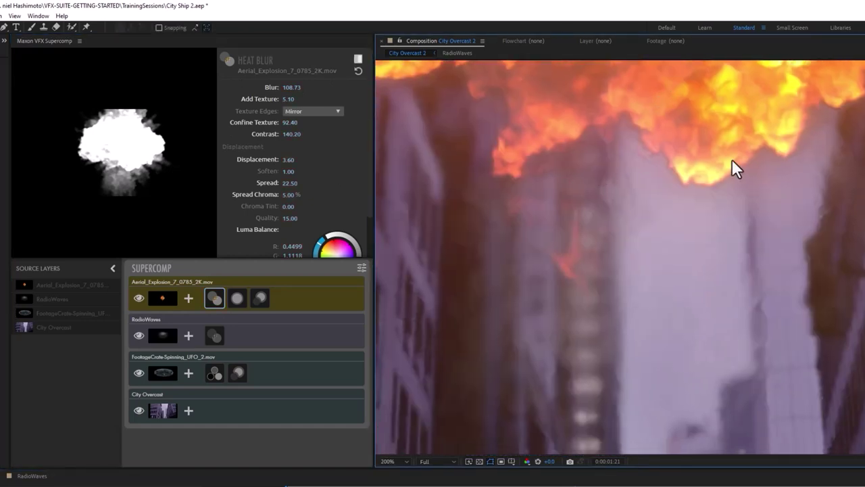
{"action": "left_click_drag", "start_coordinate": [807, 120], "coordinate": [451, 249]}
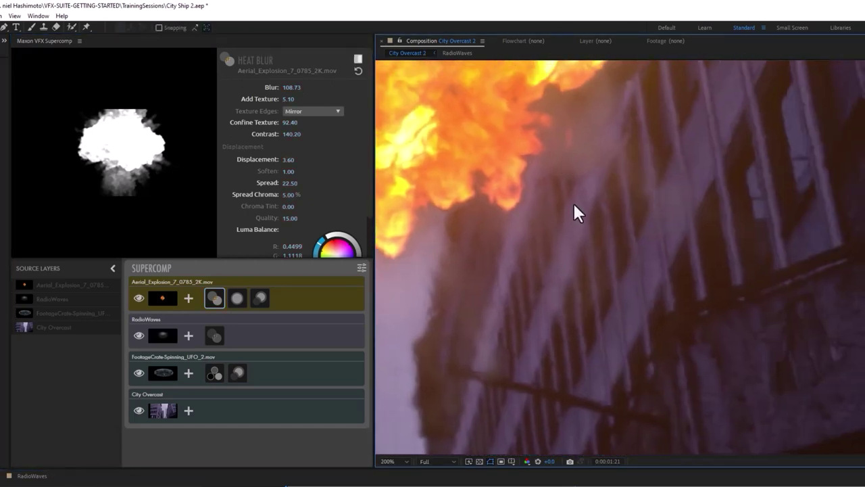
{"action": "left_click_drag", "start_coordinate": [614, 223], "coordinate": [771, 150]}
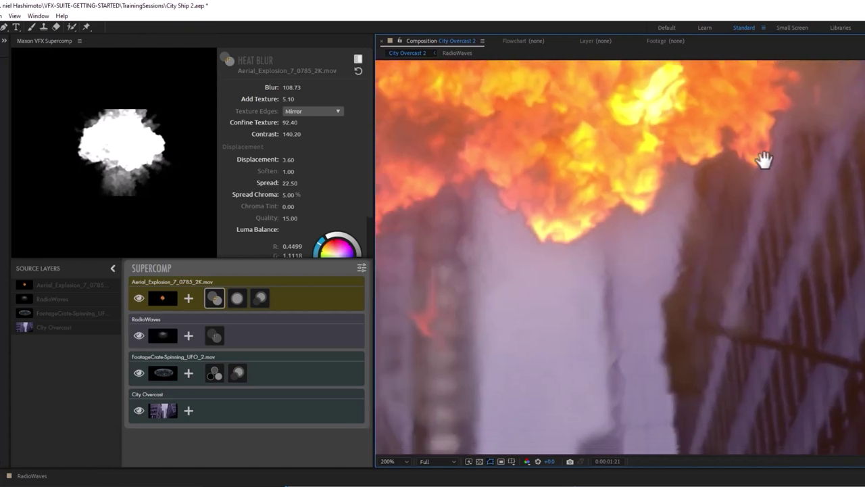
{"action": "scroll", "coordinate": [619, 245], "scroll_direction": "down", "scroll_amount": 4}
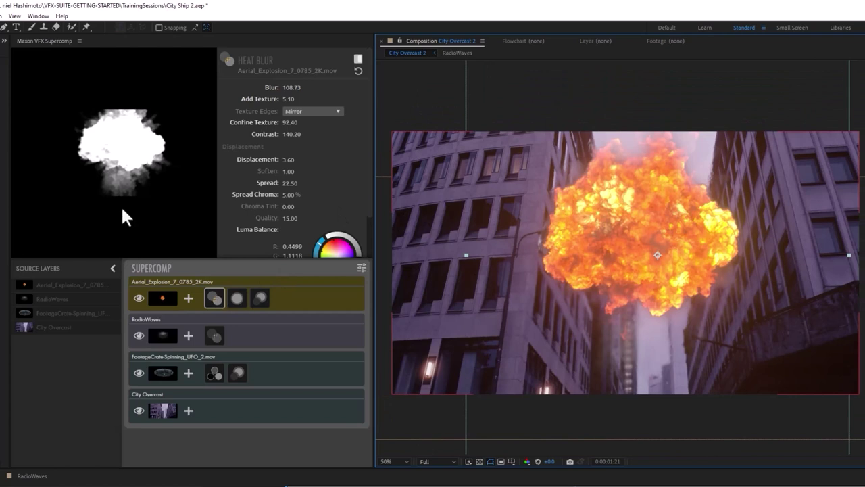
{"action": "left_click", "coordinate": [262, 299]}
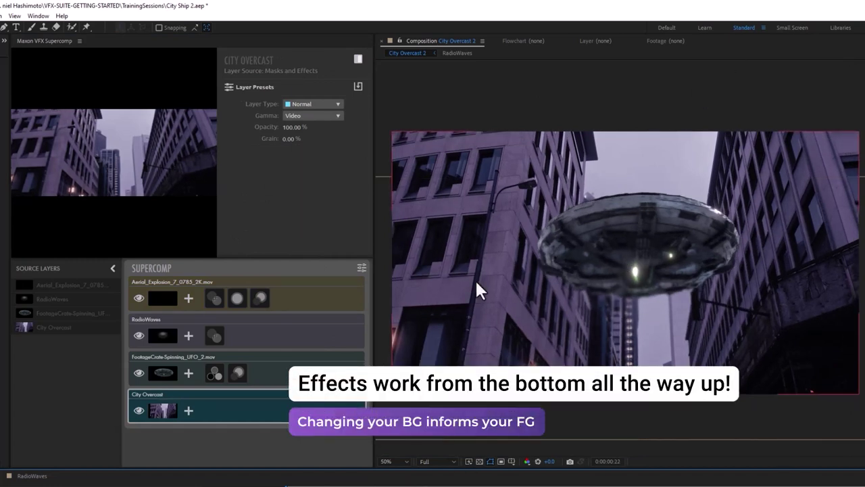
Add Optical Glow to the City Overcast background layer and set its Size to 483.80.
{"action": "left_click", "coordinate": [247, 447]}
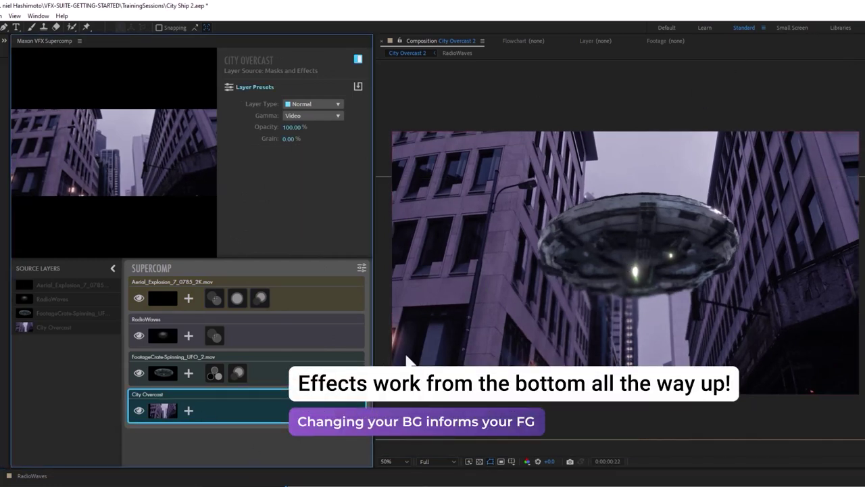
{"action": "left_click", "coordinate": [189, 410]}
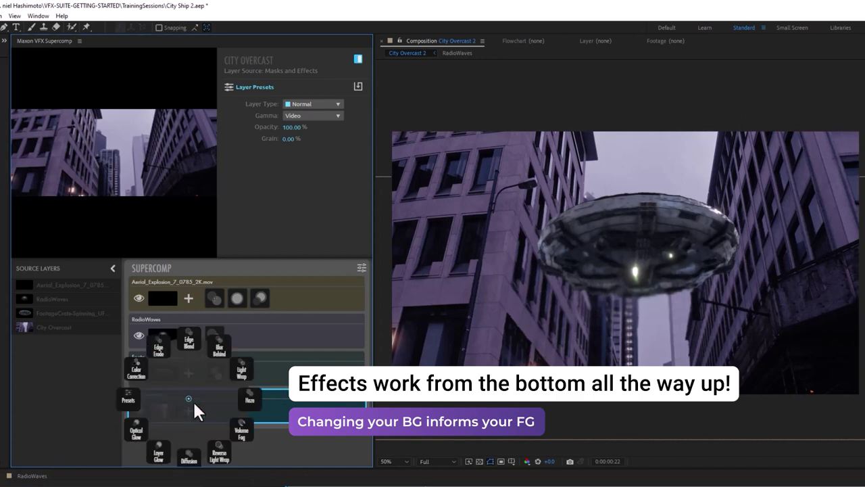
{"action": "left_click", "coordinate": [140, 426]}
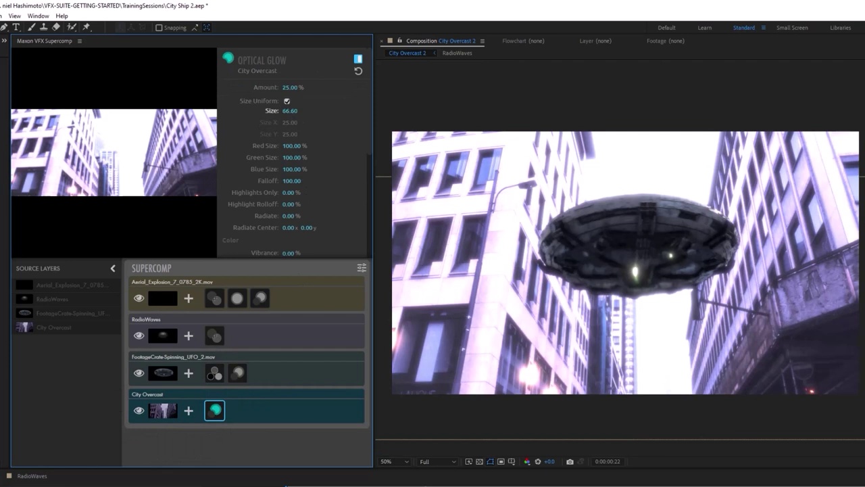
{"action": "left_click_drag", "start_coordinate": [290, 111], "coordinate": [371, 95]}
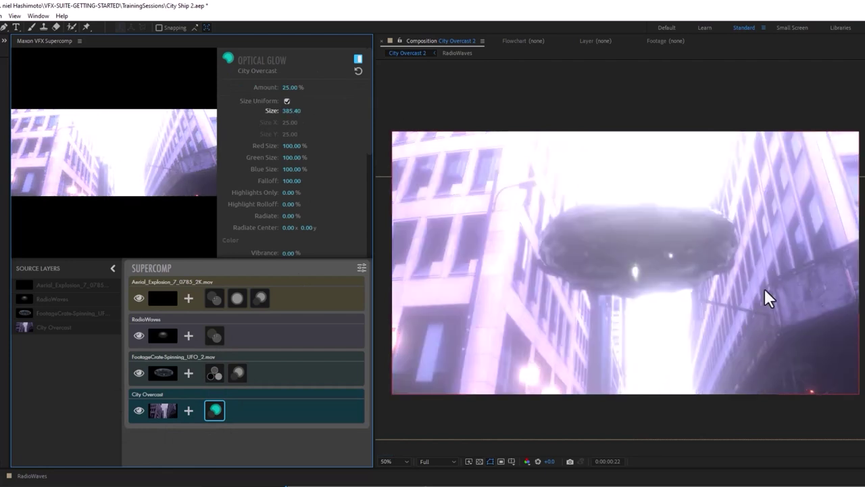
{"action": "left_click", "coordinate": [240, 414]}
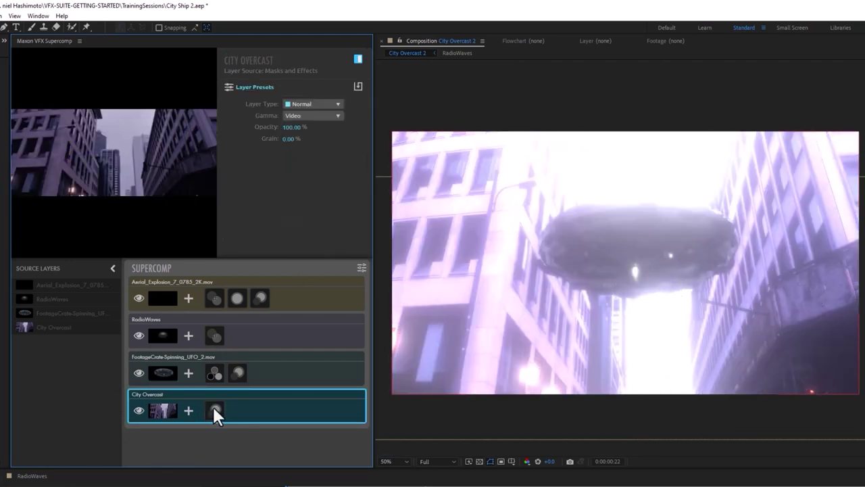
{"action": "left_click", "coordinate": [213, 407]}
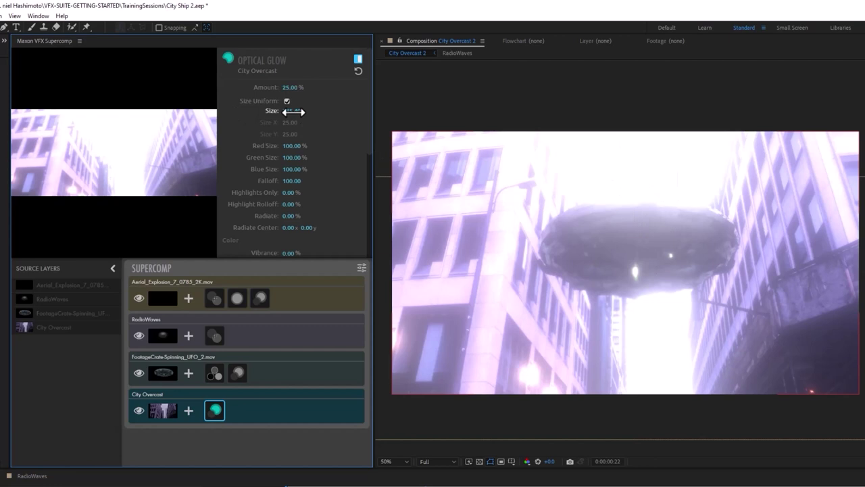
{"action": "left_click_drag", "start_coordinate": [439, 139], "coordinate": [782, 227]}
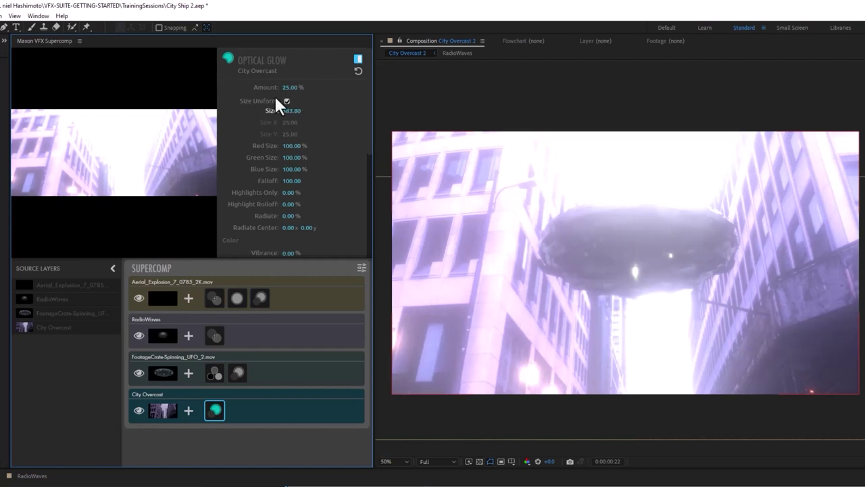
Set the City Overcast glow's Amount to 1.50% and, at frame 0:00:00:00, its Highlights Only to 34.77%.
{"action": "left_click_drag", "start_coordinate": [290, 88], "coordinate": [150, 88]}
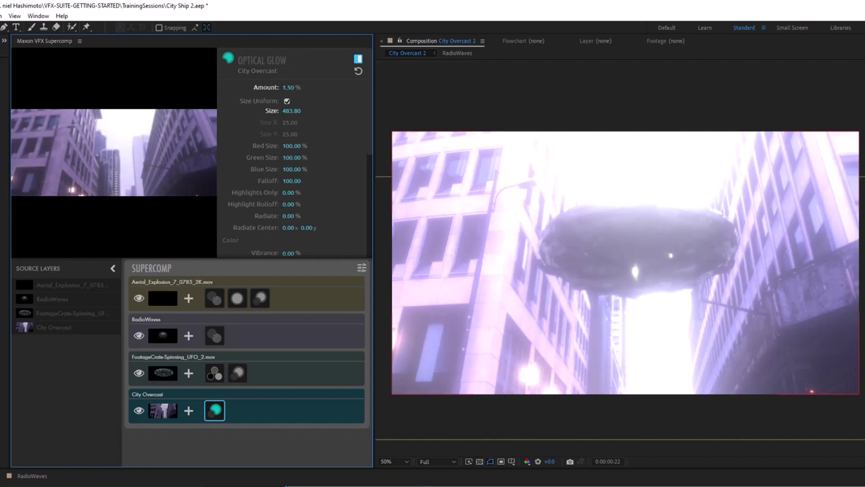
{"action": "left_click", "coordinate": [289, 88]}
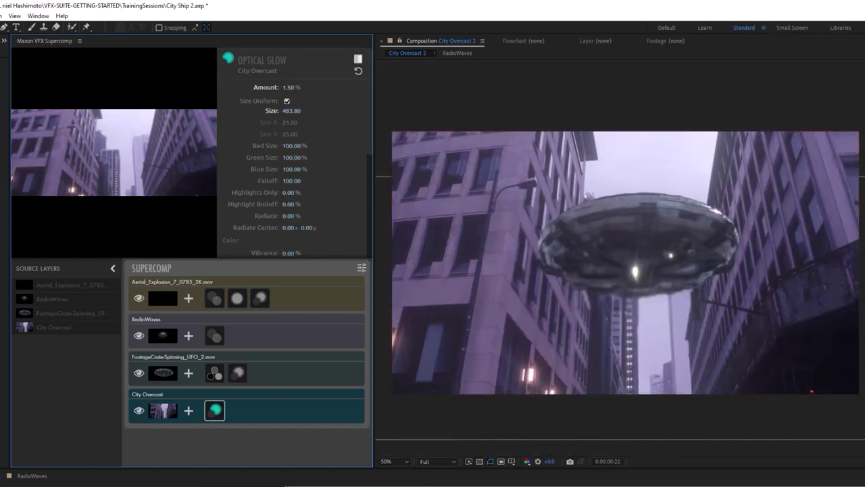
{"action": "key", "text": "shift+Page_Up"}
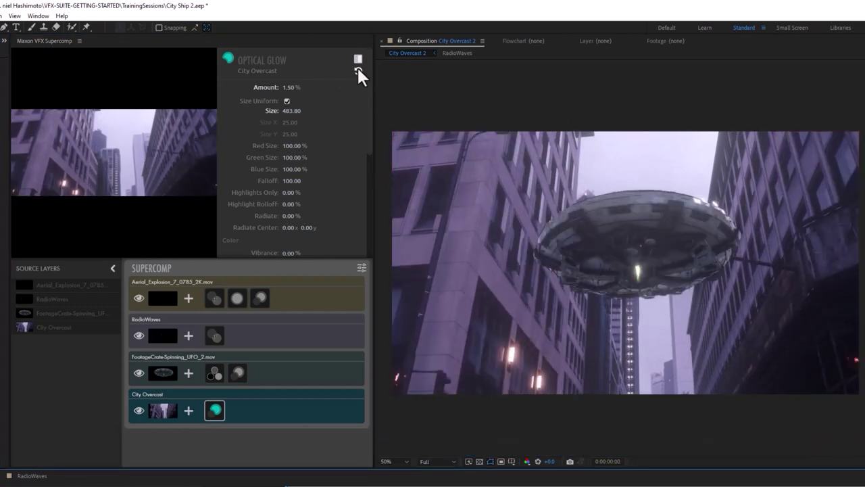
{"action": "left_click", "coordinate": [357, 61]}
{"action": "left_click", "coordinate": [357, 60]}
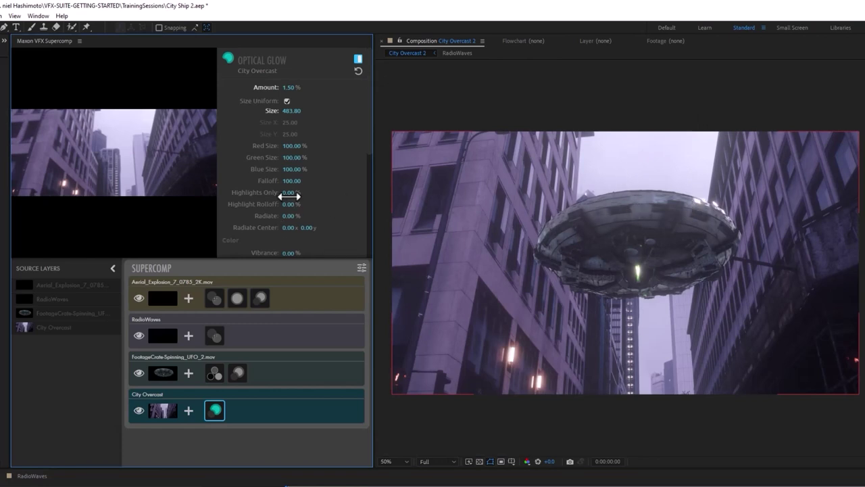
{"action": "left_click_drag", "start_coordinate": [287, 194], "coordinate": [607, 259]}
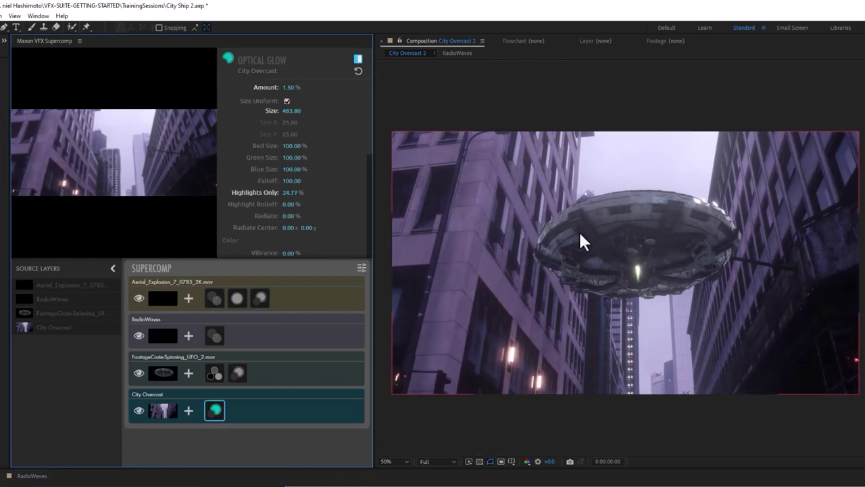
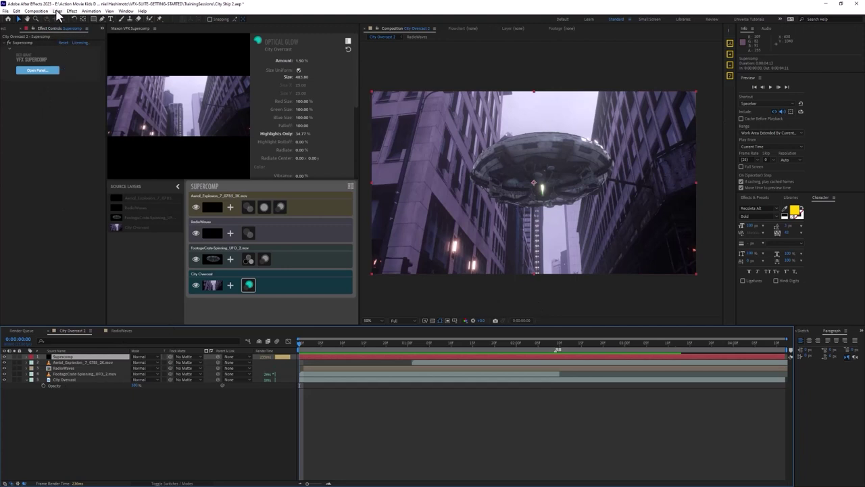
Create a new adjustment layer above the Supercomp layer and apply the Magic Bullet Looks effect to it.
{"action": "left_click", "coordinate": [58, 11]}
{"action": "mouse_move", "coordinate": [79, 22]}
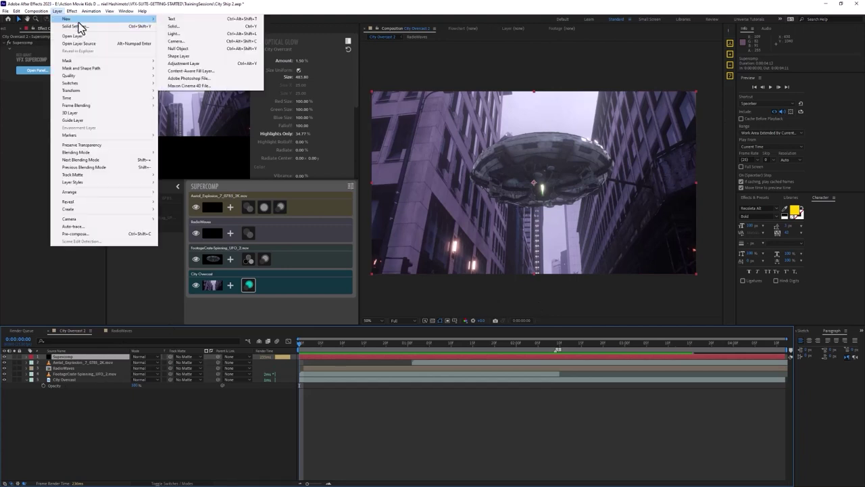
{"action": "left_click", "coordinate": [222, 62]}
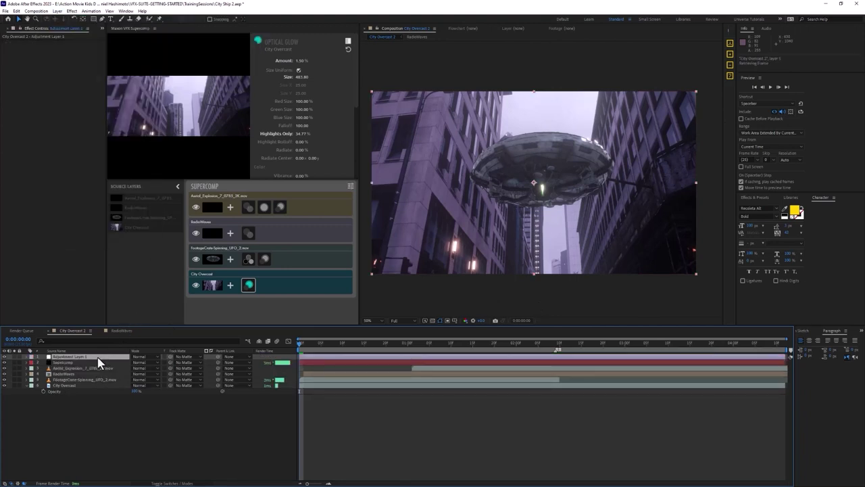
{"action": "right_click", "coordinate": [62, 191]}
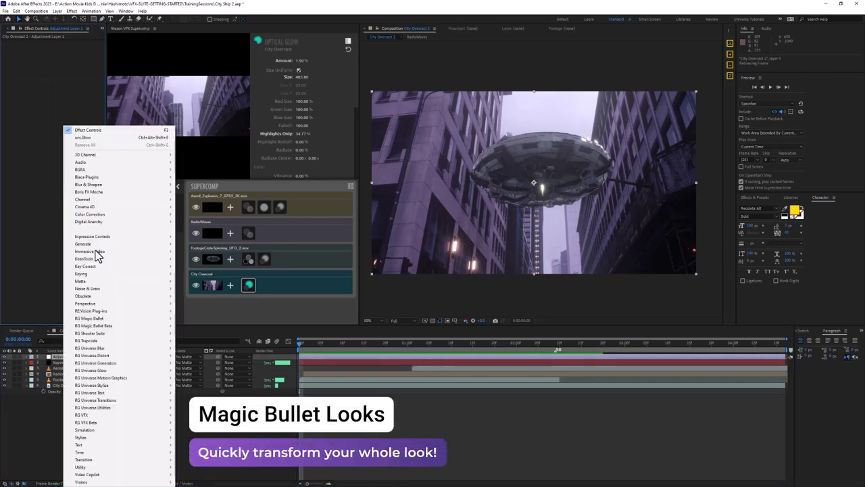
{"action": "mouse_move", "coordinate": [150, 319]}
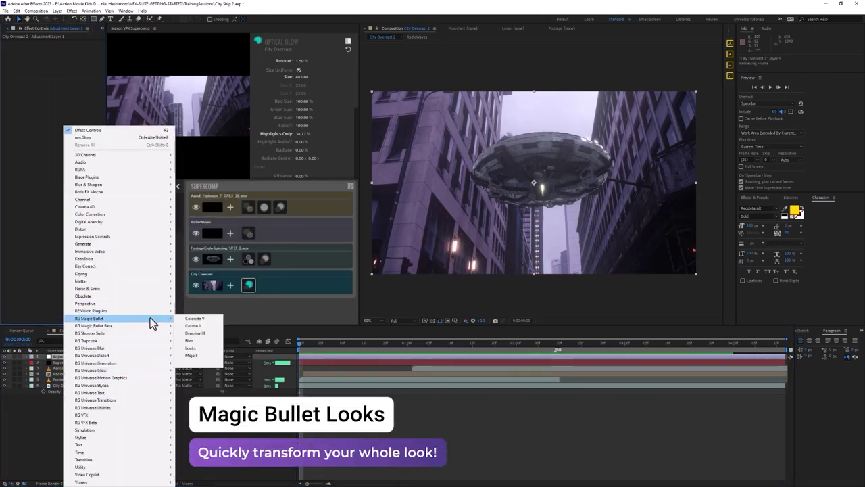
{"action": "left_click", "coordinate": [209, 349]}
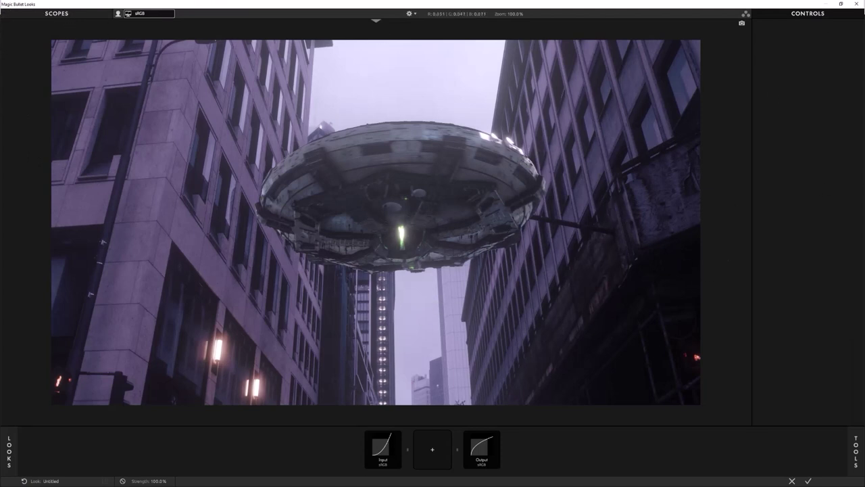
Browse the Blockbuster Cool and Blockbuster Warm looks, previewing presets such as Classic Zombies, Critical Care, Iced Wing, Neo Neue and Polaris on the shot.
{"action": "mouse_move", "coordinate": [853, 436]}
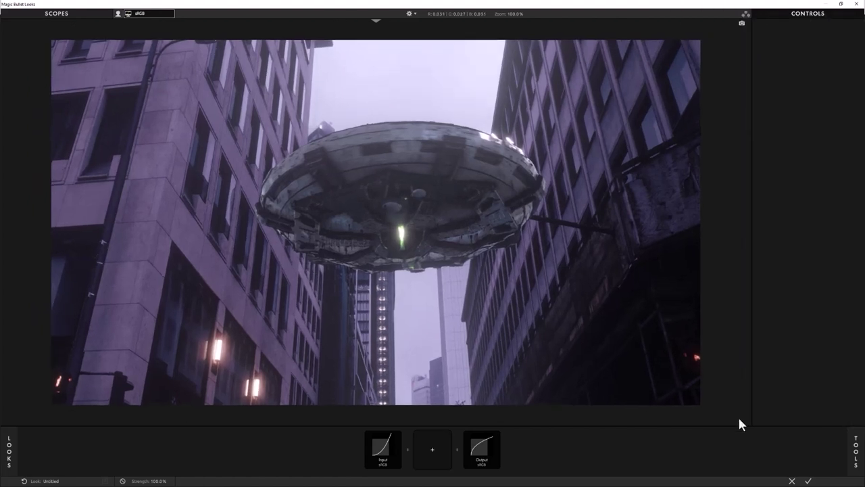
{"action": "mouse_move", "coordinate": [859, 456]}
{"action": "mouse_move", "coordinate": [8, 450]}
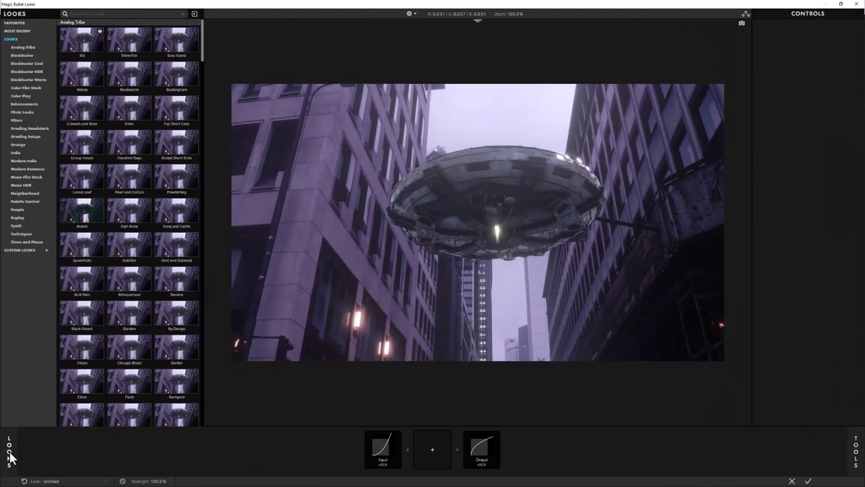
{"action": "left_click", "coordinate": [30, 64]}
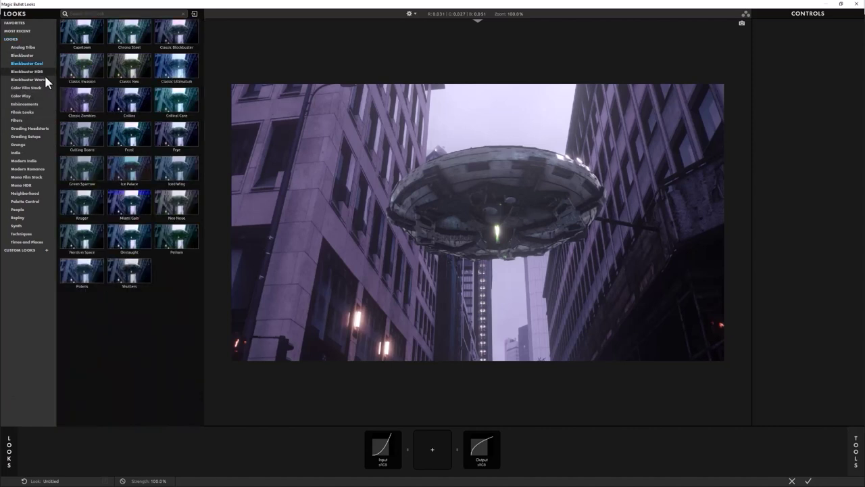
{"action": "left_click", "coordinate": [78, 103]}
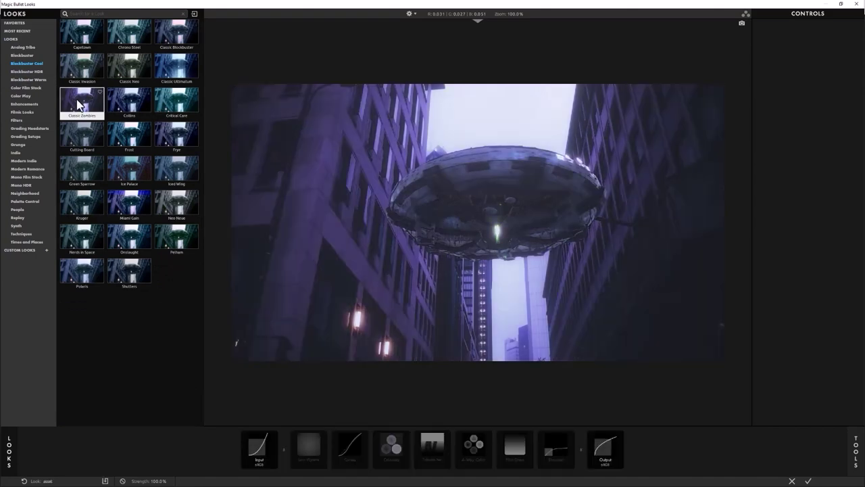
{"action": "left_click", "coordinate": [125, 103]}
{"action": "left_click", "coordinate": [192, 110]}
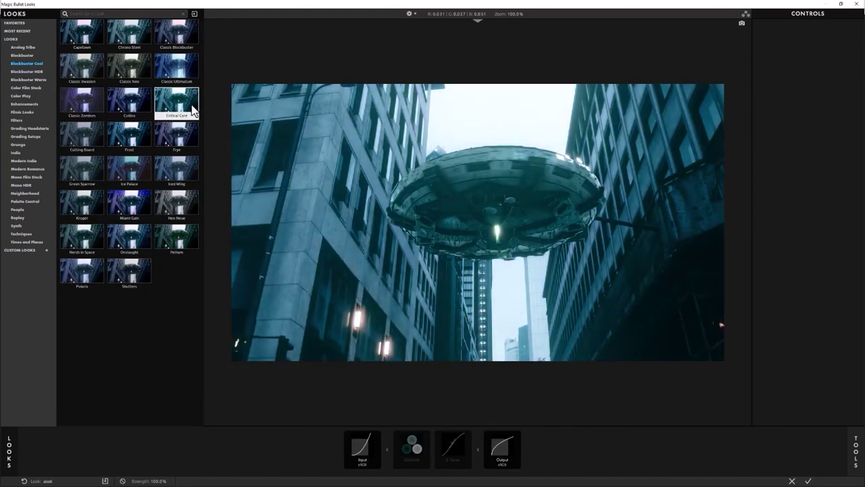
{"action": "left_click", "coordinate": [183, 147]}
{"action": "left_click", "coordinate": [182, 173]}
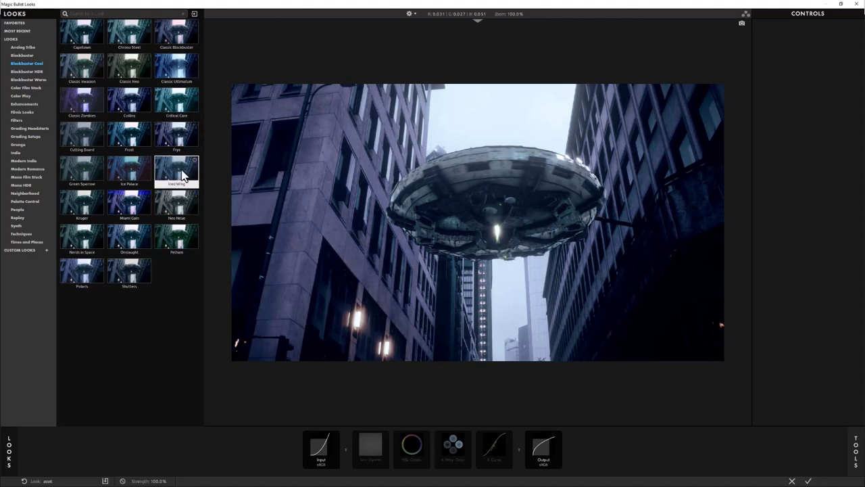
{"action": "left_click", "coordinate": [182, 205]}
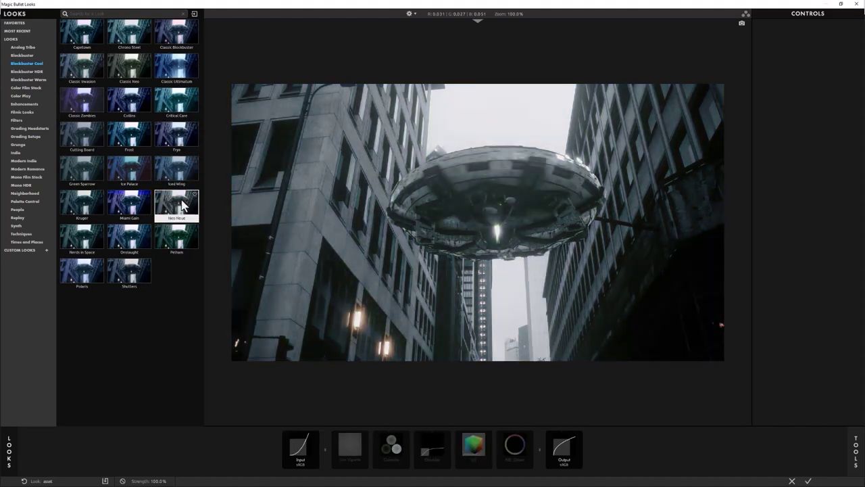
{"action": "left_click", "coordinate": [145, 240]}
{"action": "left_click", "coordinate": [95, 274]}
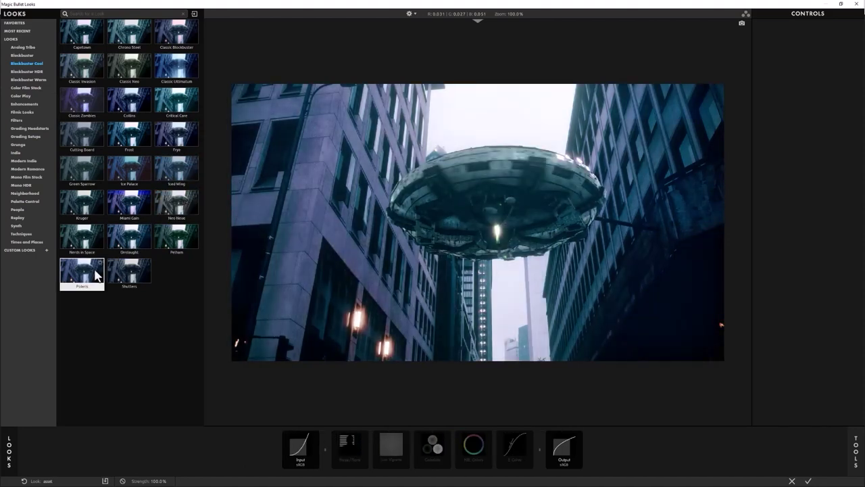
{"action": "left_click", "coordinate": [25, 80]}
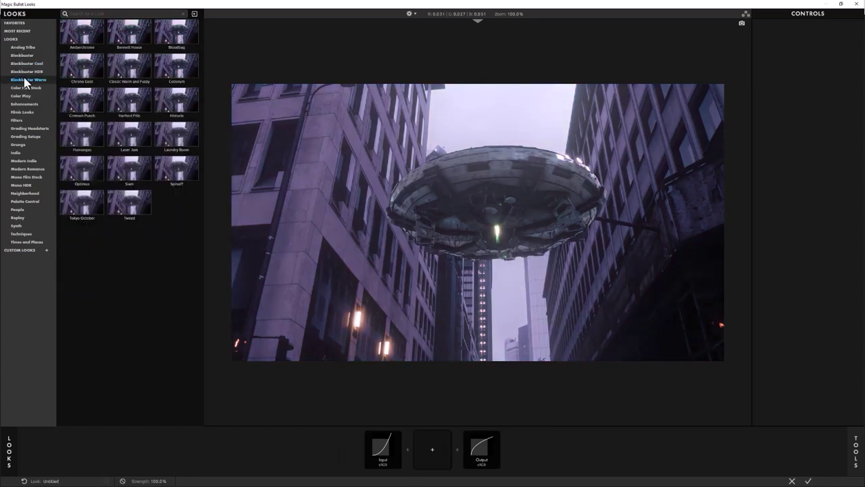
{"action": "left_click", "coordinate": [179, 111]}
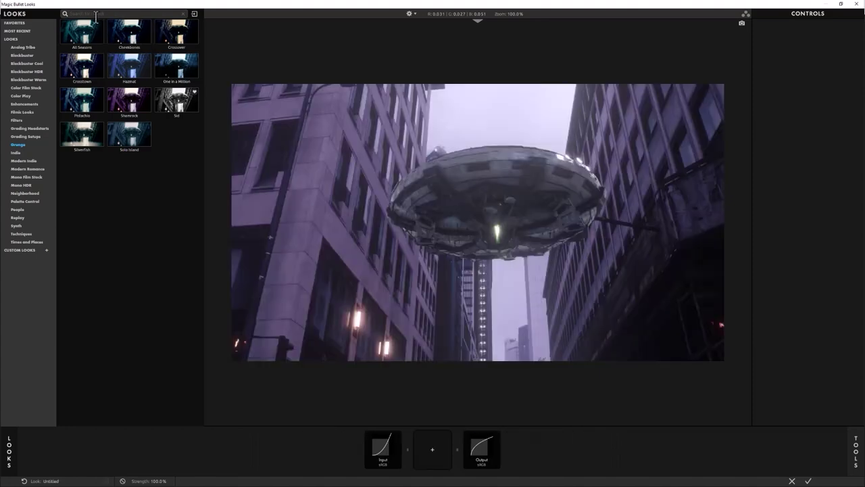
Search the looks library for "matrix" and preview the Classic Neo and Neo Neue looks on the shot.
{"action": "left_click", "coordinate": [96, 14]}
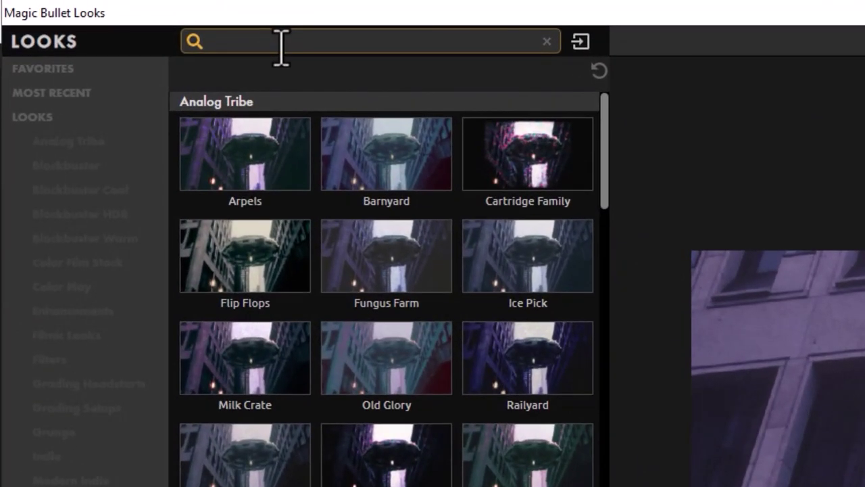
{"action": "type", "text": "mat"}
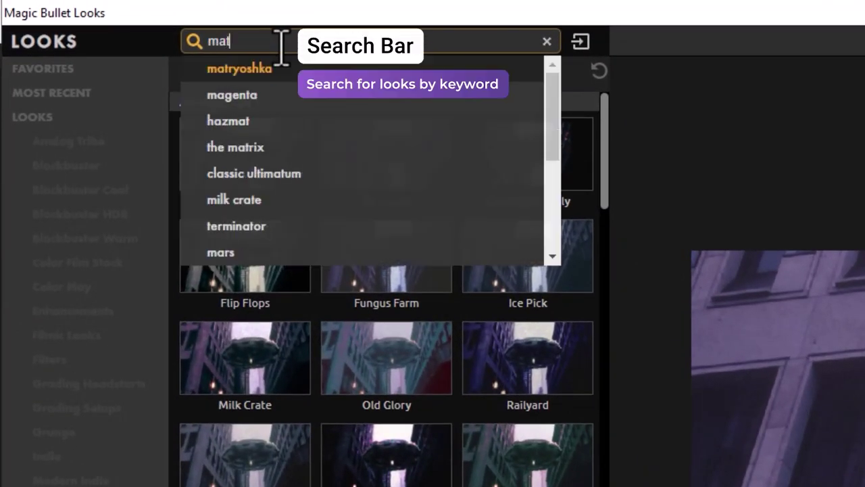
{"action": "type", "text": "rix"}
{"action": "key", "text": "Return"}
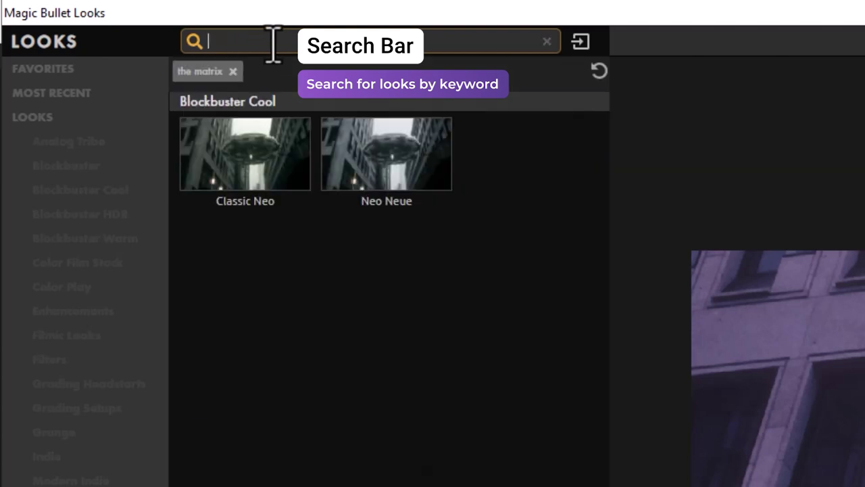
{"action": "left_click", "coordinate": [264, 162]}
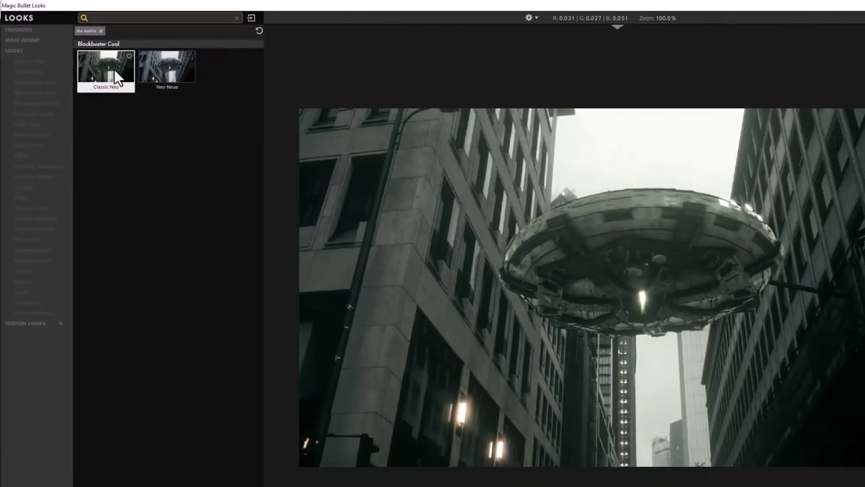
{"action": "left_click", "coordinate": [415, 164]}
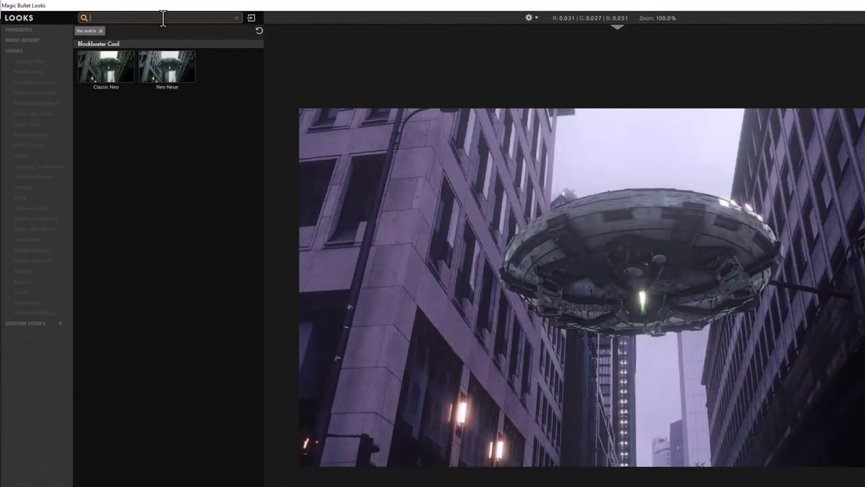
Replace the looks search with "gritty" and preview matching looks such as Cartridge Family, Laser Jam, Cheekbones, Shamrock and Sid.
{"action": "key", "text": "BackSpace"}
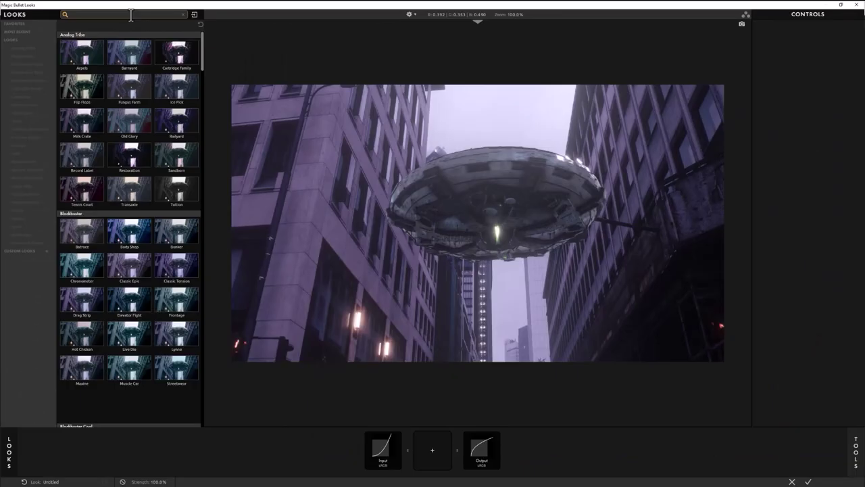
{"action": "type", "text": "gritty"}
{"action": "key", "text": "Return"}
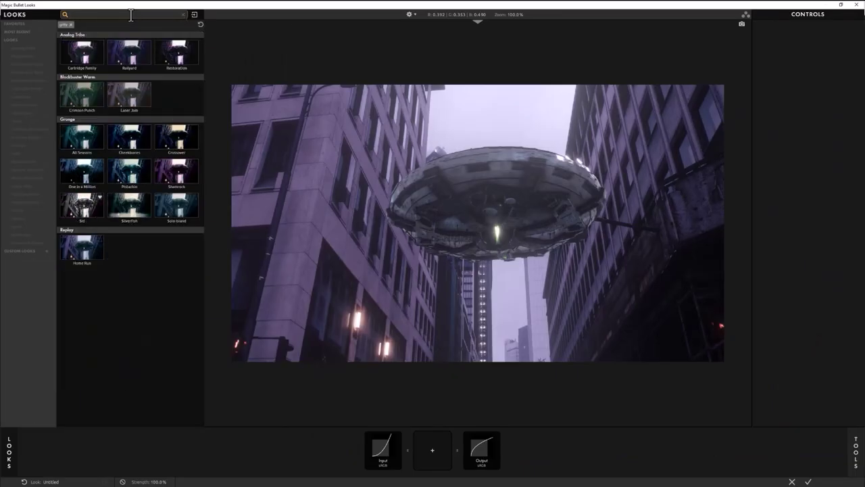
{"action": "left_click", "coordinate": [79, 61]}
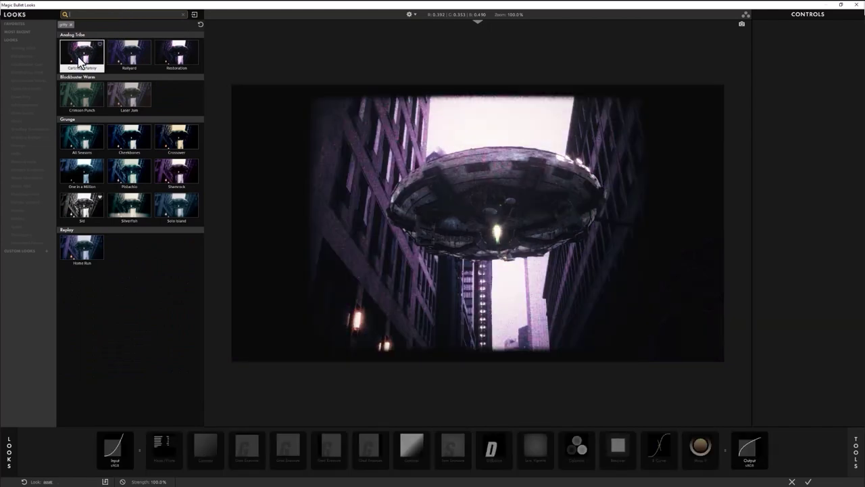
{"action": "left_click", "coordinate": [128, 56]}
{"action": "left_click", "coordinate": [189, 64]}
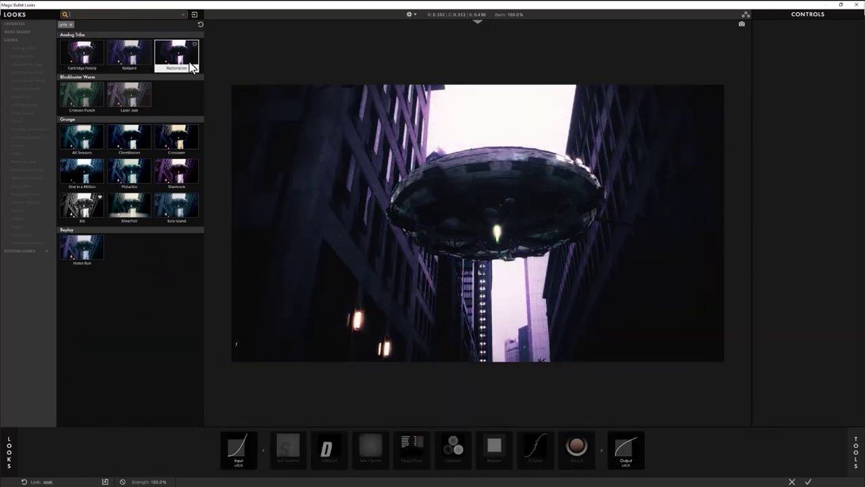
{"action": "left_click", "coordinate": [132, 102]}
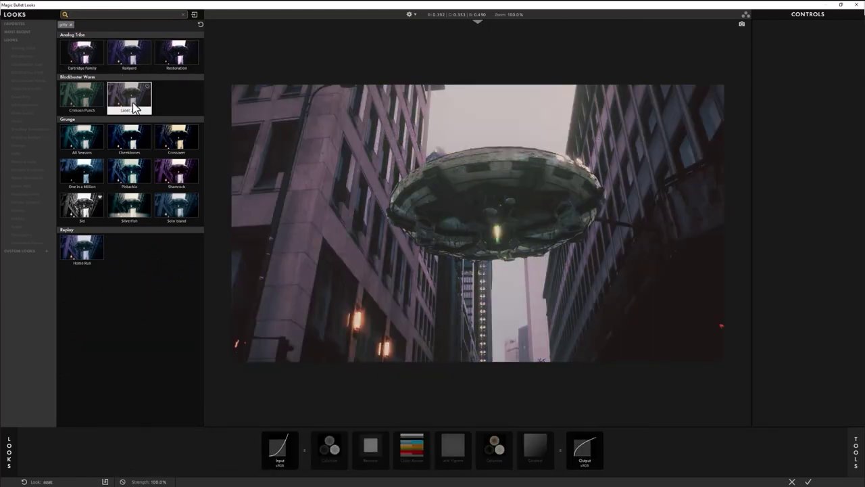
{"action": "left_click", "coordinate": [99, 110]}
{"action": "left_click", "coordinate": [83, 139]}
{"action": "left_click", "coordinate": [123, 148]}
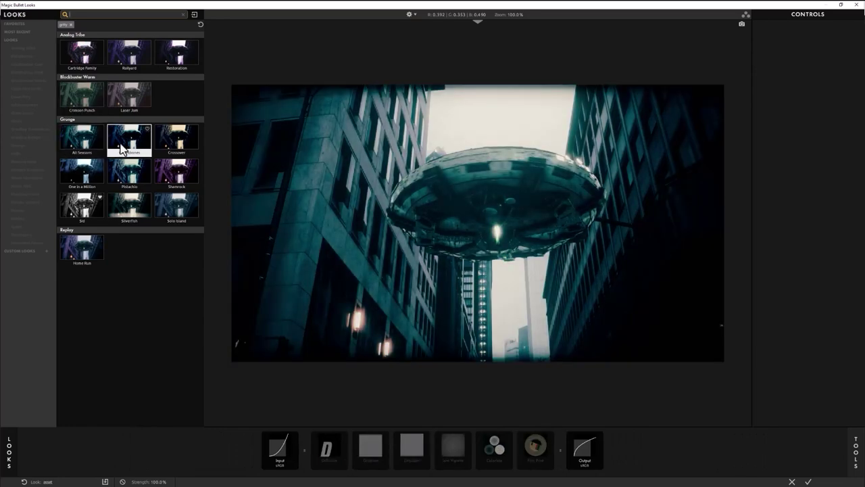
{"action": "left_click", "coordinate": [173, 145]}
{"action": "left_click", "coordinate": [172, 174]}
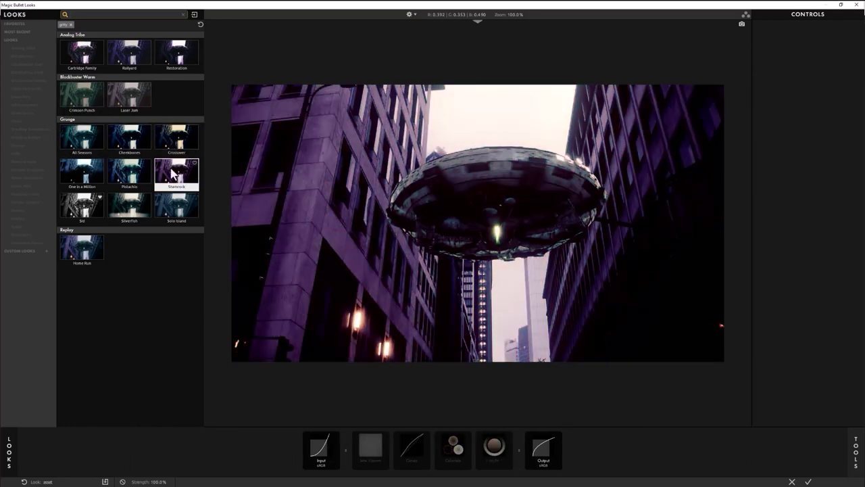
{"action": "left_click", "coordinate": [142, 214]}
{"action": "left_click", "coordinate": [81, 206]}
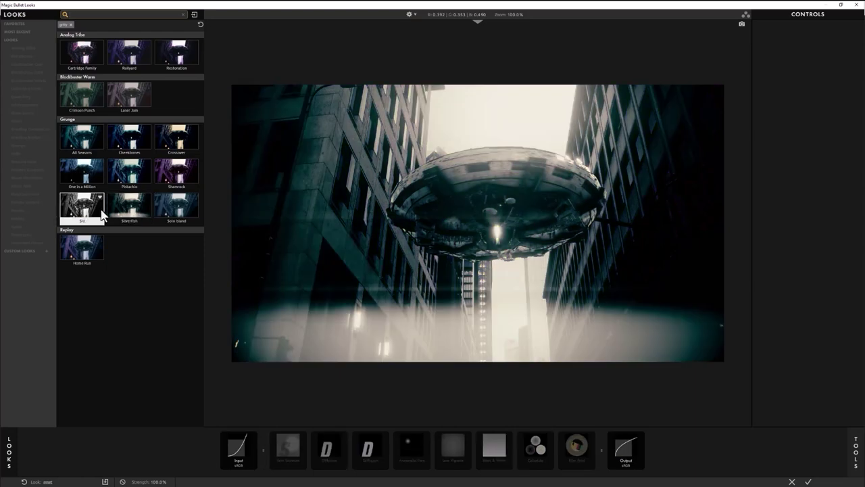
Apply the Restoration look to the adjustment layer, set the Looks effect's Strength to 49.0% and play back the graded shot.
{"action": "left_click", "coordinate": [83, 55]}
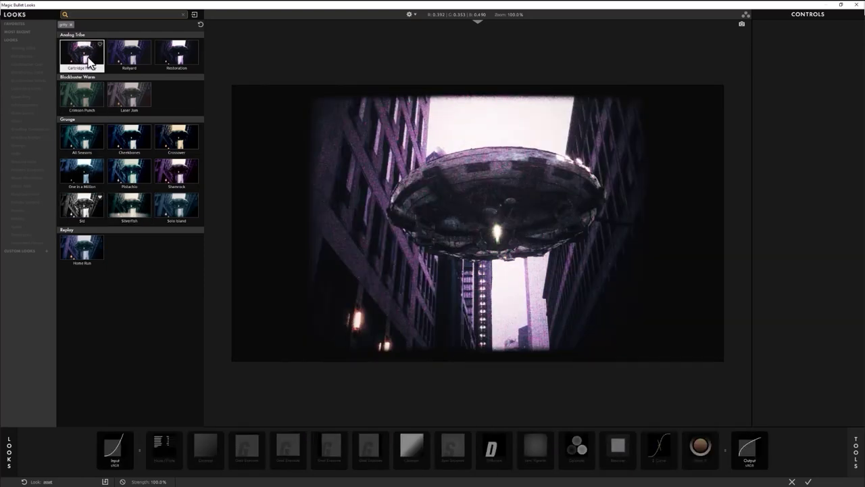
{"action": "left_click", "coordinate": [128, 56]}
{"action": "left_click", "coordinate": [177, 58]}
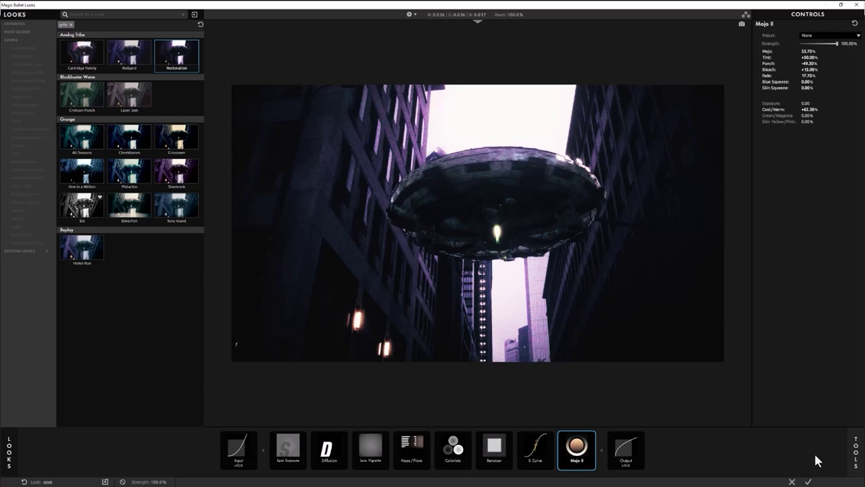
{"action": "left_click", "coordinate": [808, 481]}
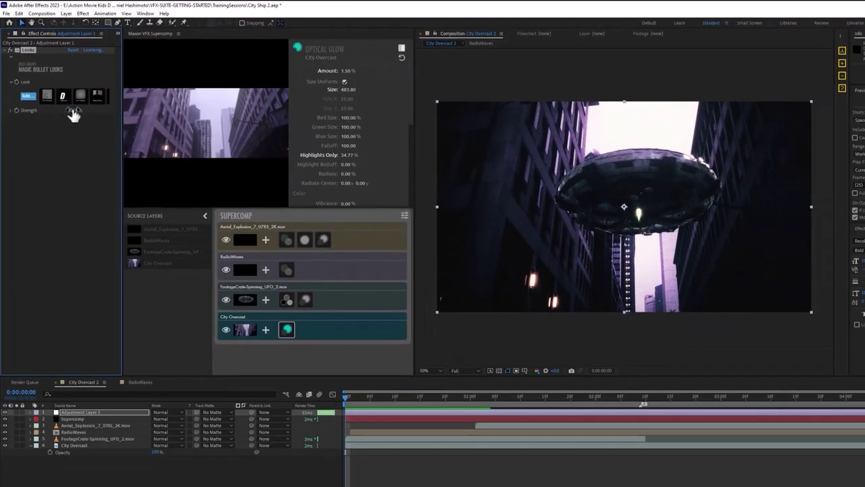
{"action": "left_click_drag", "start_coordinate": [73, 112], "coordinate": [30, 150]}
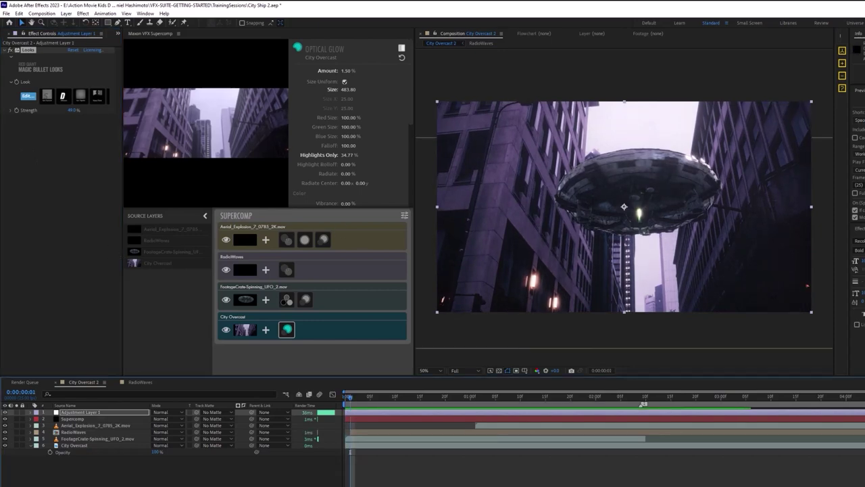
{"action": "key", "text": "space"}
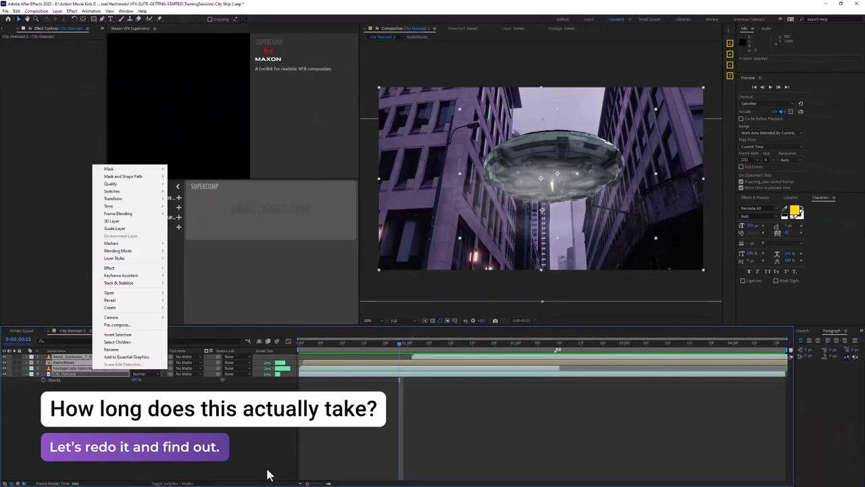
Select all four layers of the ungraded City Overcast 2 composition and apply the Supercomp effect to them.
{"action": "left_click", "coordinate": [269, 474]}
{"action": "key", "text": "ctrl+a"}
{"action": "right_click", "coordinate": [78, 363]}
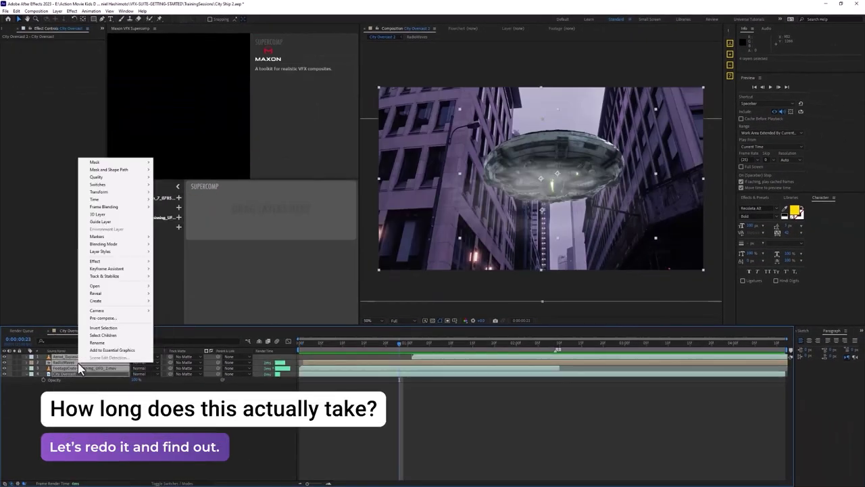
{"action": "mouse_move", "coordinate": [108, 264]}
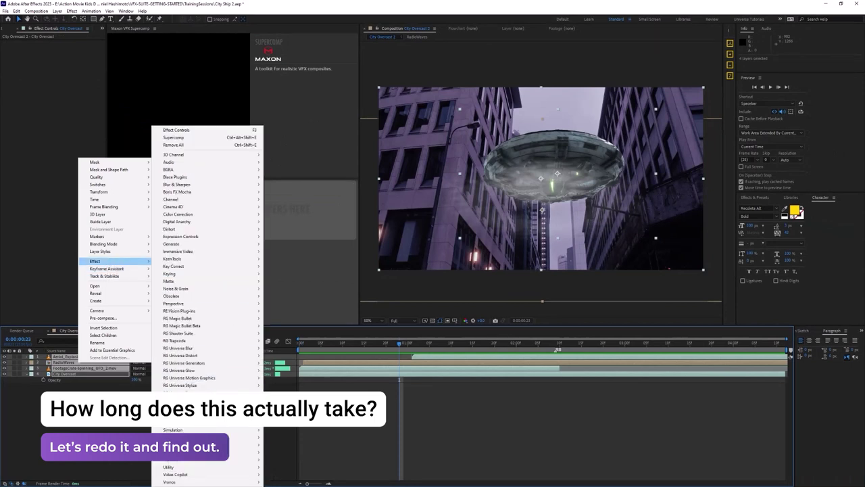
{"action": "left_click", "coordinate": [325, 418]}
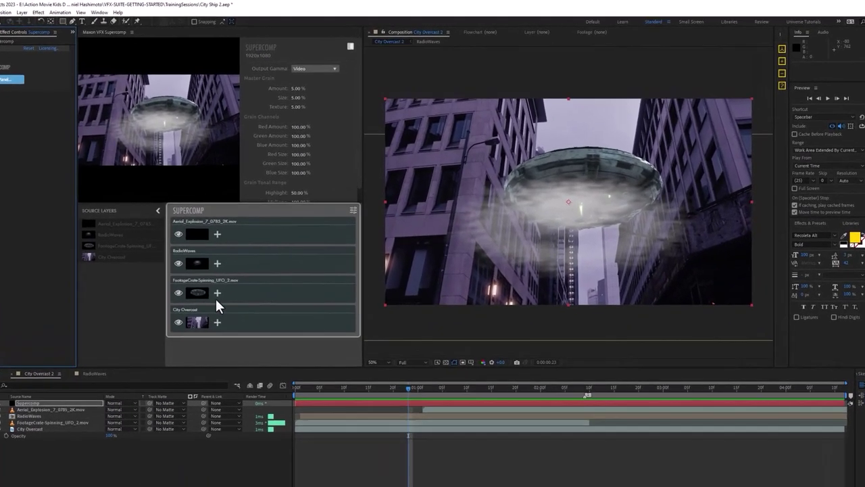
Add Color Correction to the FootageCrate-Spinning_UFO_2.mov layer in Supercomp and match its colors to the background.
{"action": "left_click", "coordinate": [294, 296]}
{"action": "left_click", "coordinate": [217, 293]}
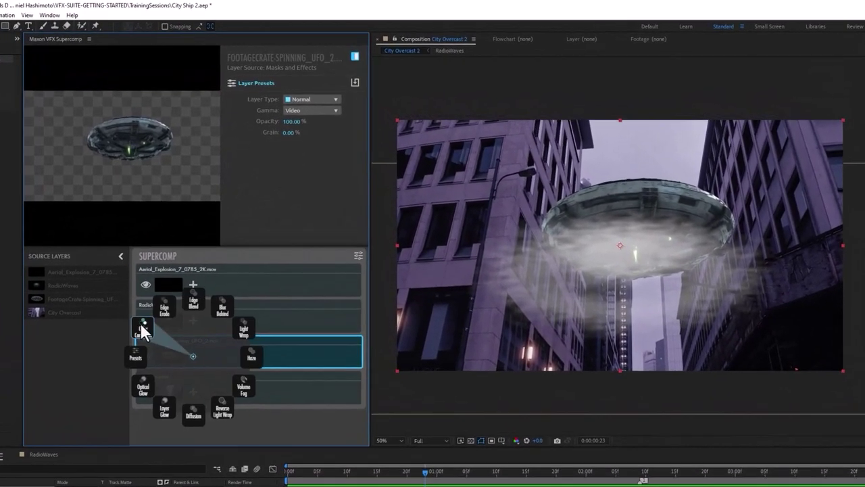
{"action": "left_click", "coordinate": [142, 329]}
{"action": "left_click", "coordinate": [292, 113]}
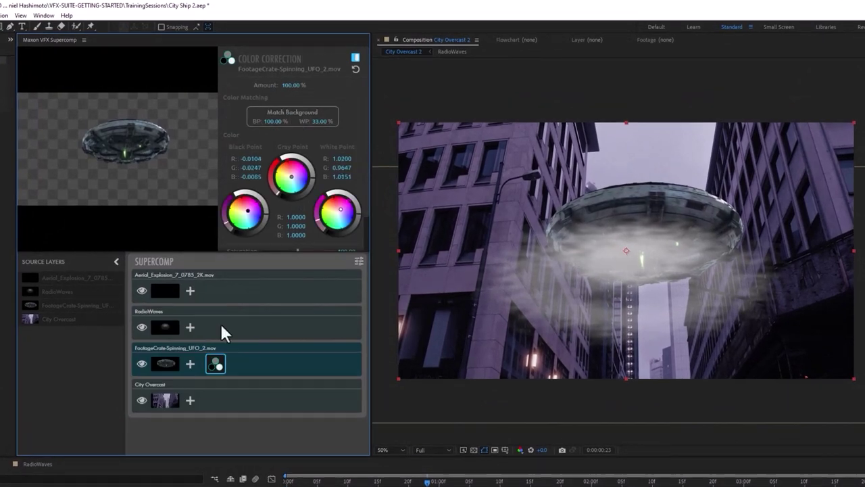
Add Optical Glow to the FootageCrate-Spinning_UFO_2.mov layer in Supercomp and set its Highlights Only to 98%.
{"action": "left_click", "coordinate": [192, 358]}
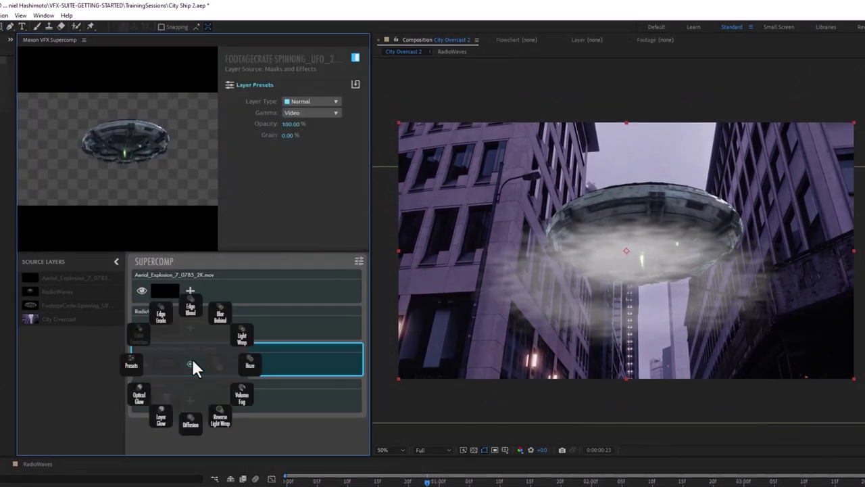
{"action": "left_click", "coordinate": [139, 399]}
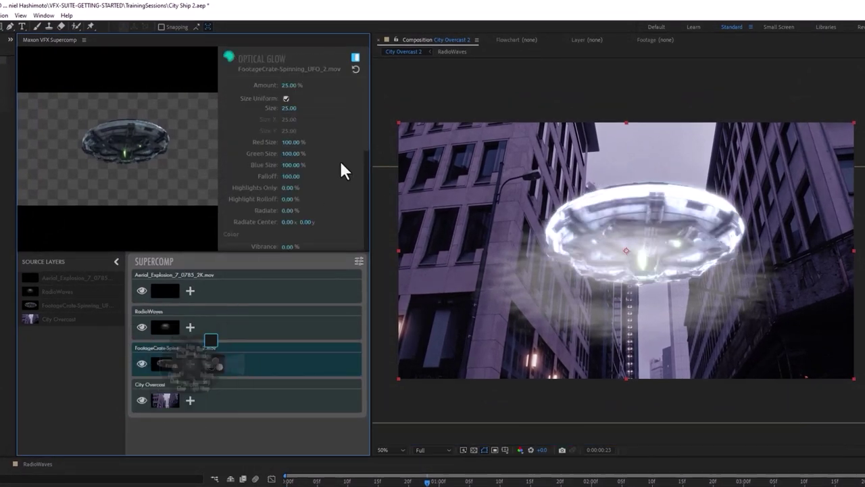
{"action": "left_click", "coordinate": [287, 188]}
{"action": "type", "text": "90"}
{"action": "key", "text": "Return"}
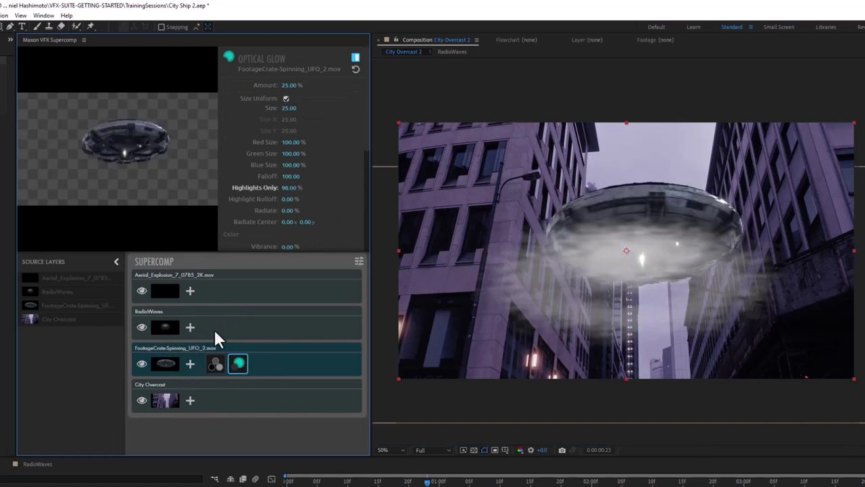
{"action": "left_click", "coordinate": [242, 363]}
Change the layer type of the RadioWaves layer in Supercomp to Adjustment.
{"action": "left_click", "coordinate": [244, 326]}
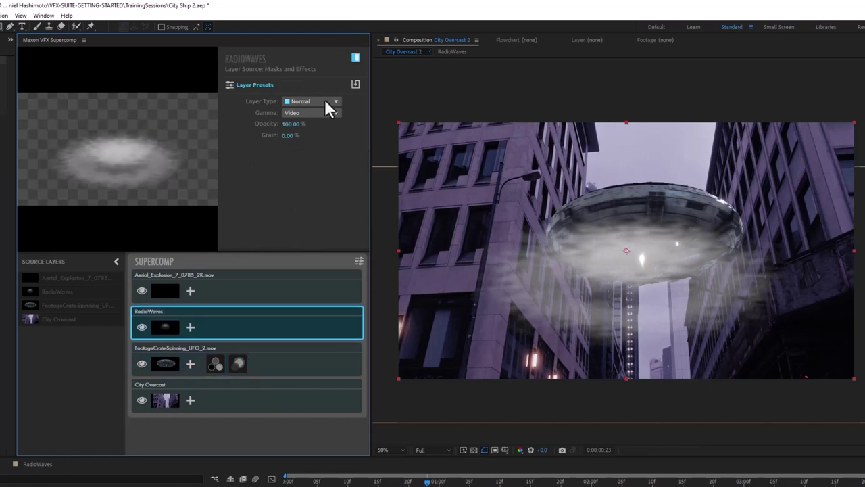
{"action": "left_click", "coordinate": [325, 100]}
{"action": "left_click", "coordinate": [311, 162]}
{"action": "left_click", "coordinate": [333, 102]}
{"action": "left_click", "coordinate": [318, 131]}
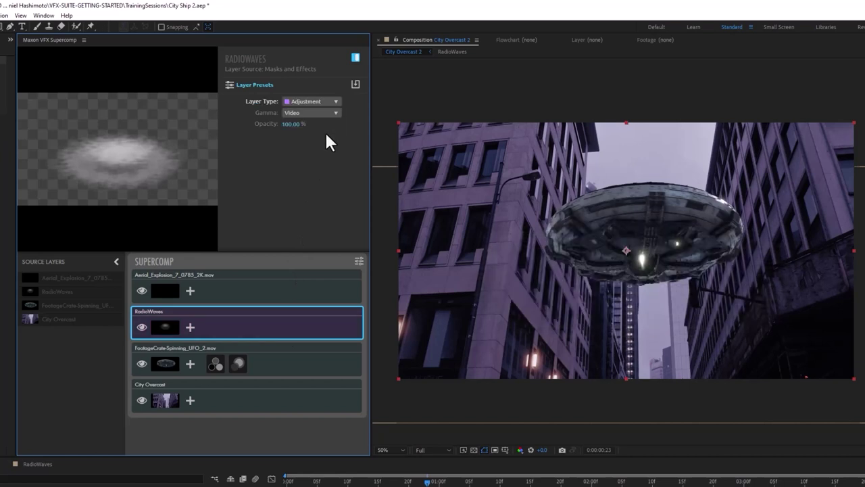
Add Heat Blur to the RadioWaves layer and adjust its settings to distort the area beneath the UFO.
{"action": "left_click", "coordinate": [190, 327]}
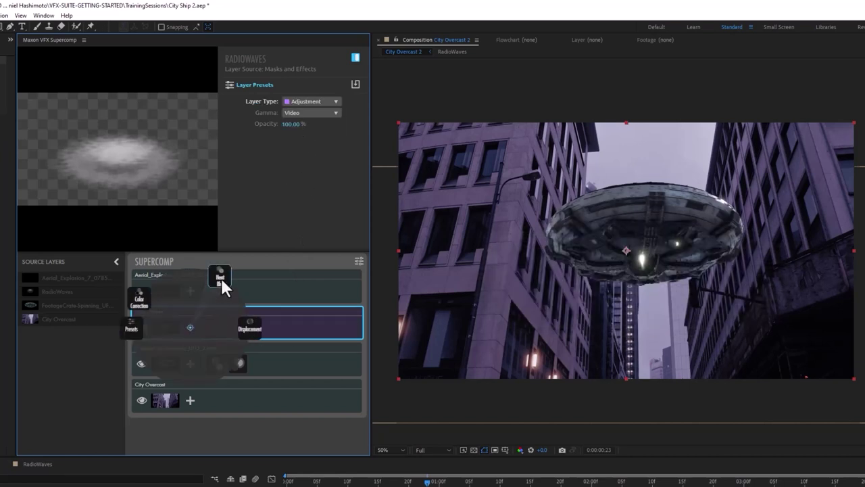
{"action": "left_click", "coordinate": [221, 277]}
{"action": "left_click_drag", "start_coordinate": [287, 87], "coordinate": [301, 96]}
{"action": "left_click_drag", "start_coordinate": [288, 155], "coordinate": [292, 156]}
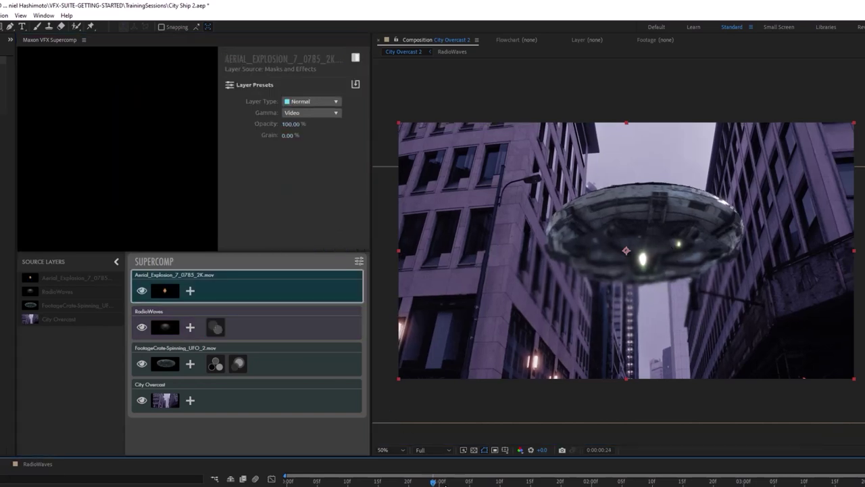
At frame 0:00:01:17, set the Aerial_Explosion_7_0785_2K.mov layer type to Additive and apply the Big Fire pyrotechnics preset to it.
{"action": "left_click_drag", "start_coordinate": [433, 481], "coordinate": [543, 481]}
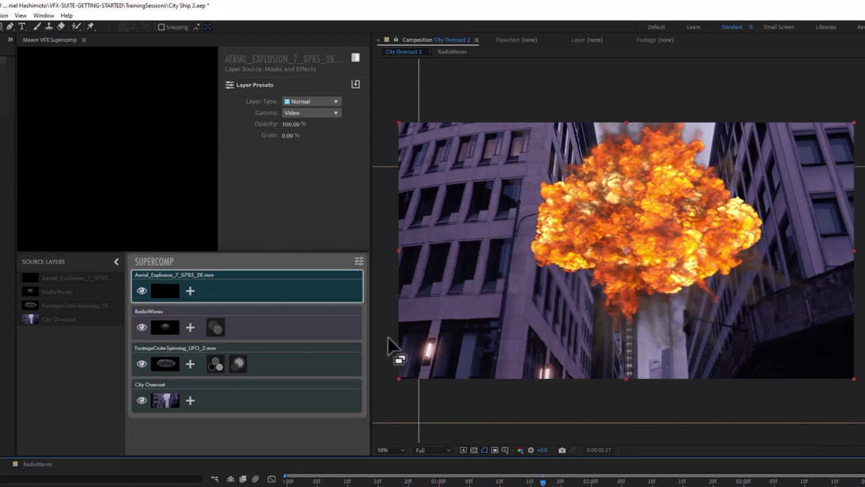
{"action": "left_click", "coordinate": [321, 102]}
{"action": "left_click", "coordinate": [319, 124]}
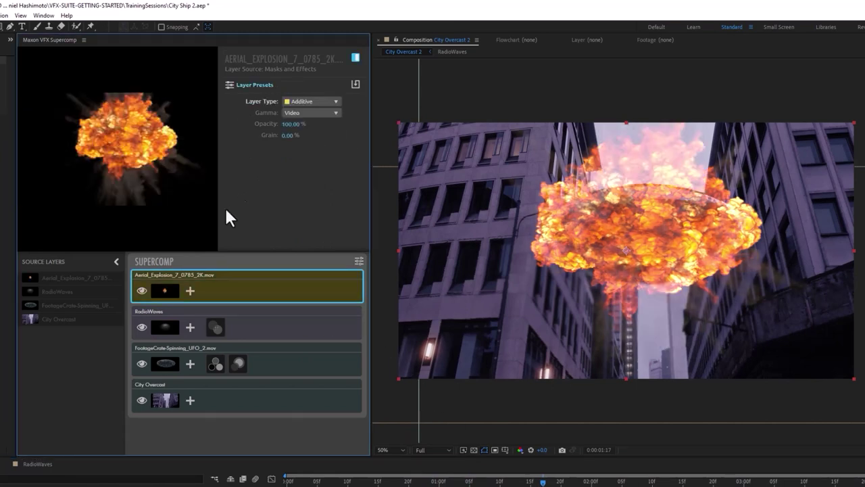
{"action": "left_click", "coordinate": [192, 291]}
{"action": "left_click", "coordinate": [137, 287]}
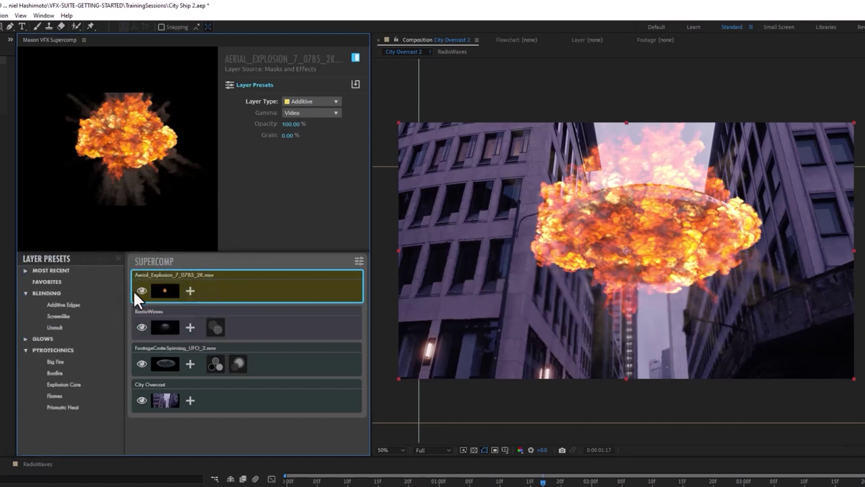
{"action": "left_click", "coordinate": [65, 361]}
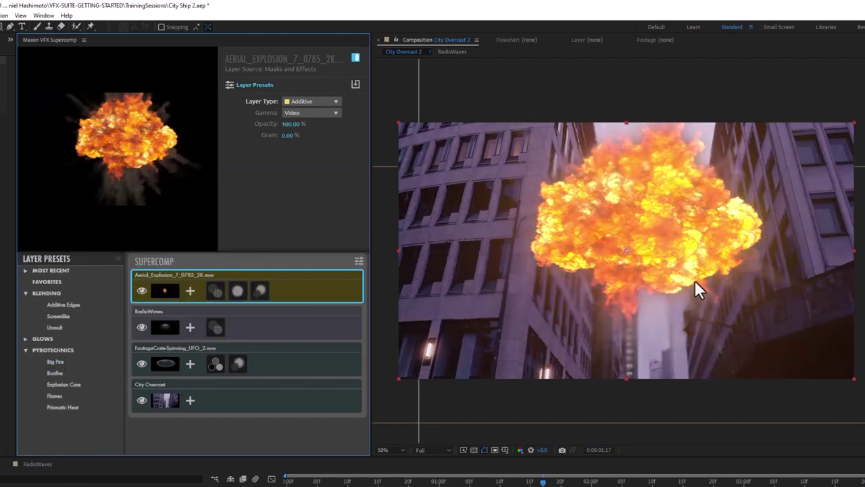
At frame 0:00:00:14, add Optical Glow to the City Overcast layer with Amount 3.00% and Size 210.62, and raise its Highlights Only.
{"action": "left_click_drag", "start_coordinate": [542, 481], "coordinate": [353, 482]}
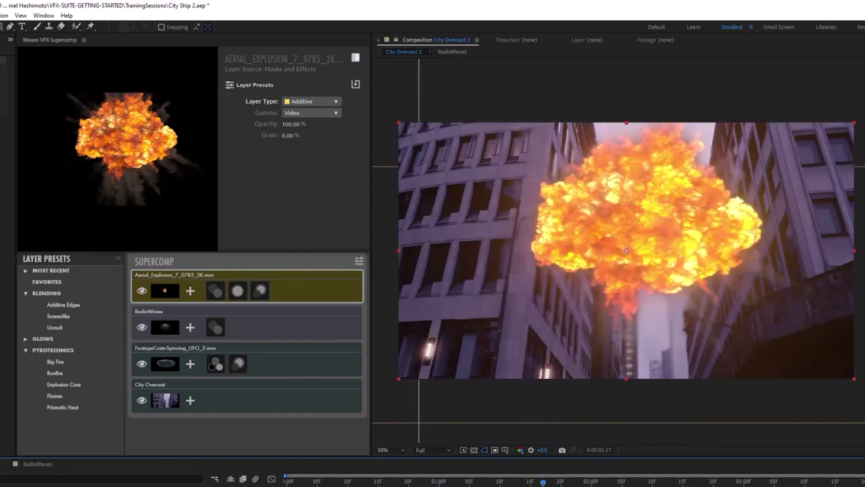
{"action": "left_click", "coordinate": [190, 400]}
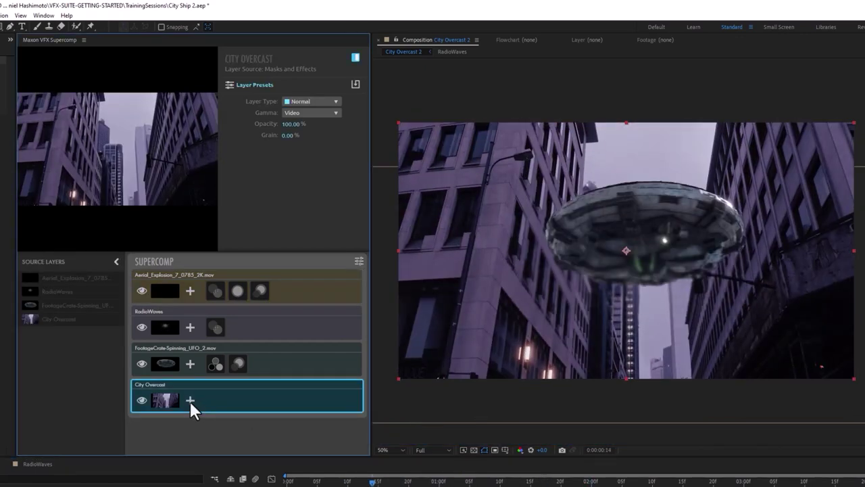
{"action": "left_click", "coordinate": [139, 419]}
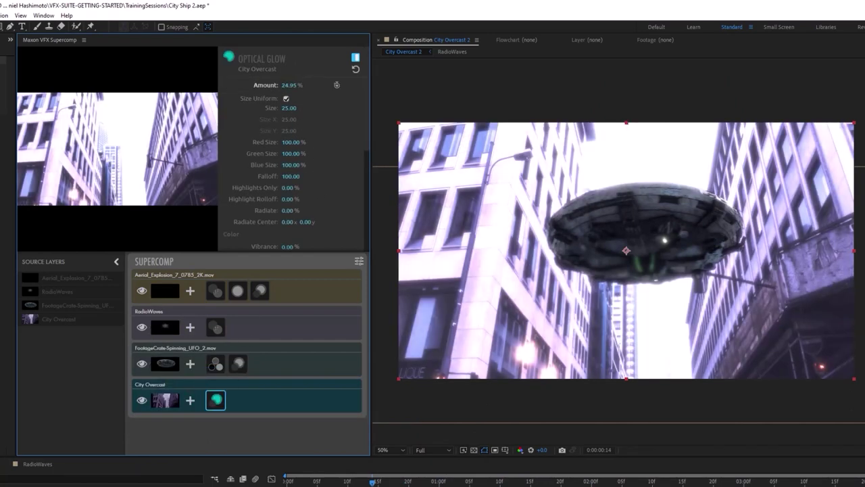
{"action": "left_click_drag", "start_coordinate": [286, 108], "coordinate": [311, 109]}
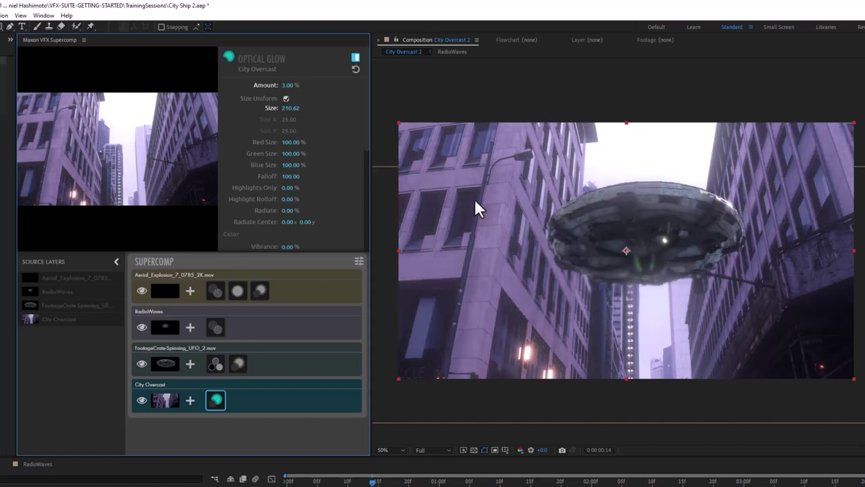
{"action": "left_click_drag", "start_coordinate": [296, 187], "coordinate": [310, 186]}
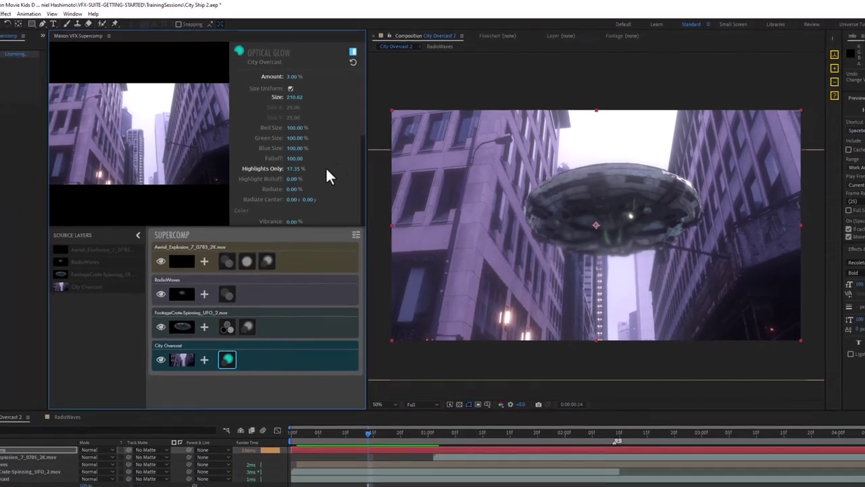
{"action": "left_click_drag", "start_coordinate": [327, 168], "coordinate": [585, 369]}
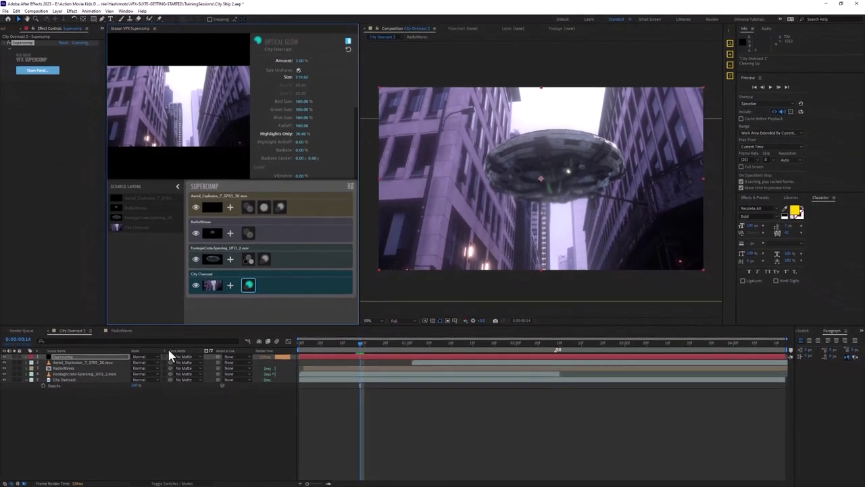
Create a new adjustment layer above the Supercomp layer and apply the Looks effect to it.
{"action": "left_click", "coordinate": [56, 10]}
{"action": "mouse_move", "coordinate": [67, 22]}
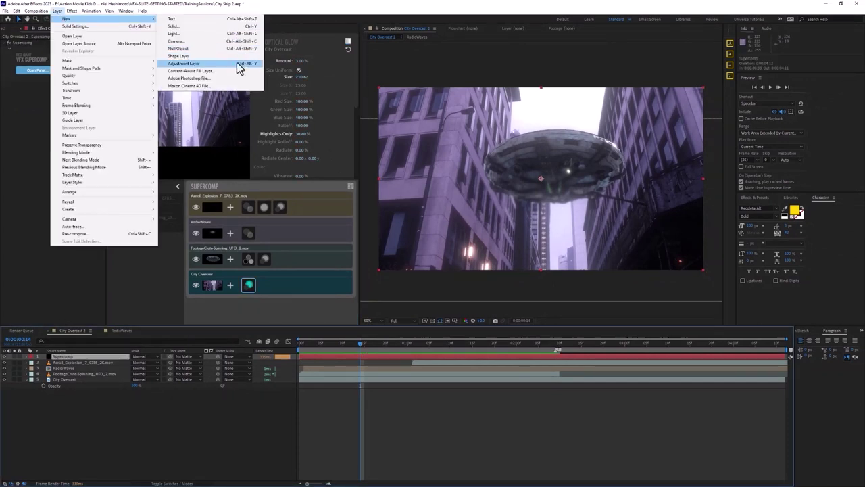
{"action": "left_click", "coordinate": [236, 63]}
{"action": "key", "text": "ctrl+space"}
{"action": "type", "text": "loo"}
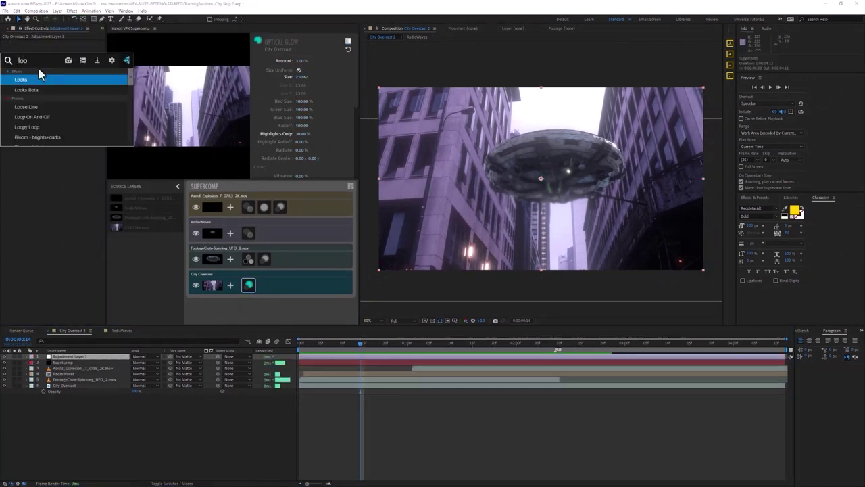
{"action": "key", "text": "Return"}
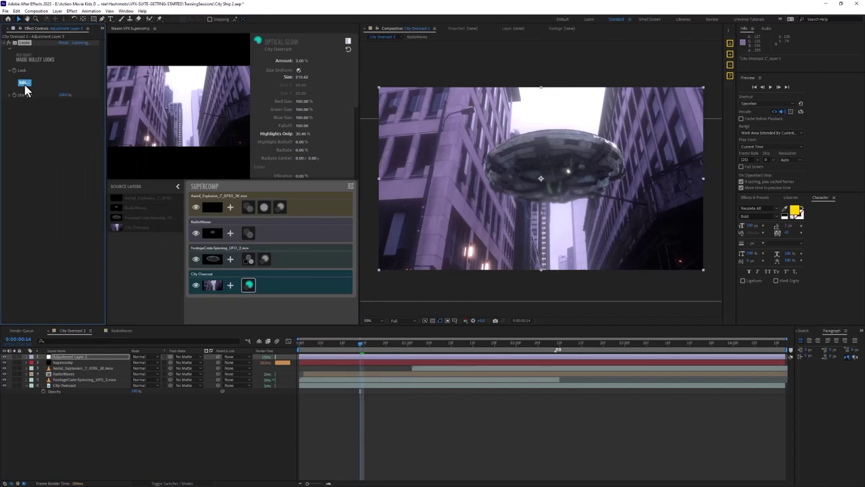
Edit the look, preview Analog Tribe looks such as Flip Flops, Fungus Farm and Old Glory, and apply the black-and-white Tuition look.
{"action": "left_click", "coordinate": [23, 83]}
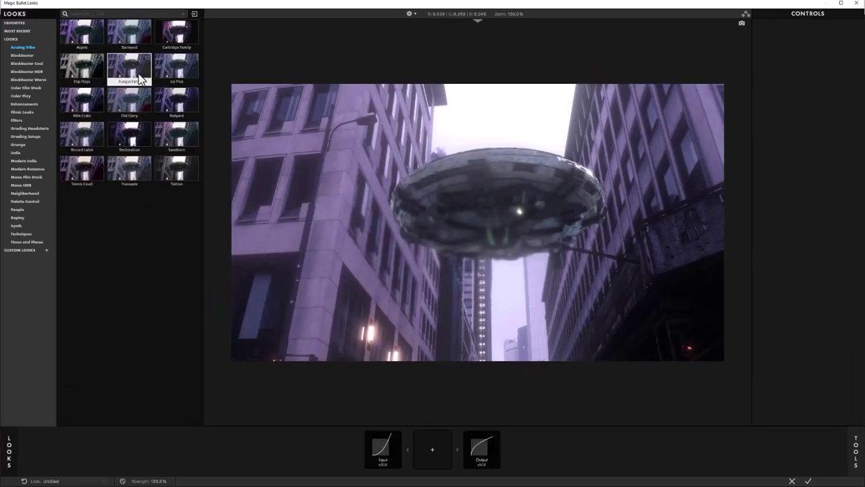
{"action": "left_click", "coordinate": [83, 66]}
{"action": "left_click", "coordinate": [129, 68]}
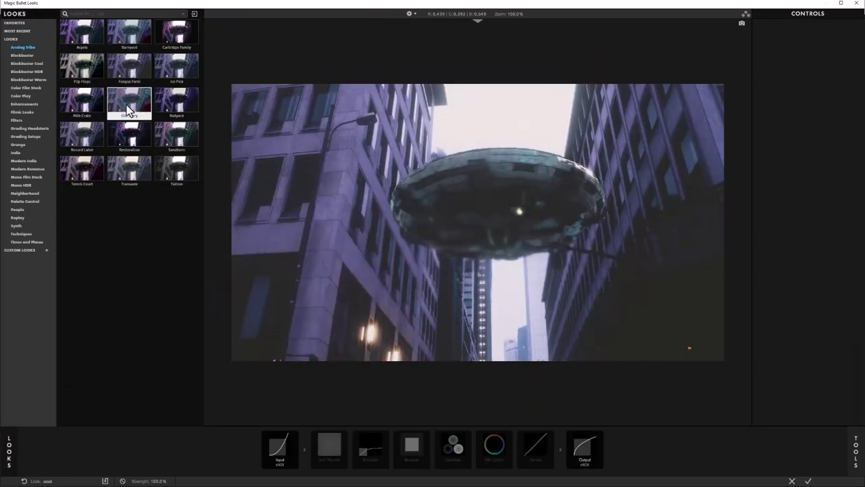
{"action": "left_click", "coordinate": [128, 110]}
{"action": "left_click", "coordinate": [181, 170]}
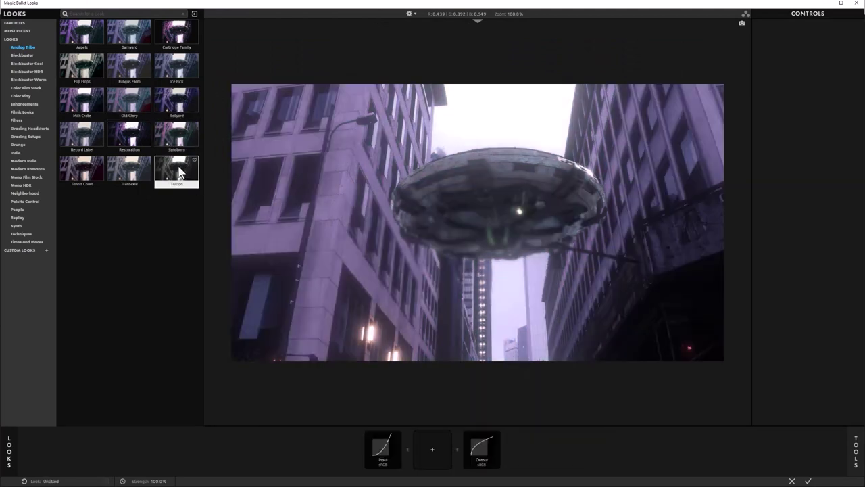
{"action": "left_click", "coordinate": [178, 167]}
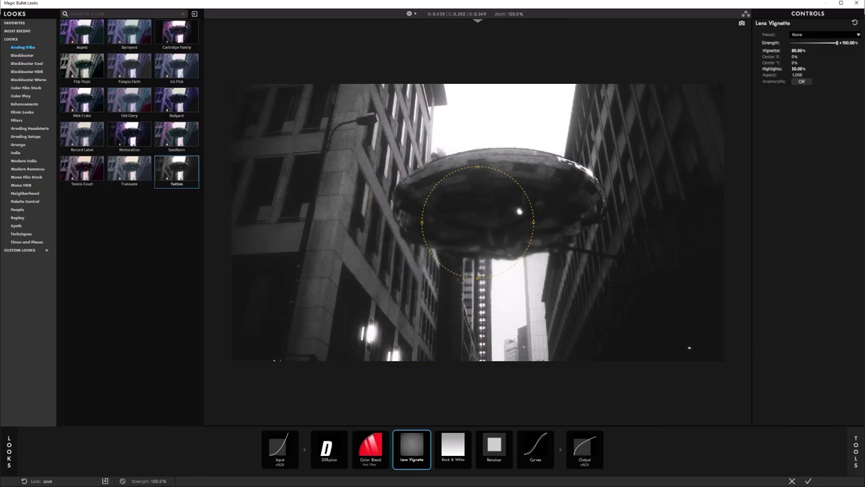
{"action": "left_click", "coordinate": [805, 479]}
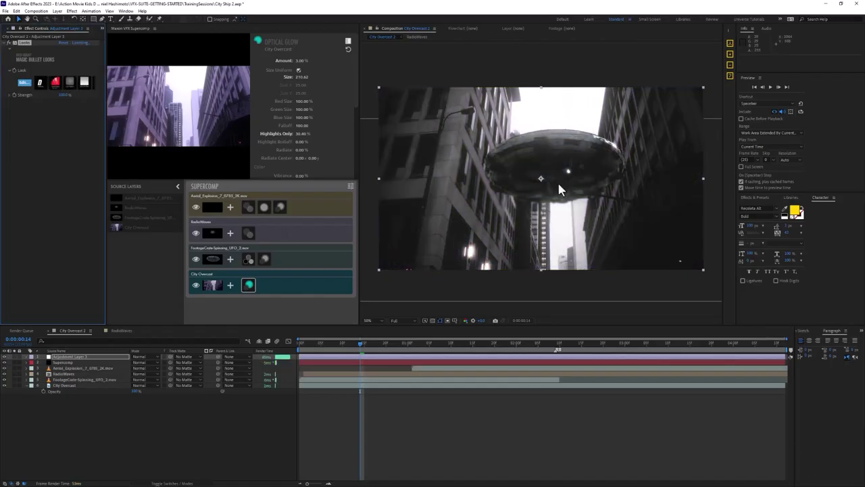